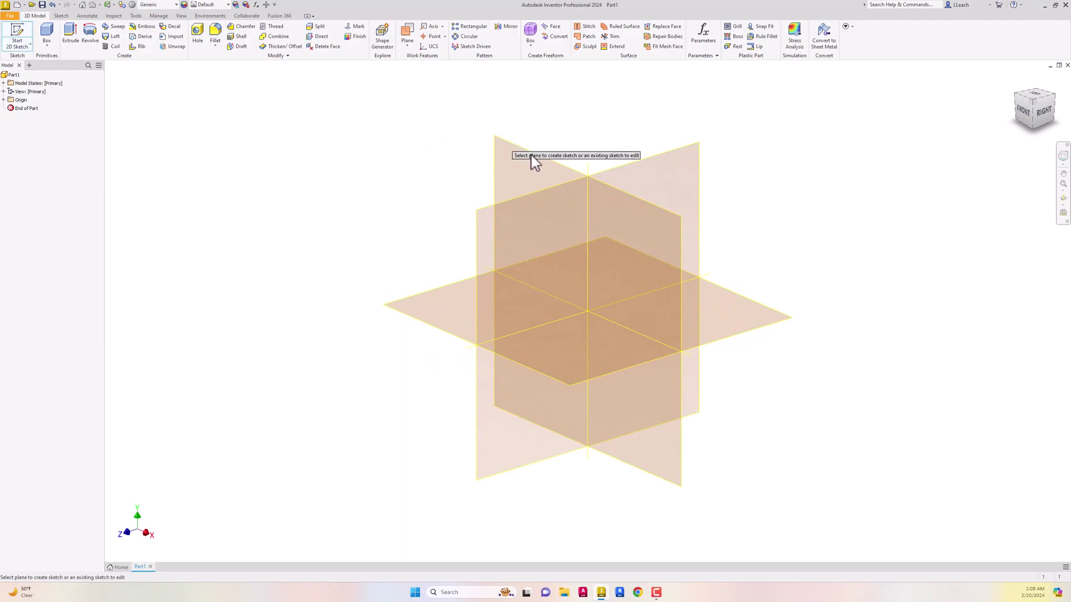
# Pick the XY plane for the new part's first sketch
pyautogui.click(520, 151)
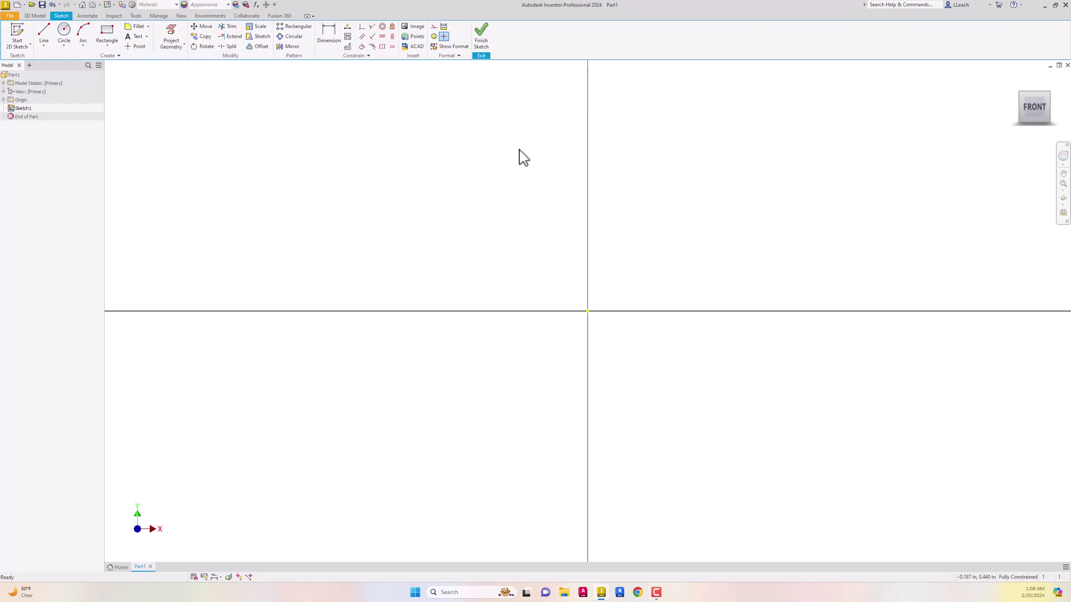
# Draw the 3.500 in base line and the 1.500 in vertical right side
pyautogui.click(43, 47)
pyautogui.click(60, 61)
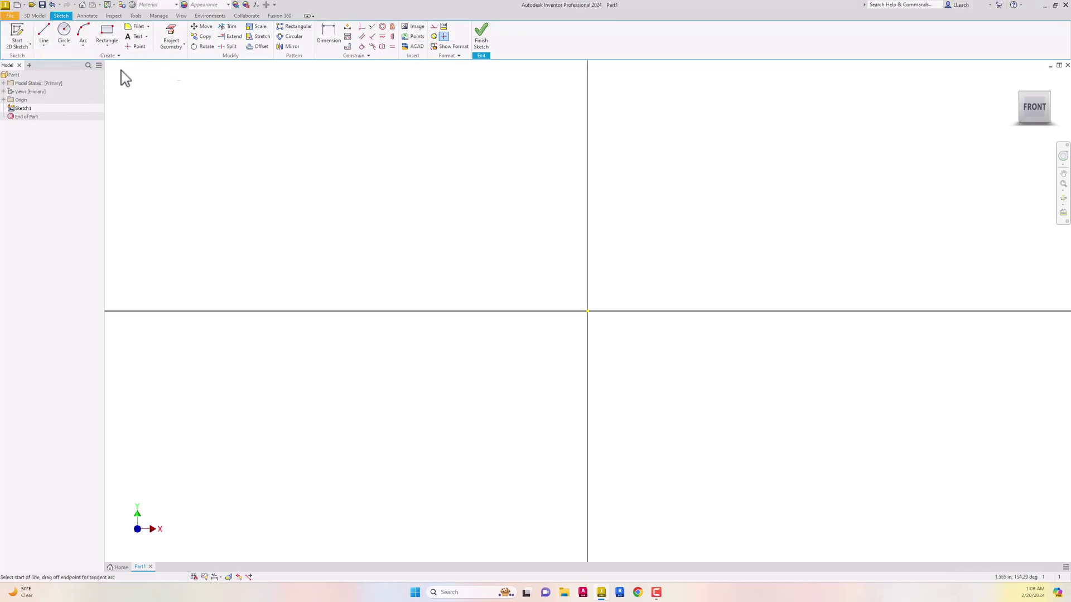
pyautogui.click(449, 366)
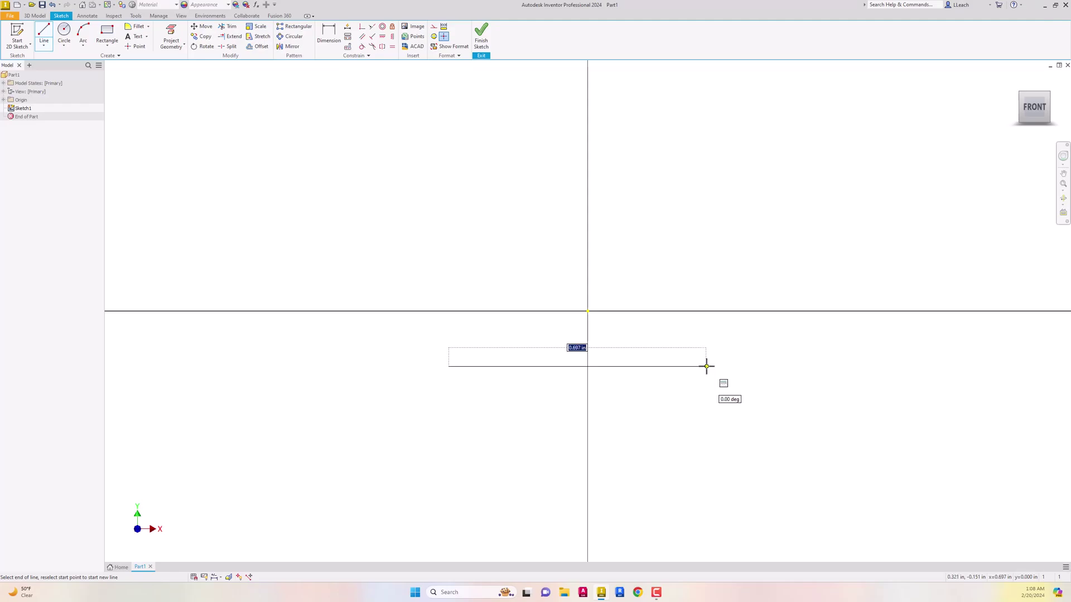
pyautogui.press('Return')
pyautogui.scroll(-5, 603, 266)
pyautogui.press('F2')
pyautogui.scroll(6, 642, 261)
pyautogui.moveTo(686, 269); pyautogui.dragTo(246, 256, button='middle')
pyautogui.moveTo(524, 222); pyautogui.dragTo(686, 256, button='middle')
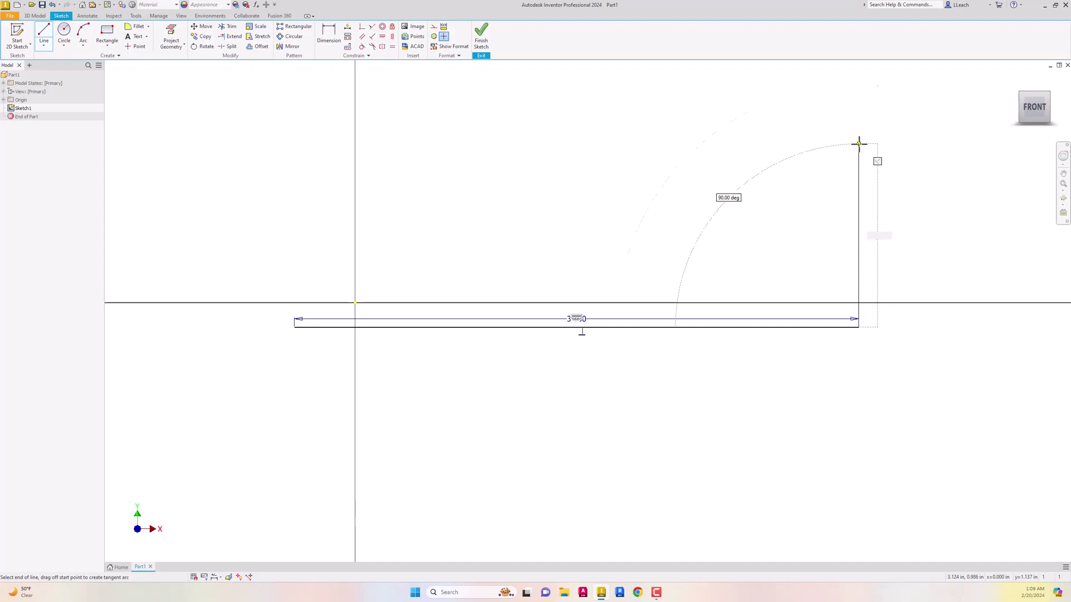
pyautogui.press('Return')
# Add the slanted, top and left edges to close the six-sided outline
pyautogui.moveTo(821, 136); pyautogui.dragTo(883, 268, button='middle')
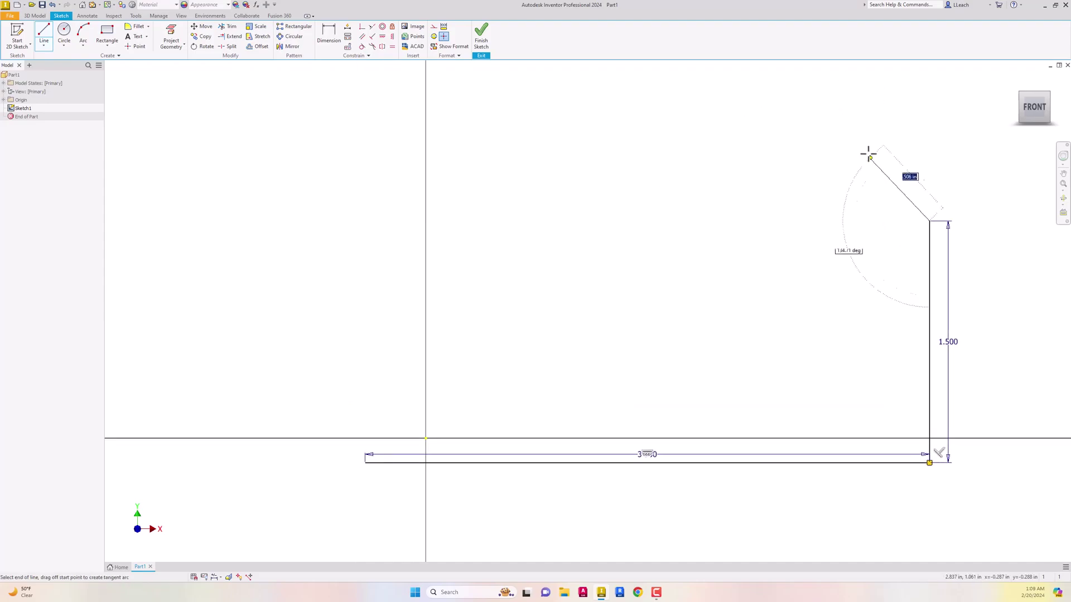
pyautogui.click(822, 116)
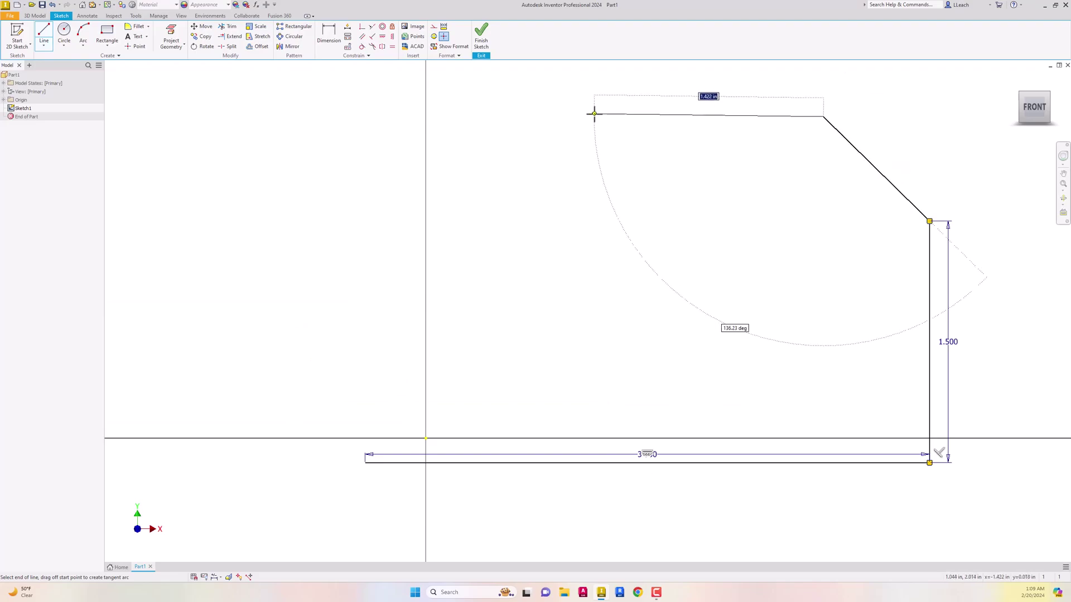
pyautogui.click(593, 114)
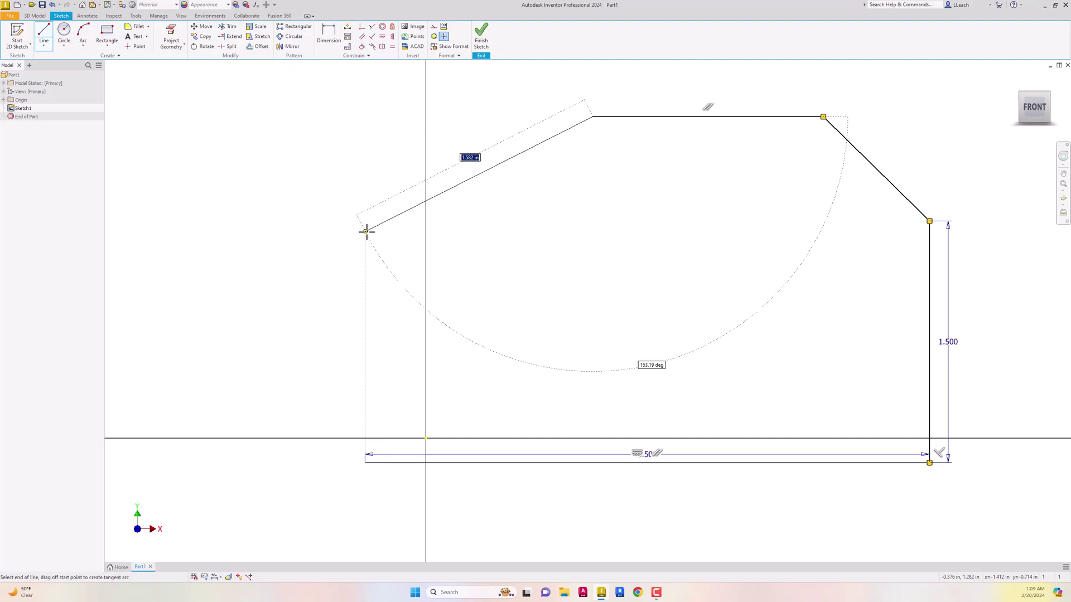
pyautogui.click(367, 231)
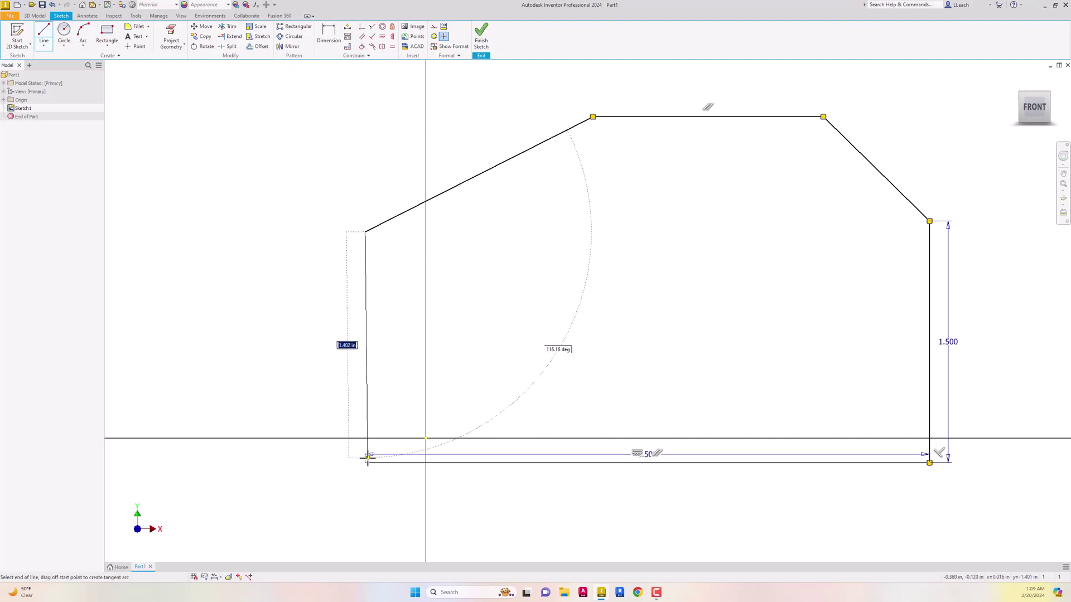
pyautogui.click(366, 462)
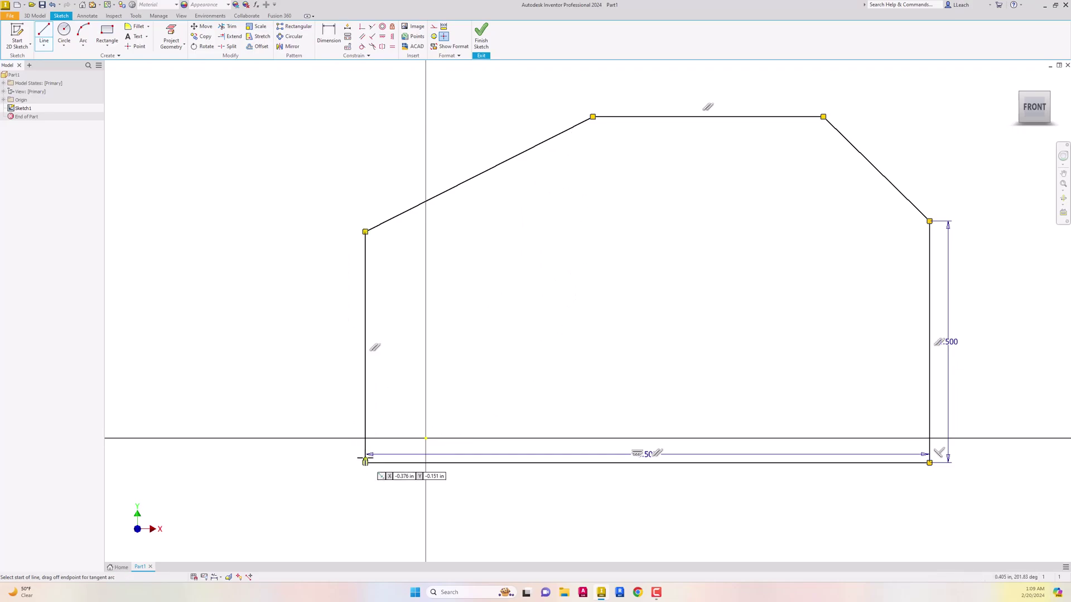
pyautogui.rightClick(312, 303)
pyautogui.click(352, 296)
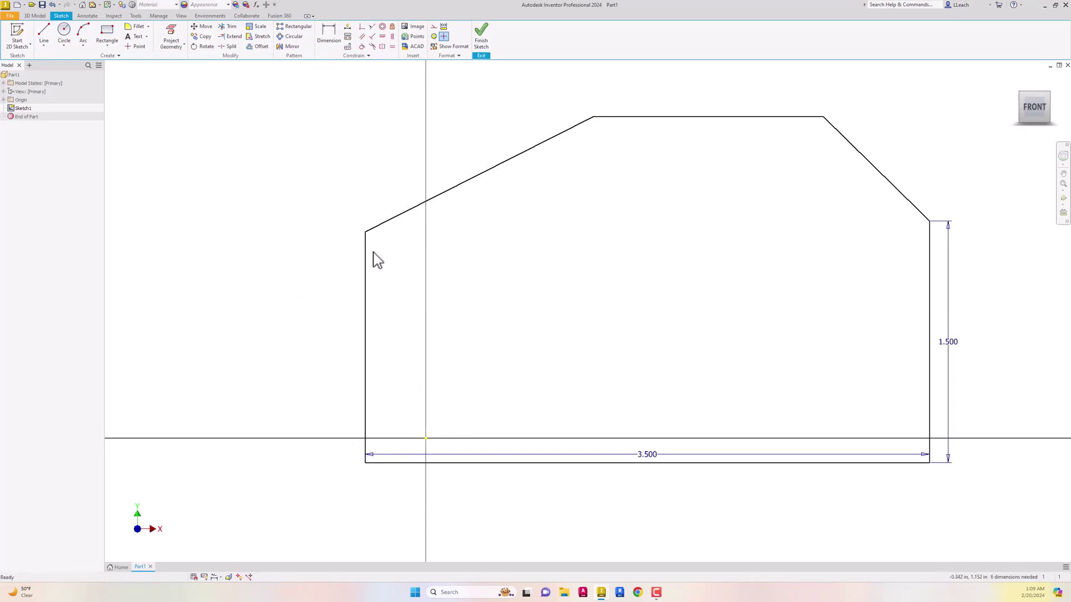
# Dimension the left side linked to d1 so it matches the 1.500 right side
pyautogui.scroll(3, 468, 277)
pyautogui.scroll(-4, 501, 284)
pyautogui.moveTo(502, 284)
pyautogui.mouseDown(button='middle')
pyautogui.moveTo(525, 288)
pyautogui.moveTo(473, 307)
pyautogui.mouseUp(button='middle')
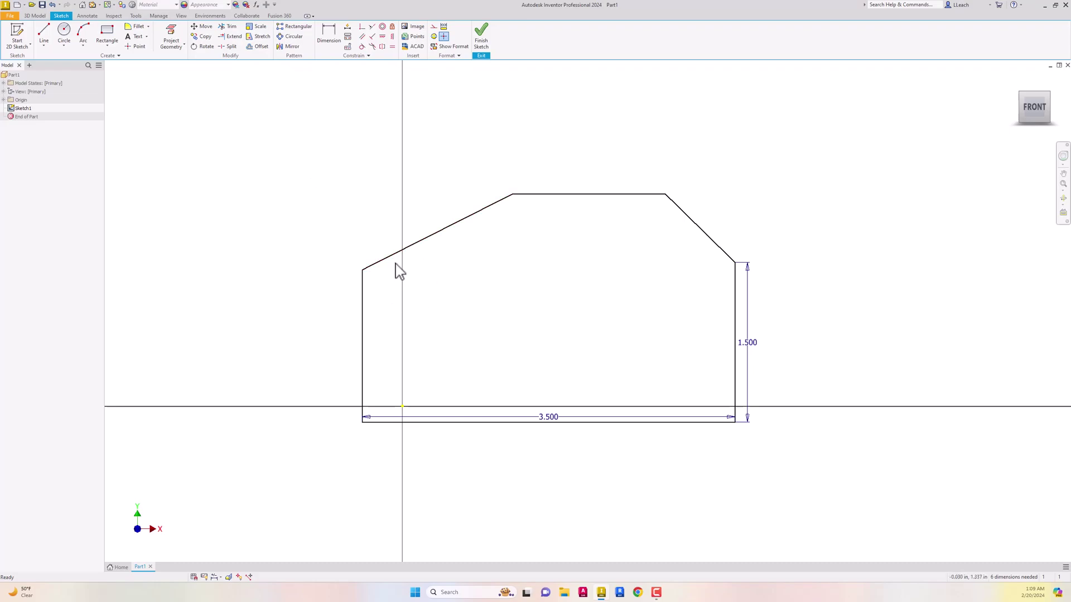
pyautogui.click(329, 40)
pyautogui.click(362, 329)
pyautogui.click(309, 326)
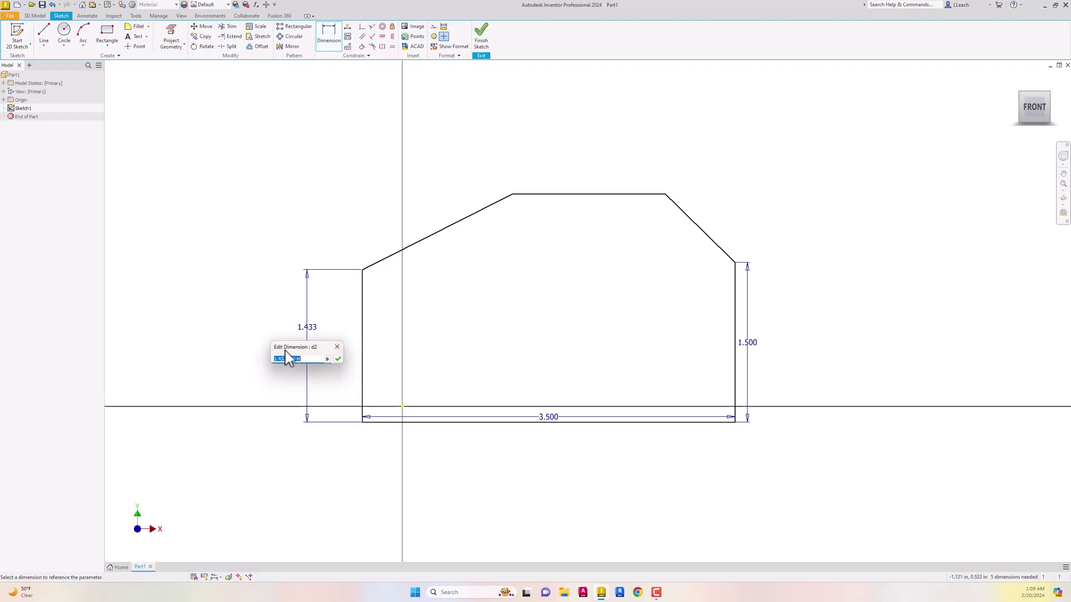
pyautogui.click(748, 346)
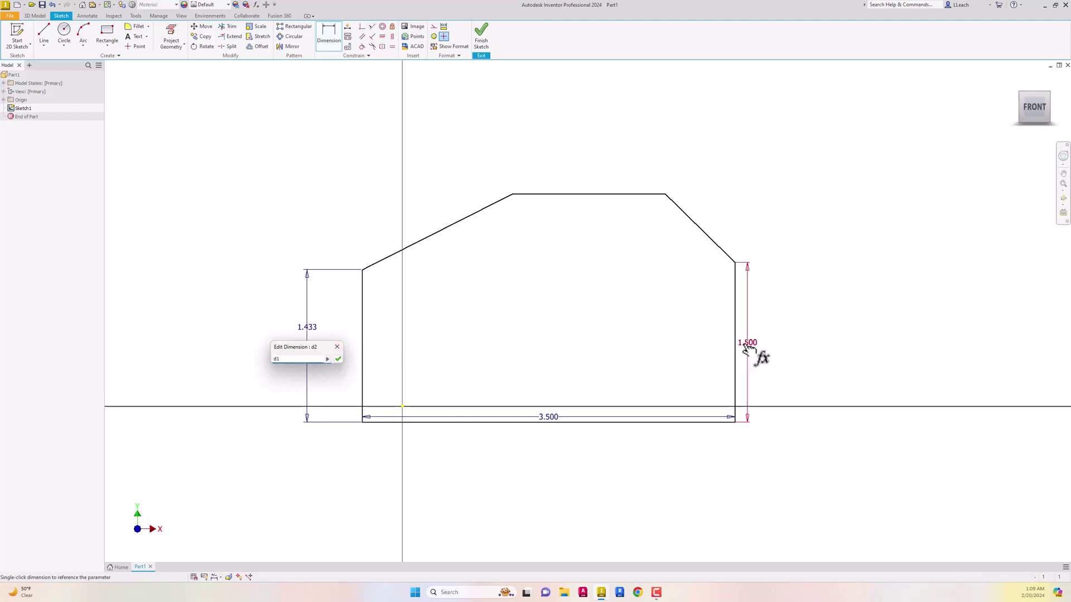
pyautogui.click(339, 359)
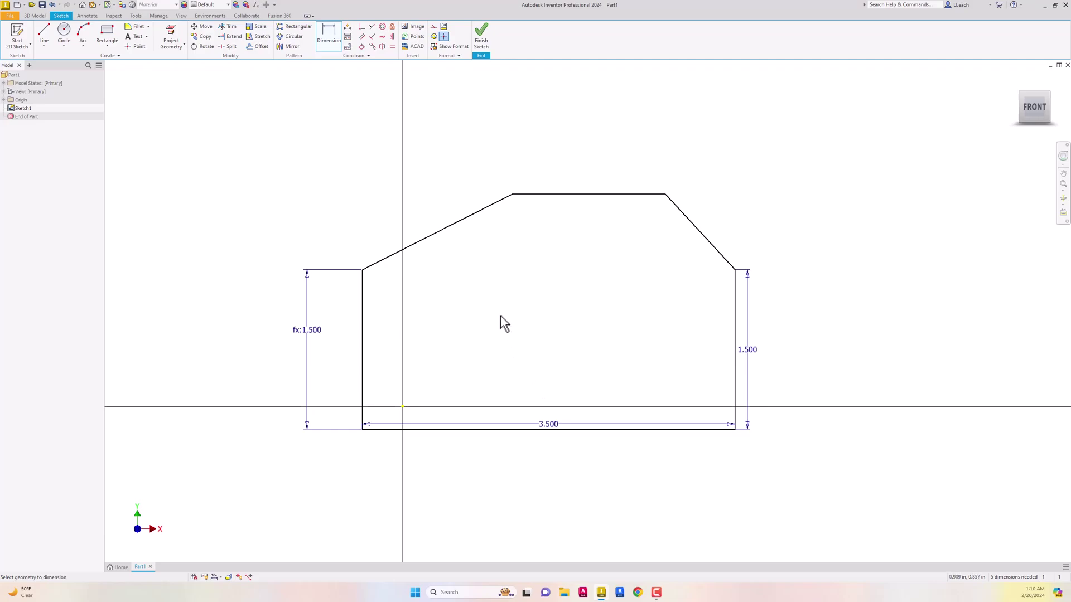
# Dimension the top edge to the bottom line as a 2.250 overall height
pyautogui.click(336, 43)
pyautogui.click(577, 196)
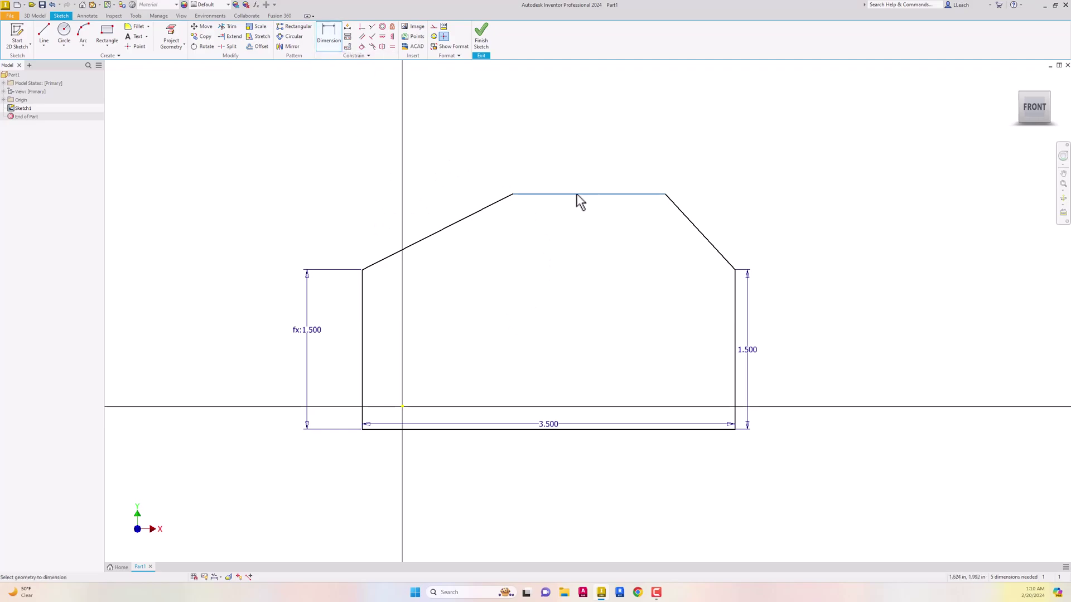
pyautogui.click(584, 429)
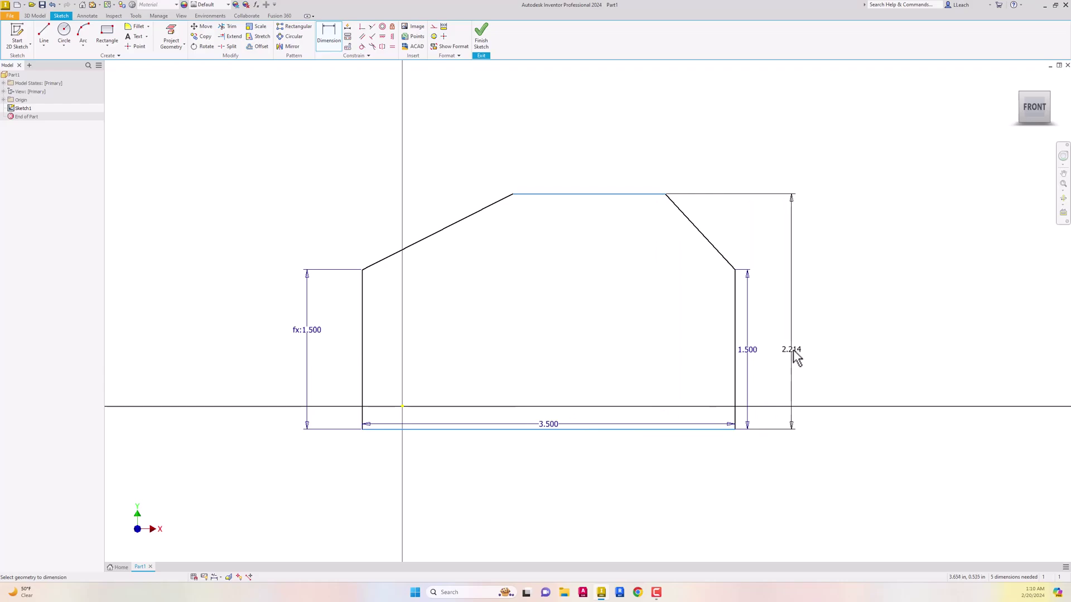
pyautogui.click(799, 345)
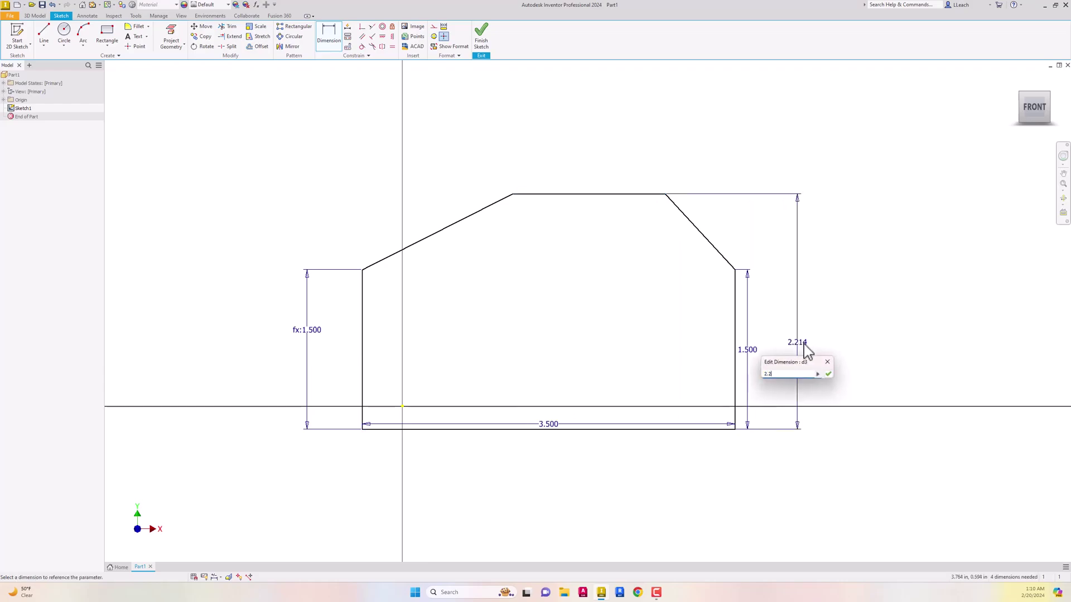
pyautogui.click(829, 374)
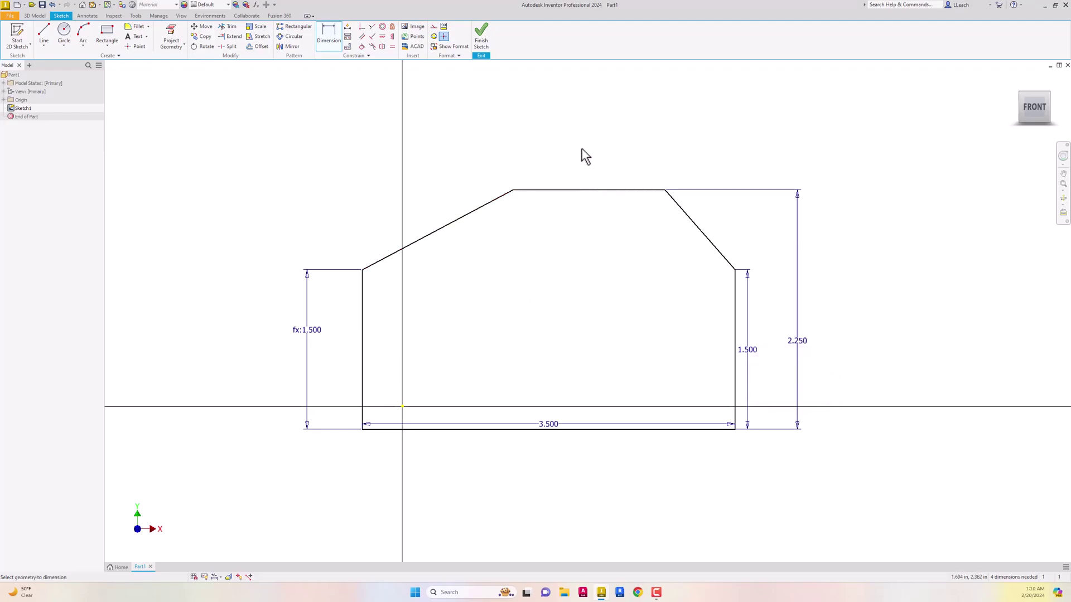
# Dimension the top edge to 1.750 and the top-left slant's horizontal run to .875
pyautogui.click(546, 190)
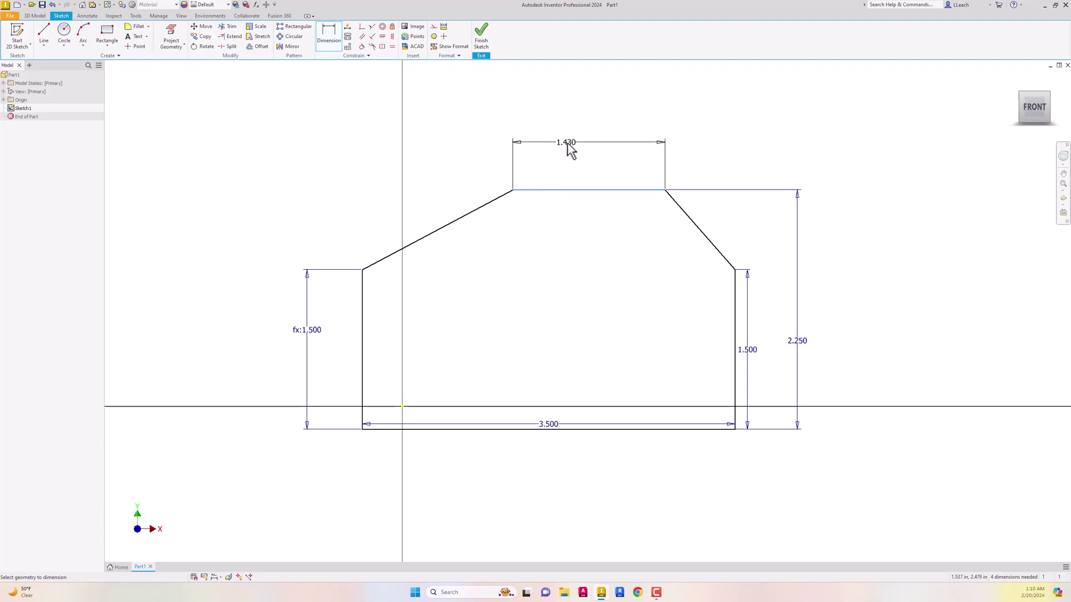
pyautogui.click(589, 143)
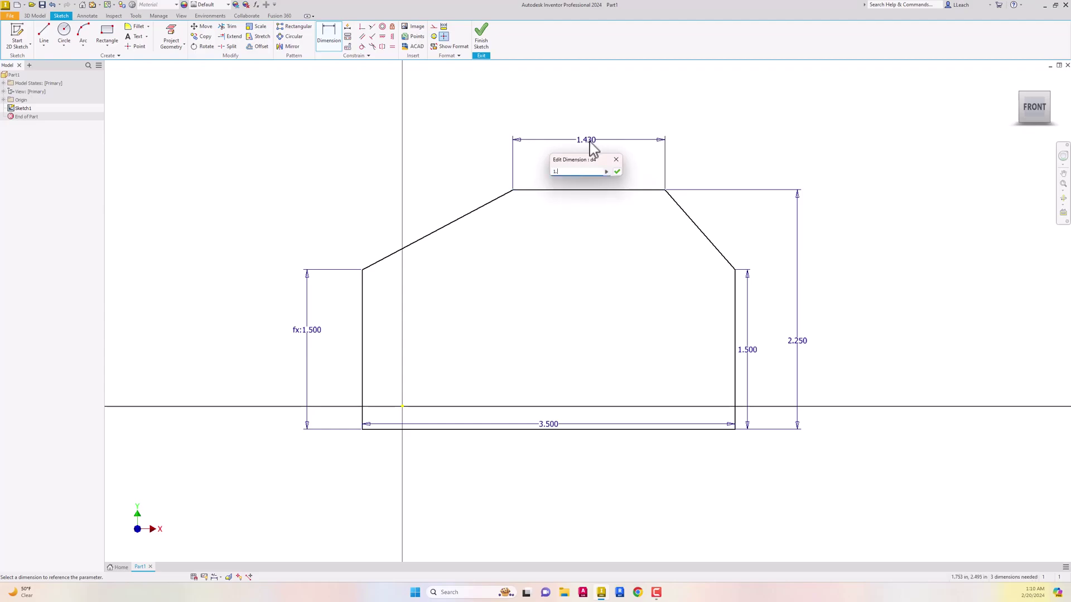
pyautogui.write('1.75')
pyautogui.press('Return')
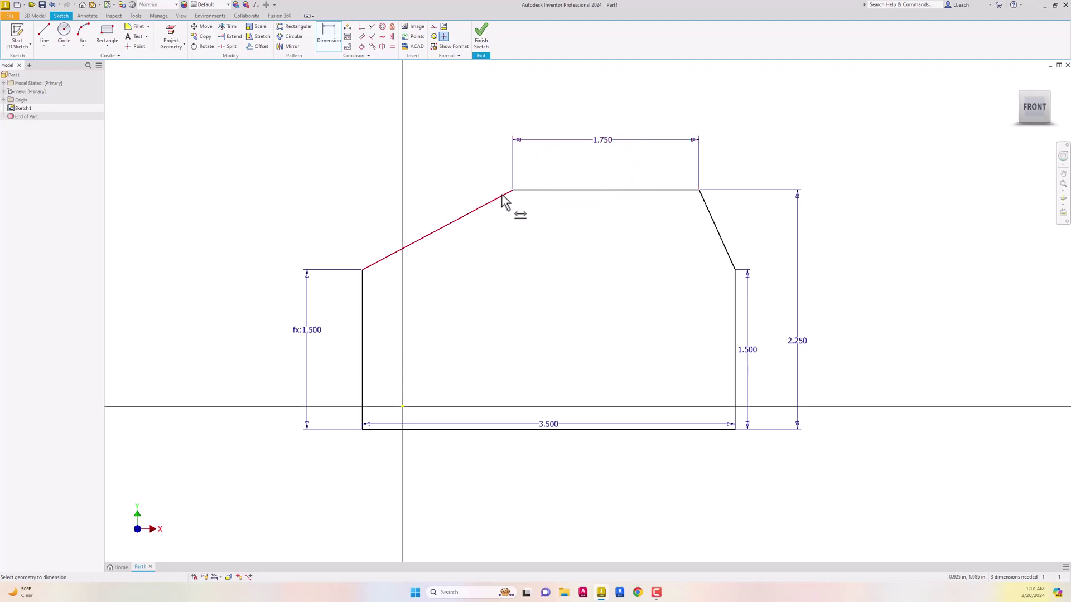
pyautogui.click(481, 218)
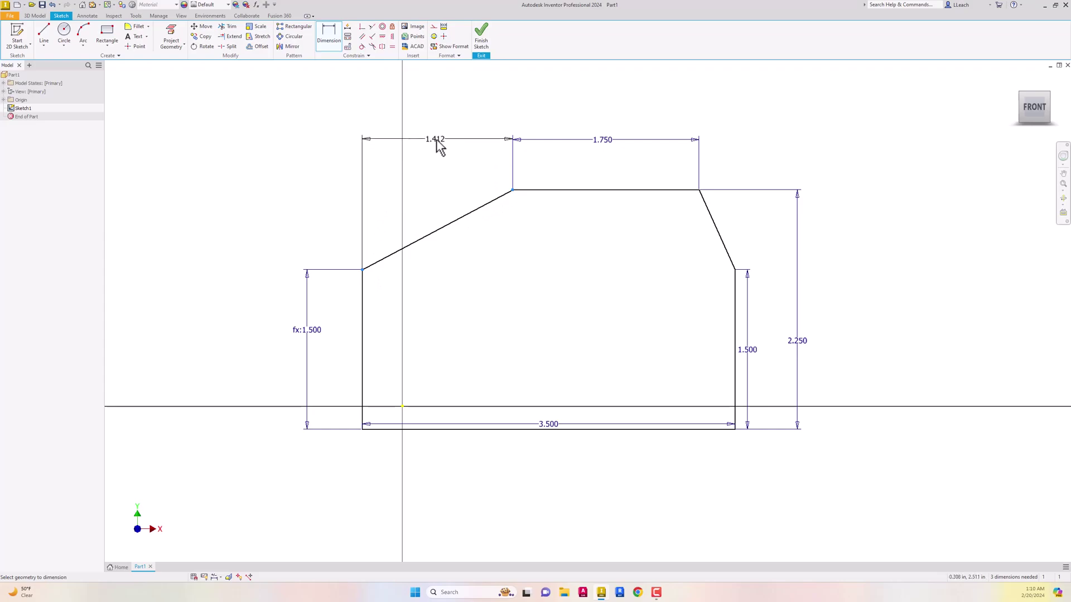
pyautogui.click(439, 144)
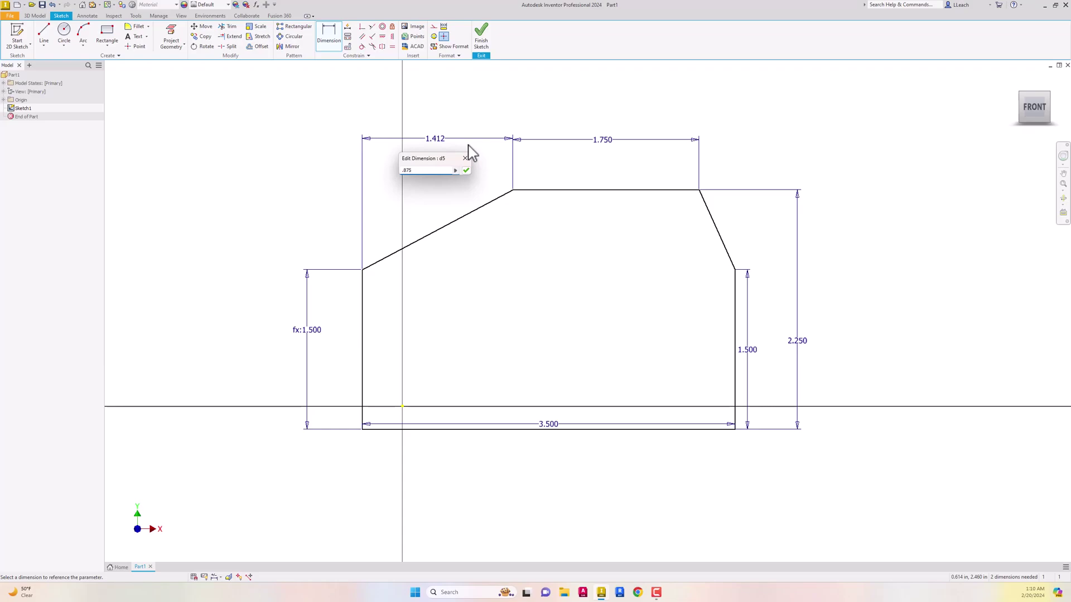
pyautogui.press('Return')
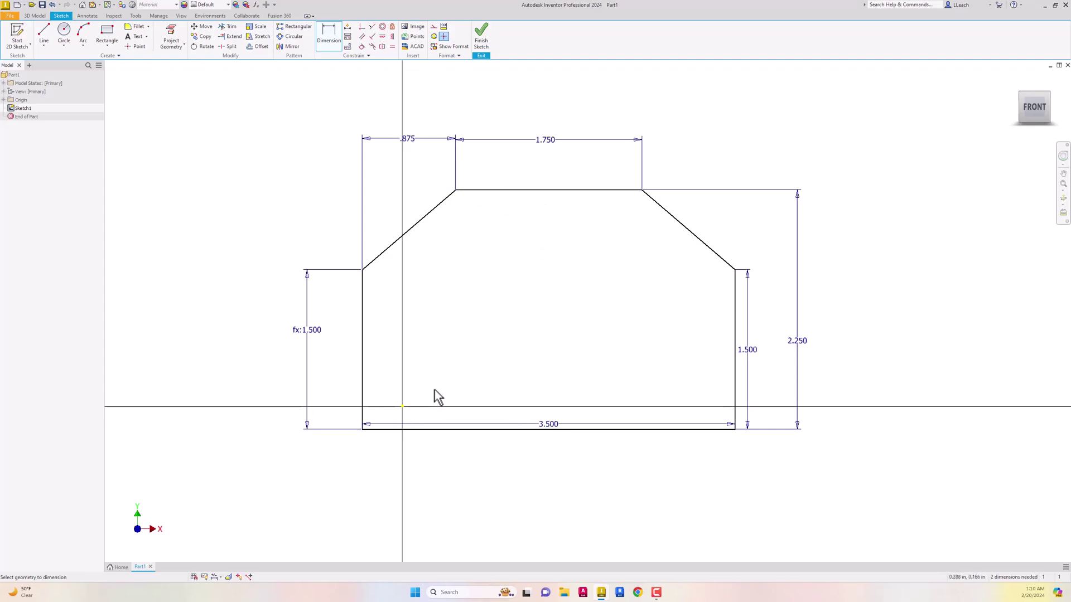
# Make the bottom line's midpoint coincident with the sketch origin
pyautogui.click(362, 27)
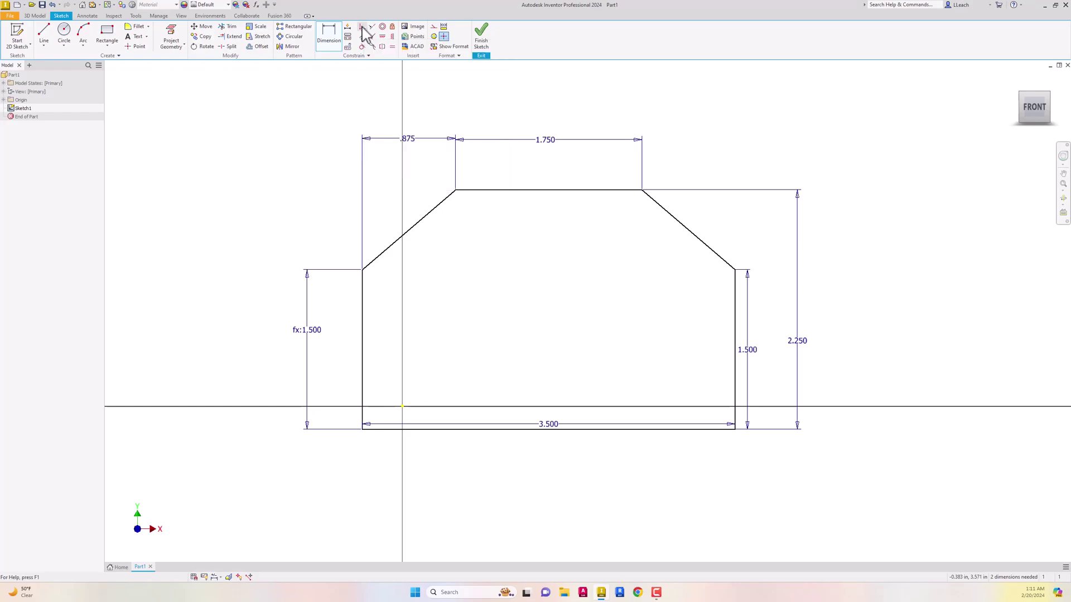
pyautogui.click(549, 430)
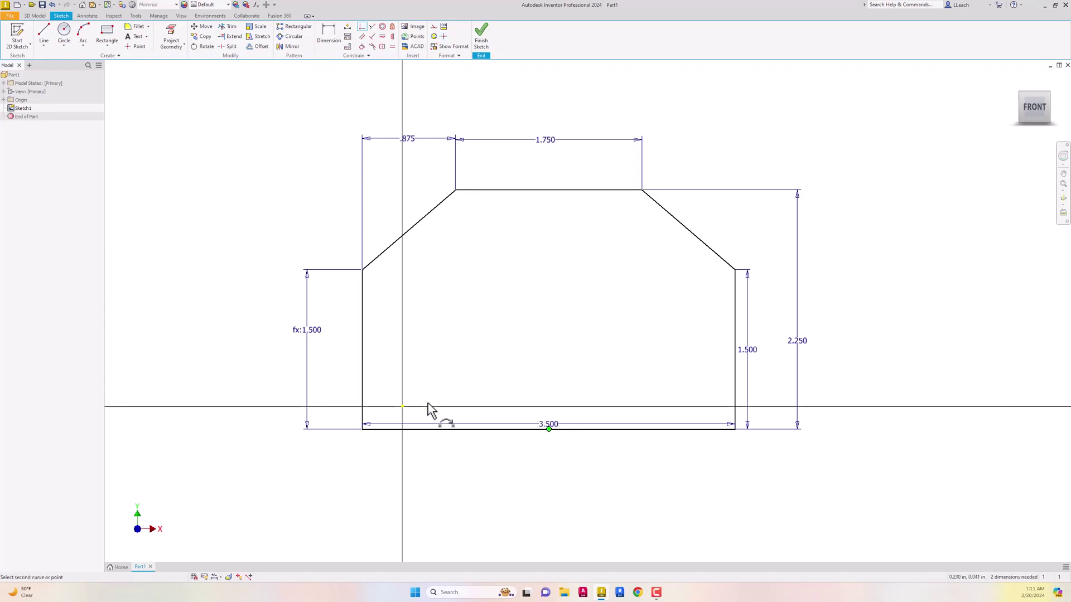
pyautogui.click(402, 406)
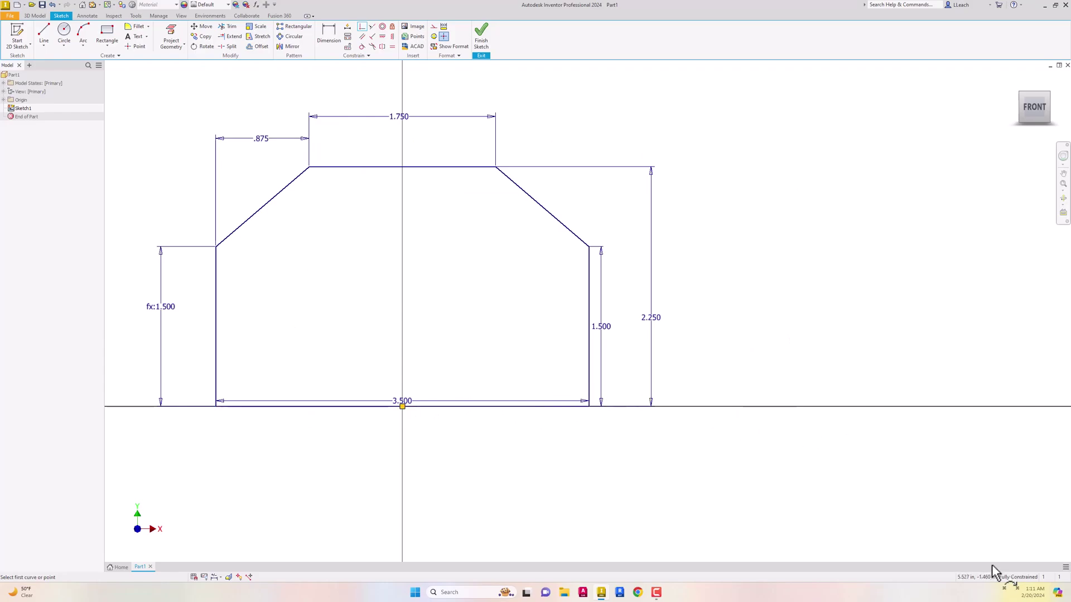
pyautogui.moveTo(685, 352); pyautogui.dragTo(756, 406, button='middle')
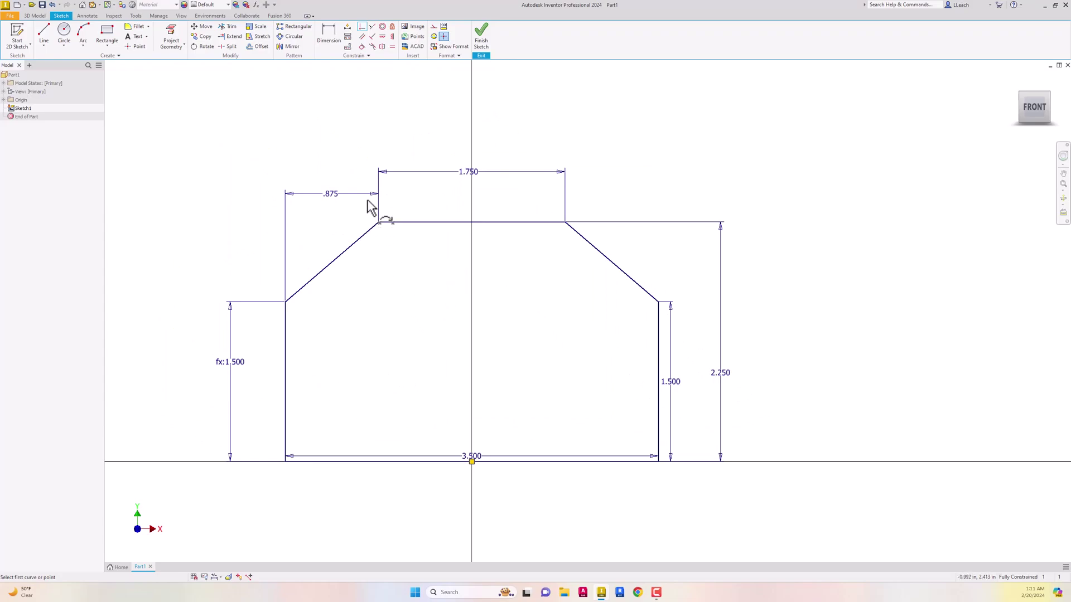
# Finish the sketch and extrude the profile symmetrically by 5 in
pyautogui.click(481, 34)
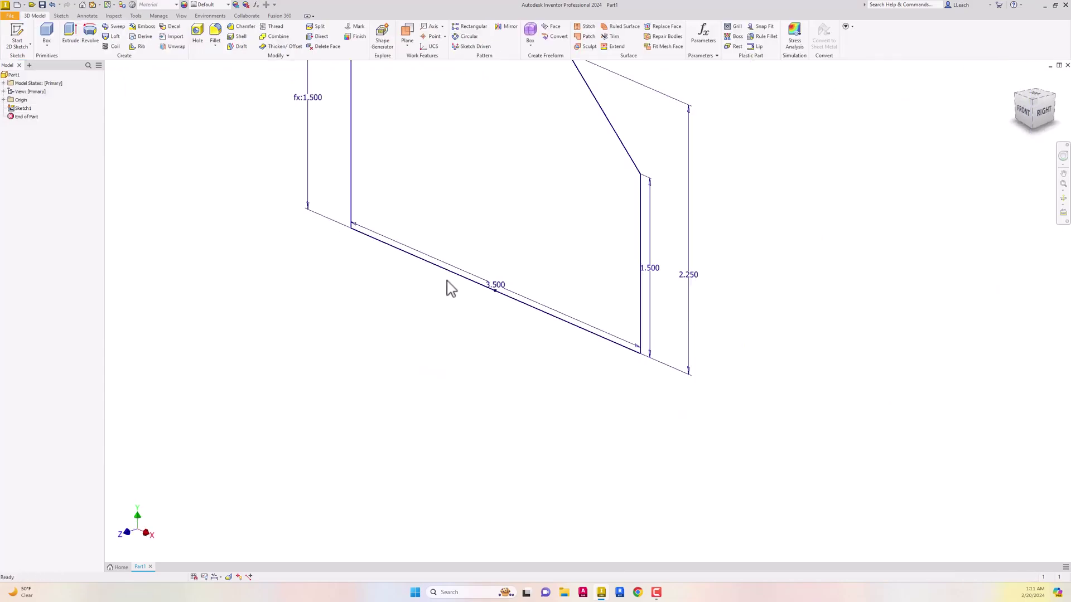
pyautogui.moveTo(447, 281); pyautogui.dragTo(433, 350, button='middle')
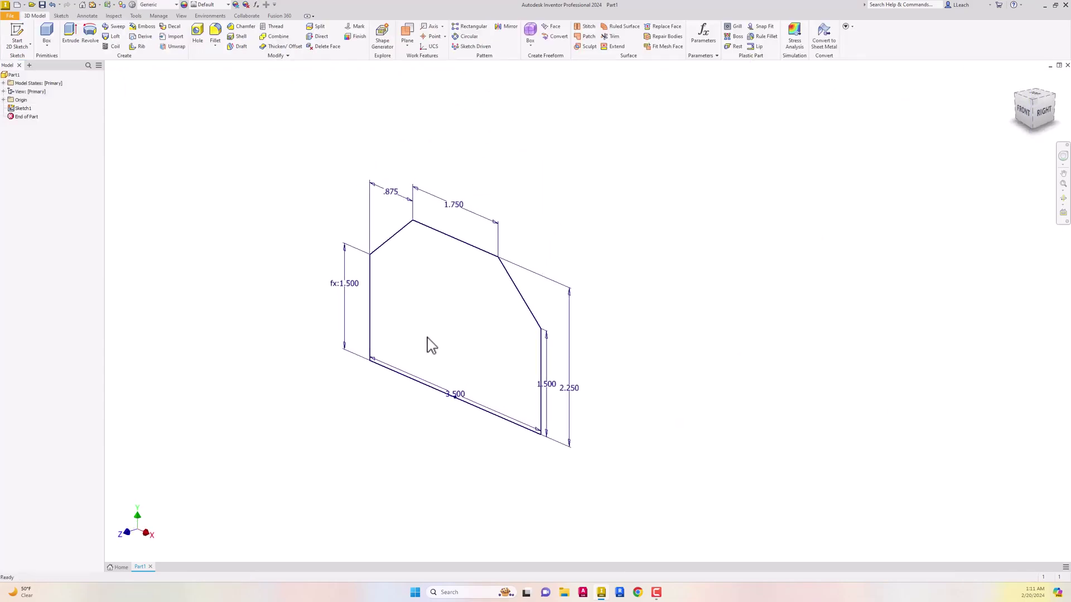
pyautogui.click(70, 34)
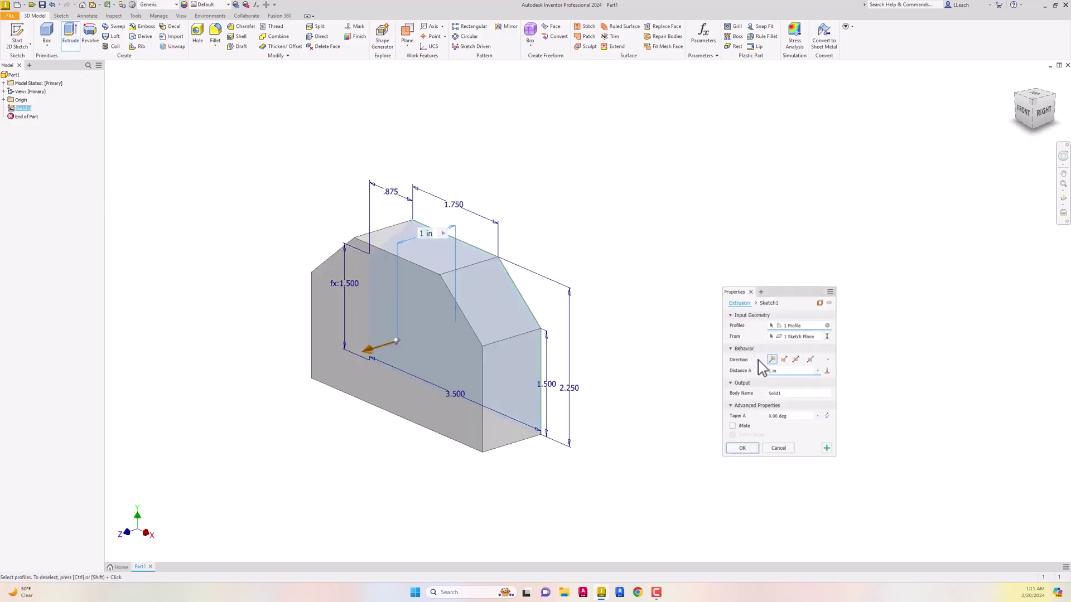
pyautogui.click(796, 360)
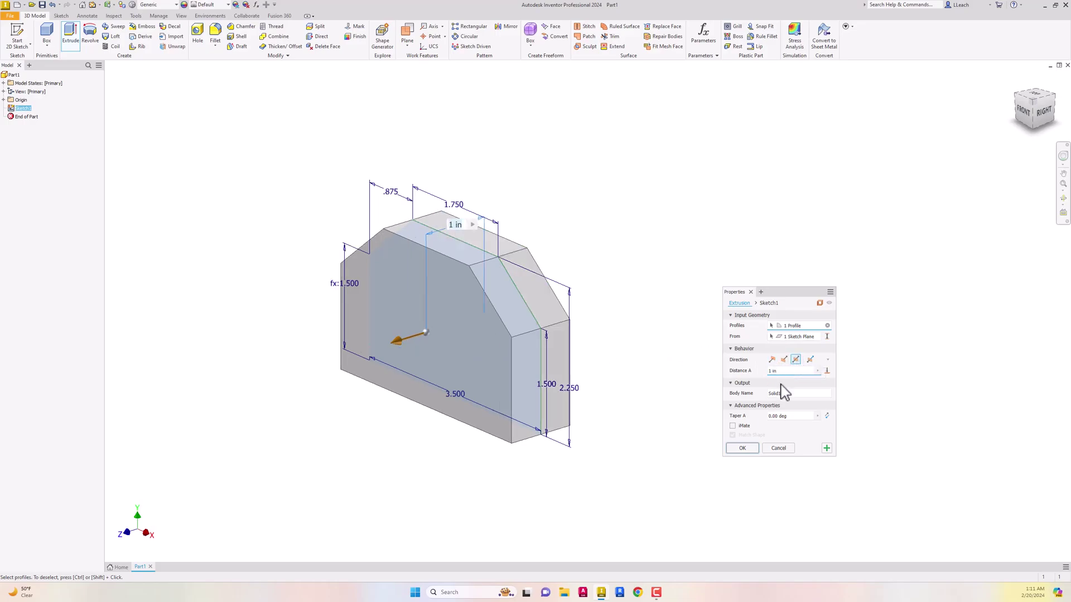
pyautogui.click(781, 372)
pyautogui.click(744, 448)
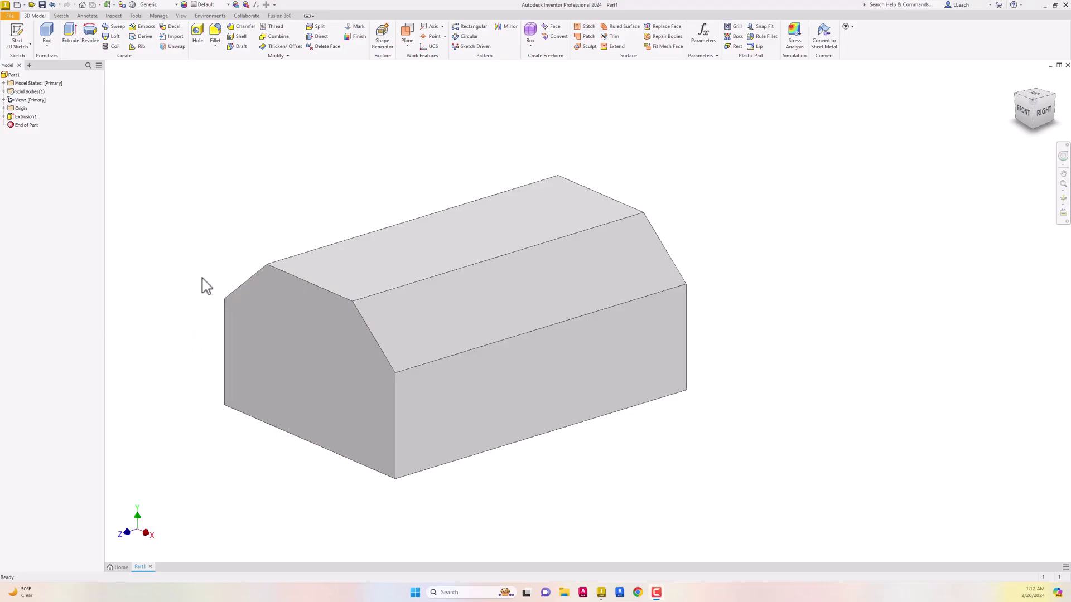
# Place Sketch2 on the solid's chamfered six-sided end face and zoom in
pyautogui.click(16, 47)
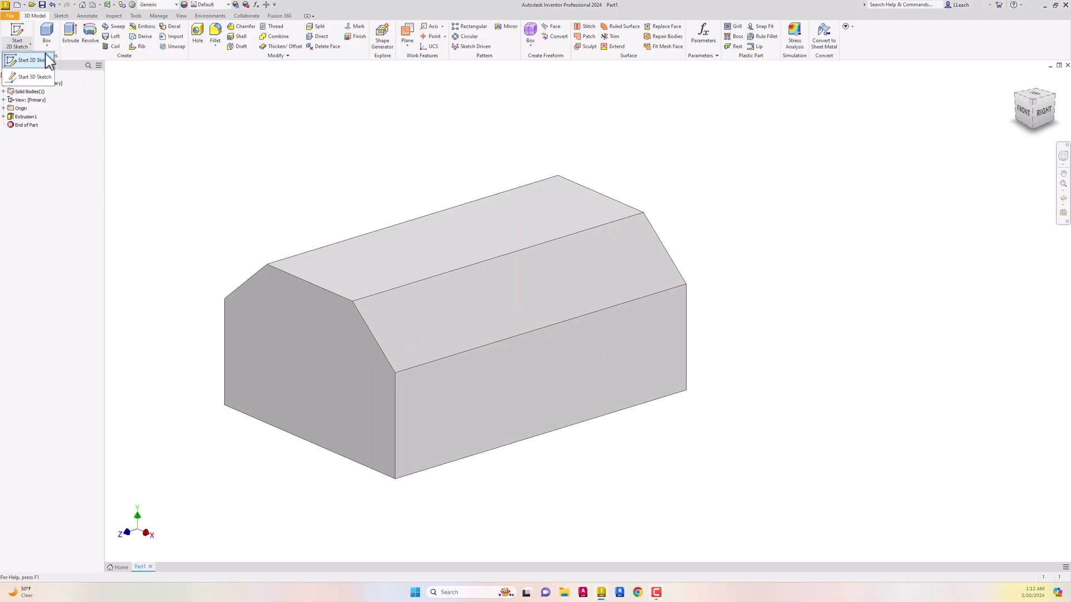
pyautogui.click(39, 60)
pyautogui.click(304, 361)
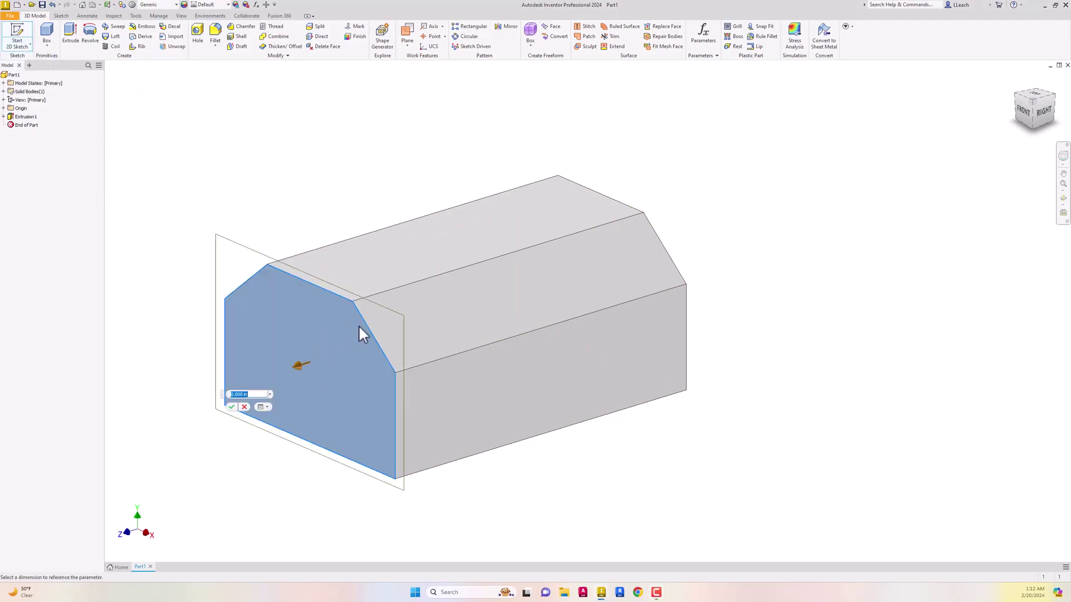
pyautogui.click(244, 407)
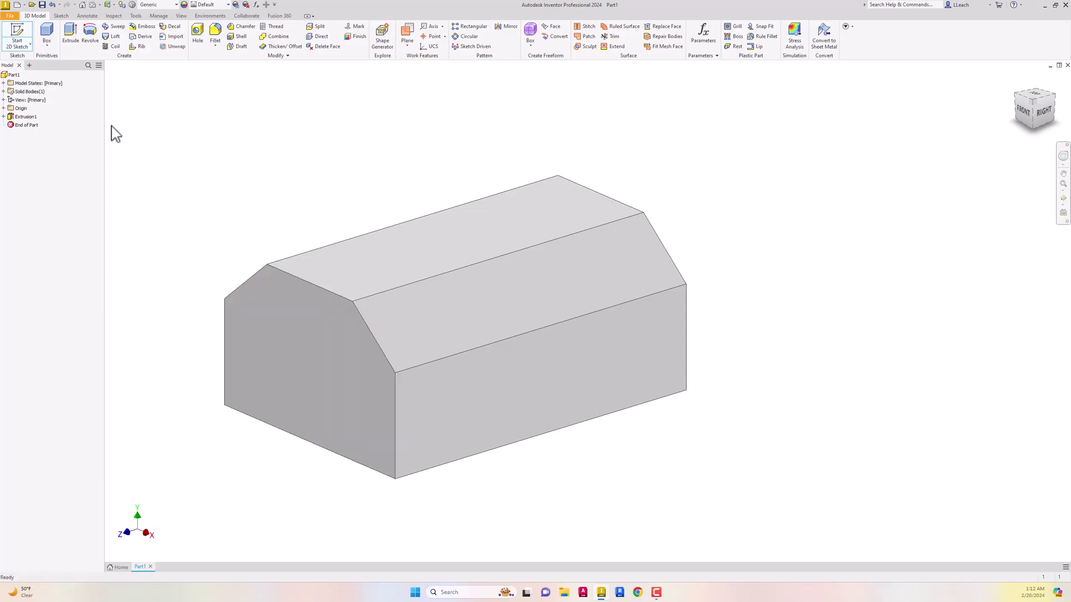
pyautogui.click(13, 44)
pyautogui.click(319, 358)
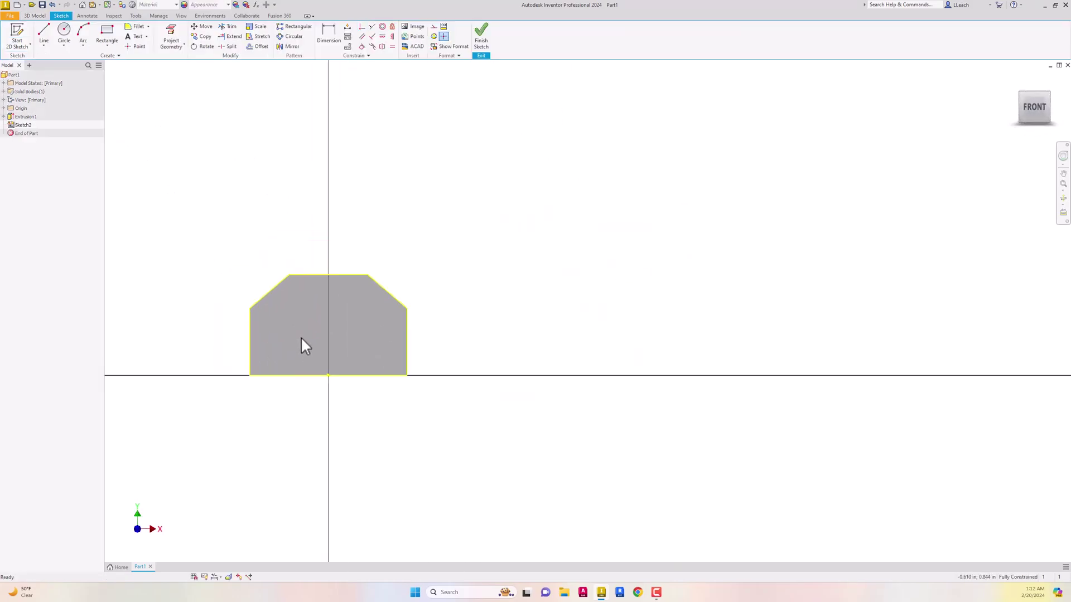
pyautogui.scroll(2, 301, 335)
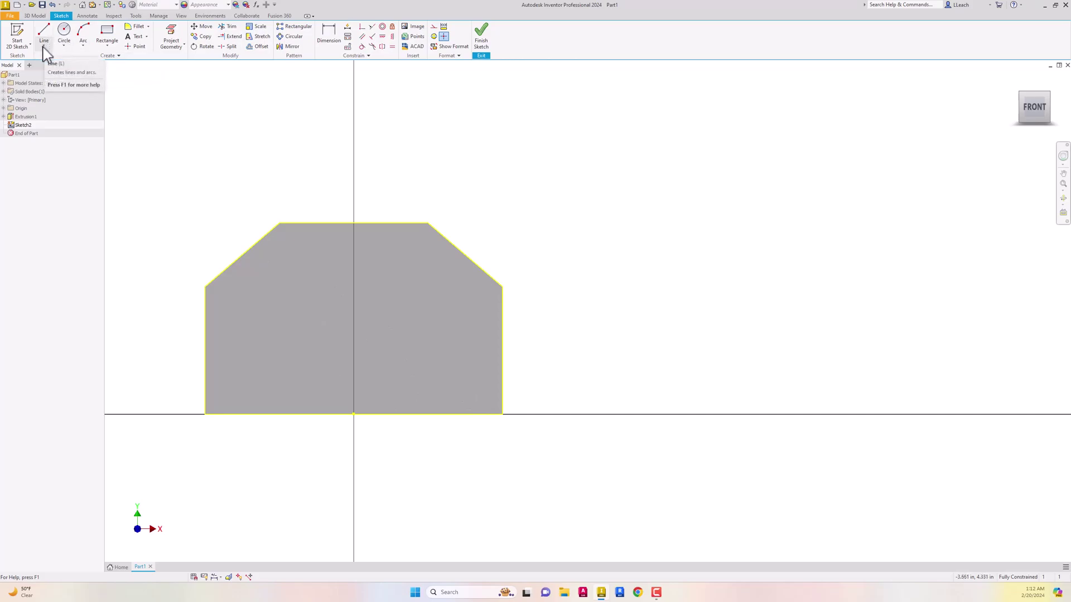
# Draw a two-point rectangle resting on the bottom edge of the face
pyautogui.click(109, 51)
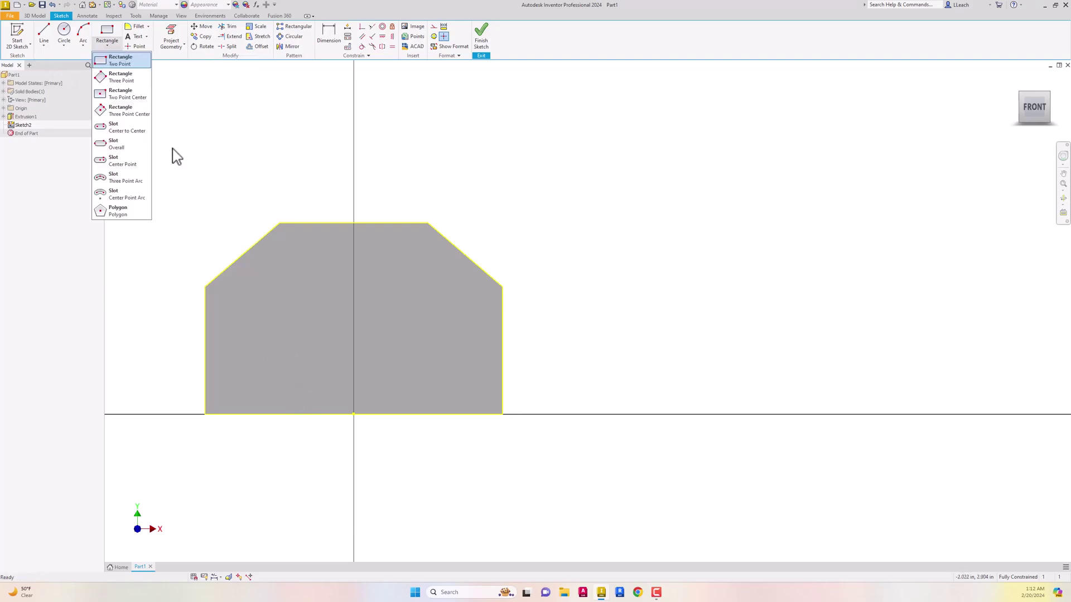
pyautogui.click(127, 76)
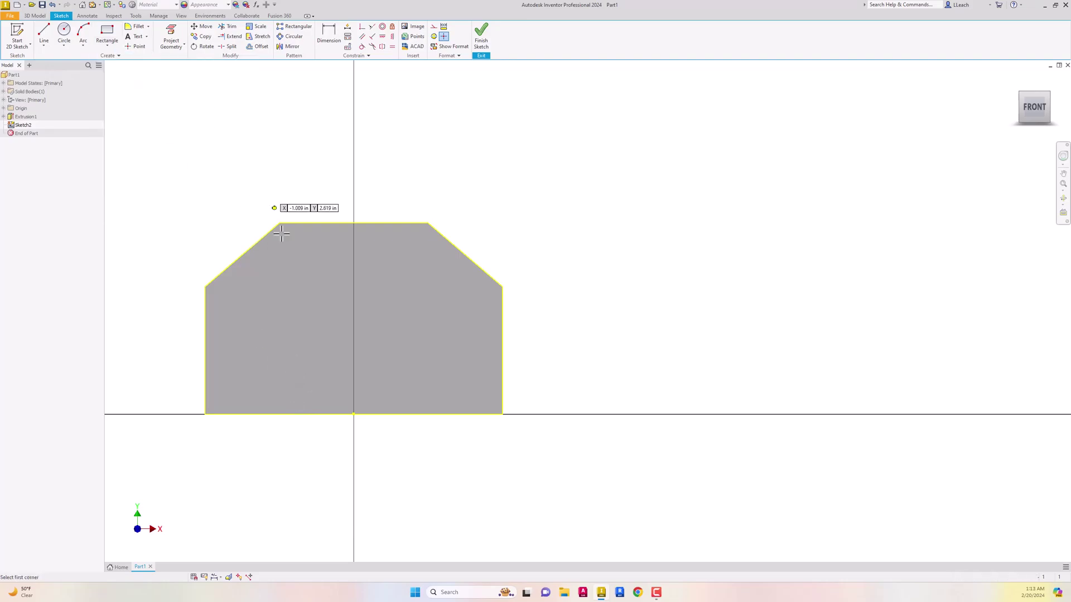
pyautogui.click(252, 414)
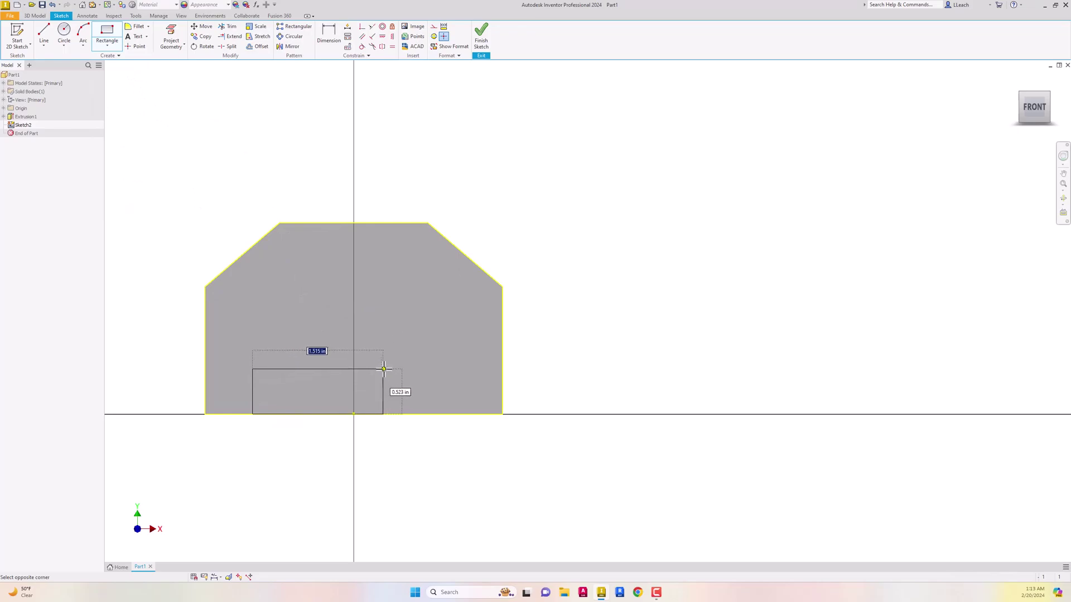
pyautogui.click(453, 331)
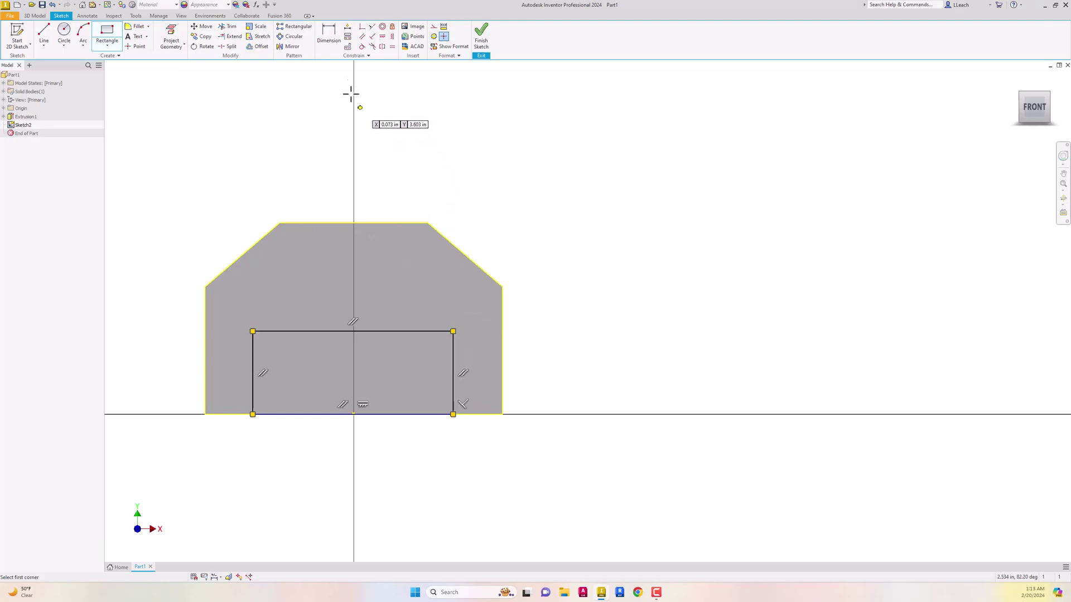
# Dimension the rectangle's height to .750 and its right side 1.000 from the origin
pyautogui.click(329, 35)
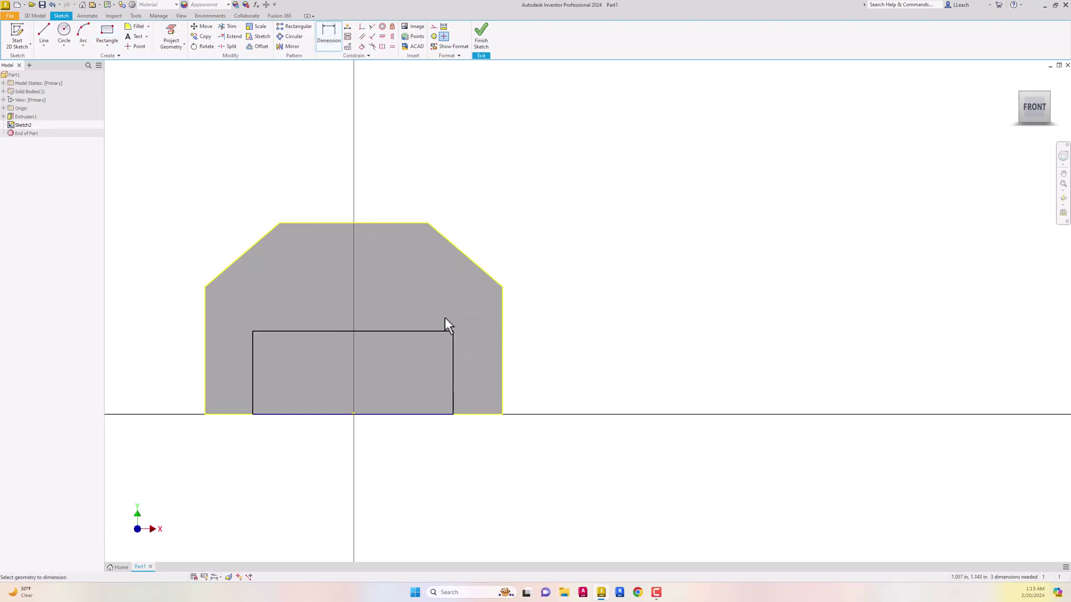
pyautogui.click(457, 368)
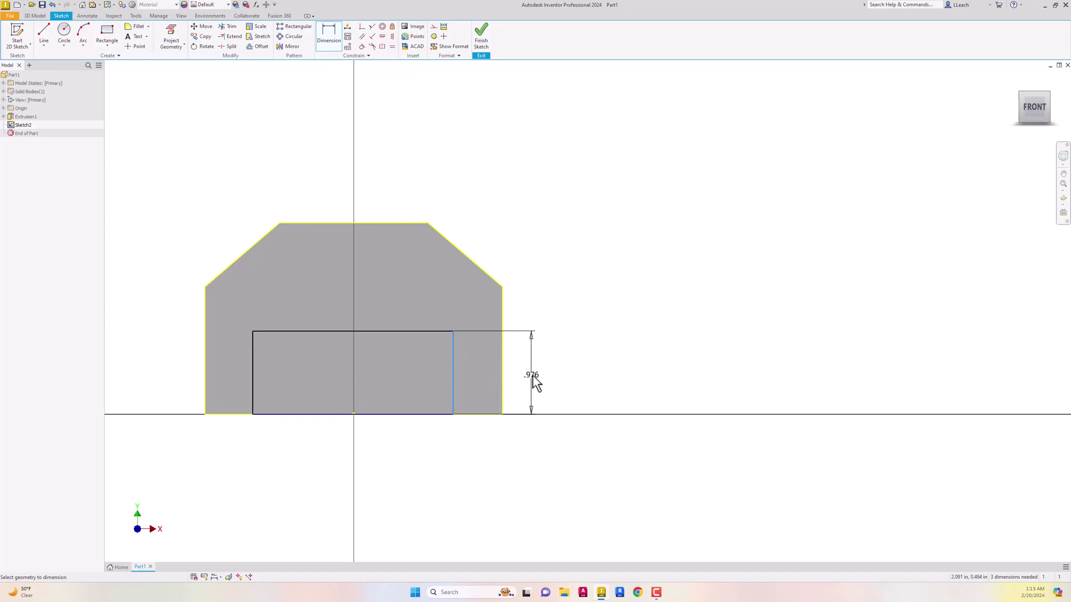
pyautogui.click(532, 377)
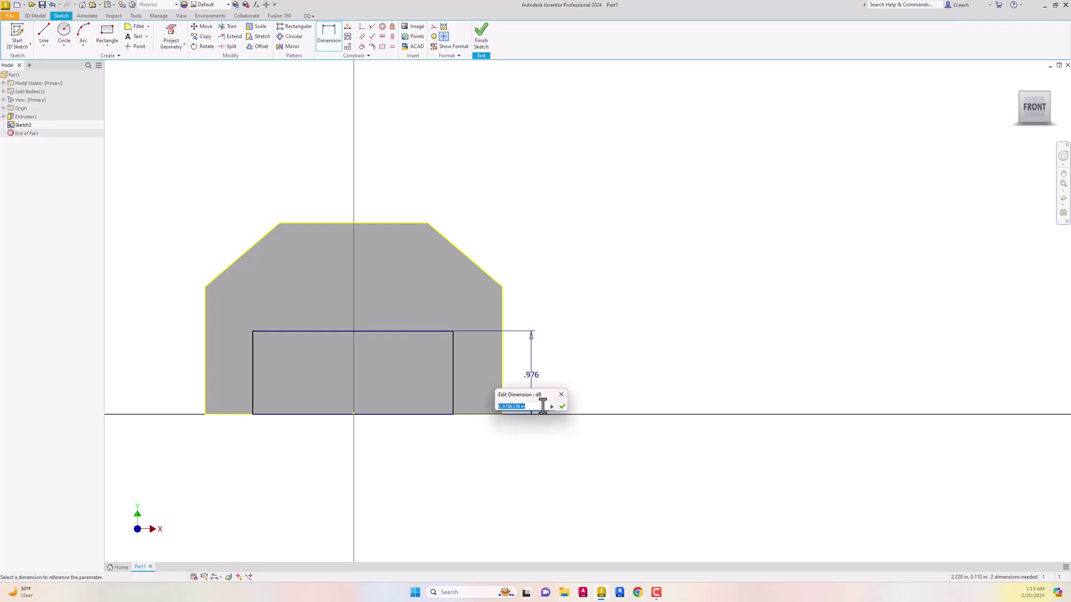
pyautogui.write('.75')
pyautogui.press('Return')
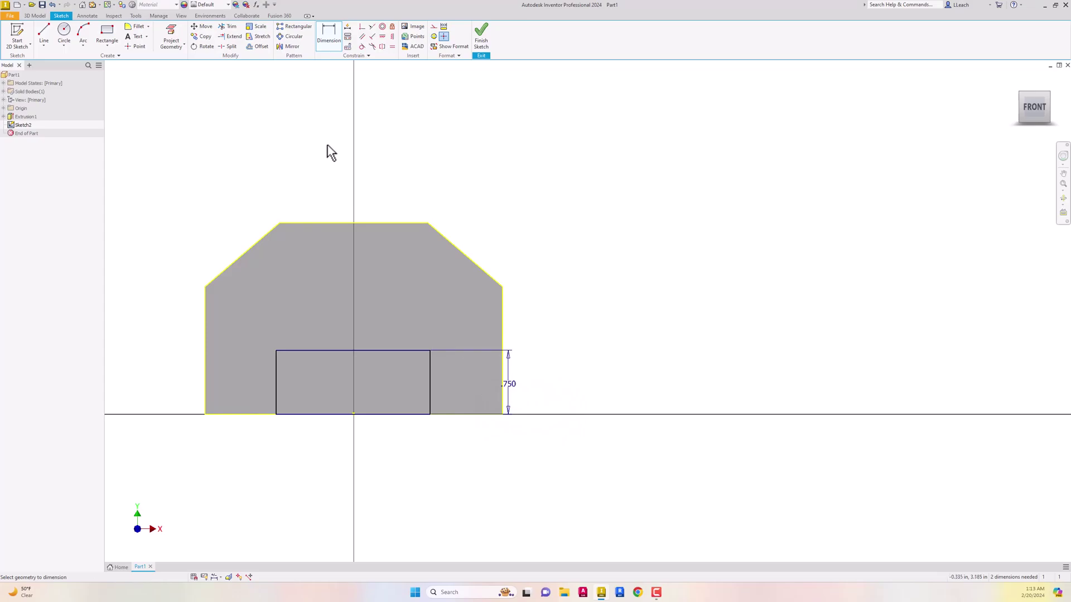
pyautogui.click(328, 45)
pyautogui.click(429, 394)
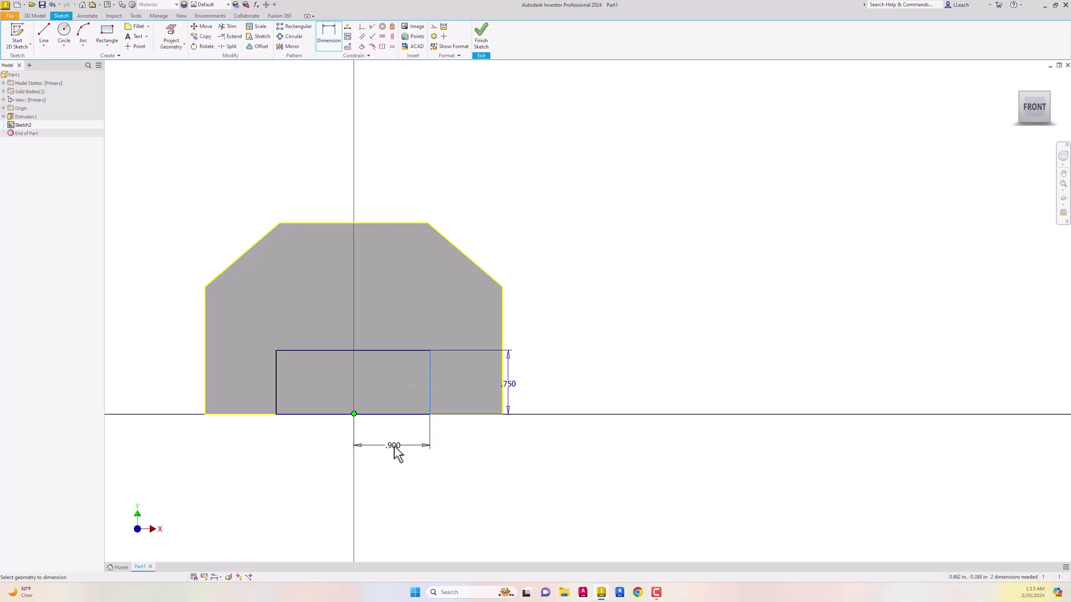
pyautogui.click(397, 453)
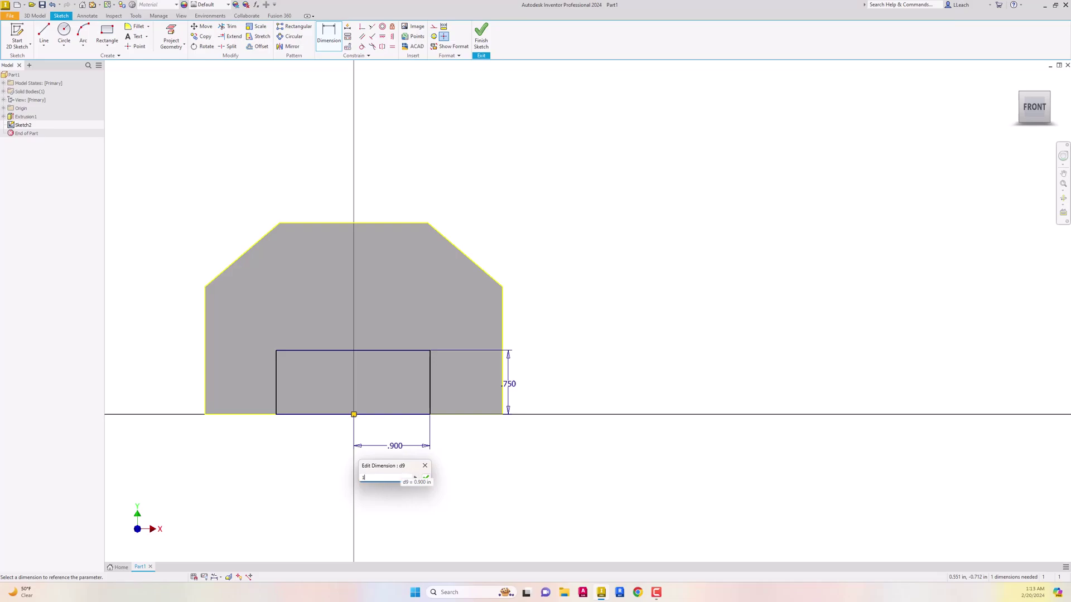
pyautogui.write('1')
pyautogui.press('Return')
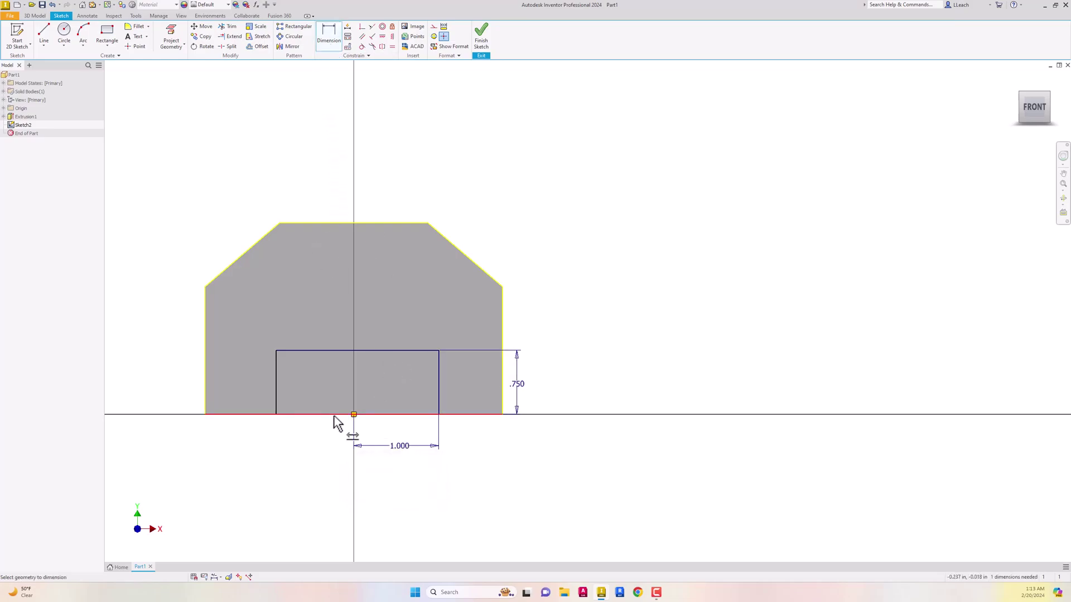
# Set the rectangle's overall width to 2.000
pyautogui.click(277, 397)
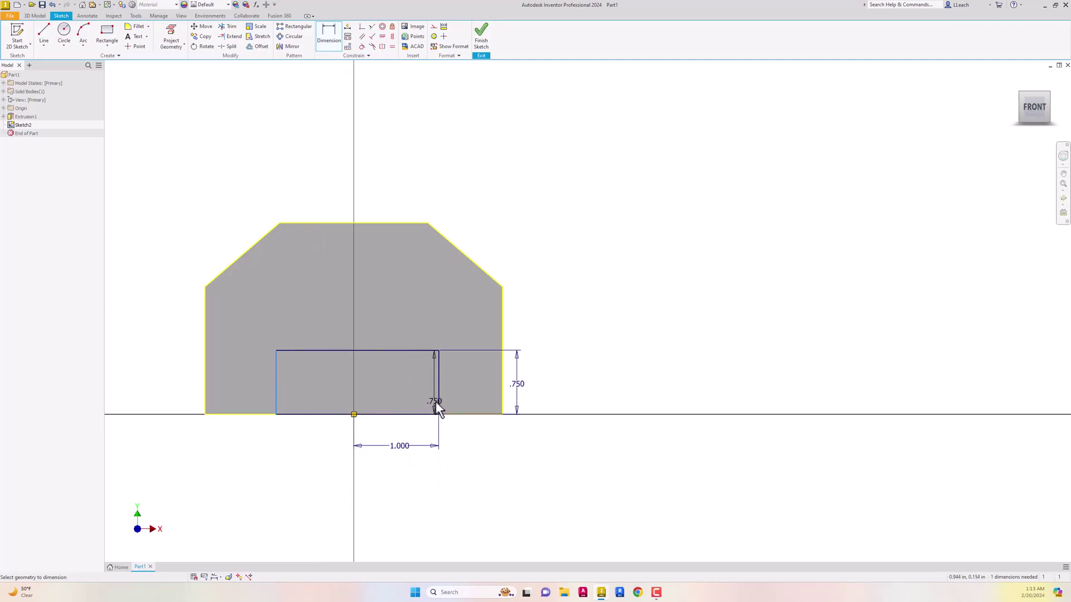
pyautogui.click(440, 410)
pyautogui.click(377, 477)
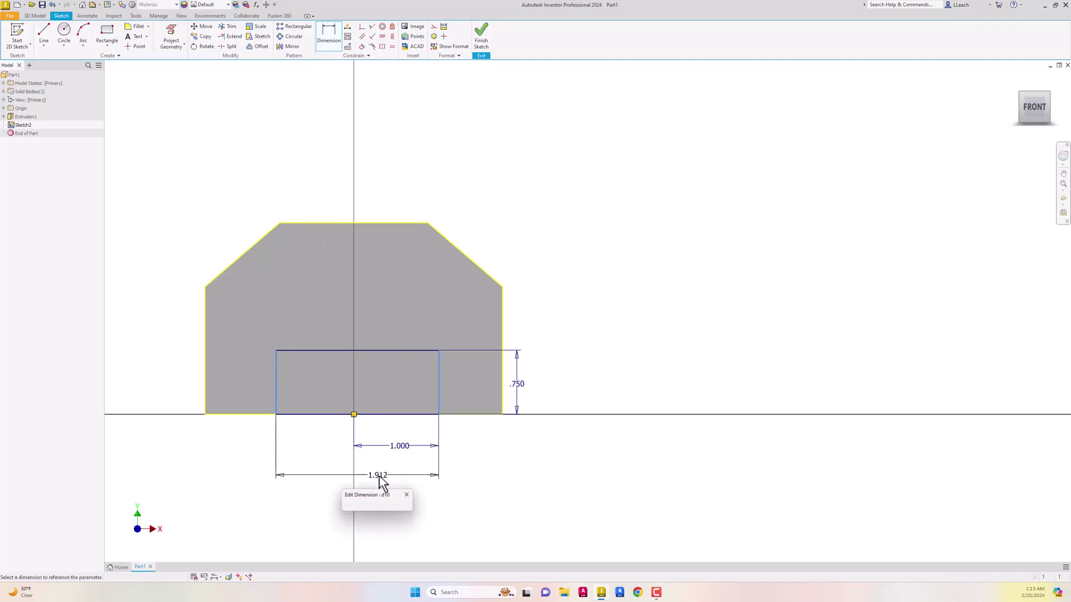
pyautogui.write('2')
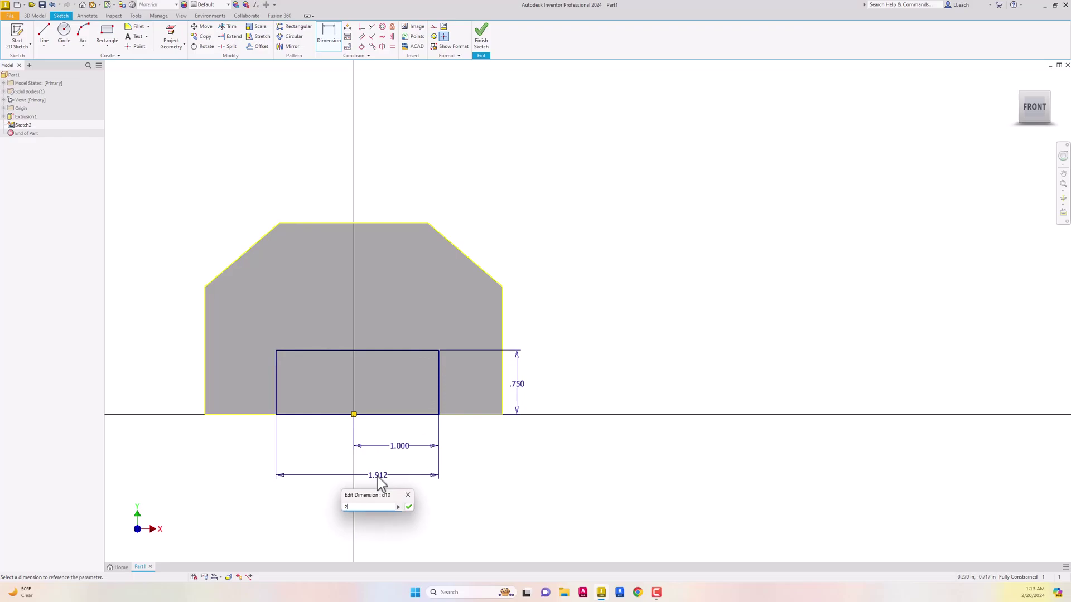
pyautogui.press('Return')
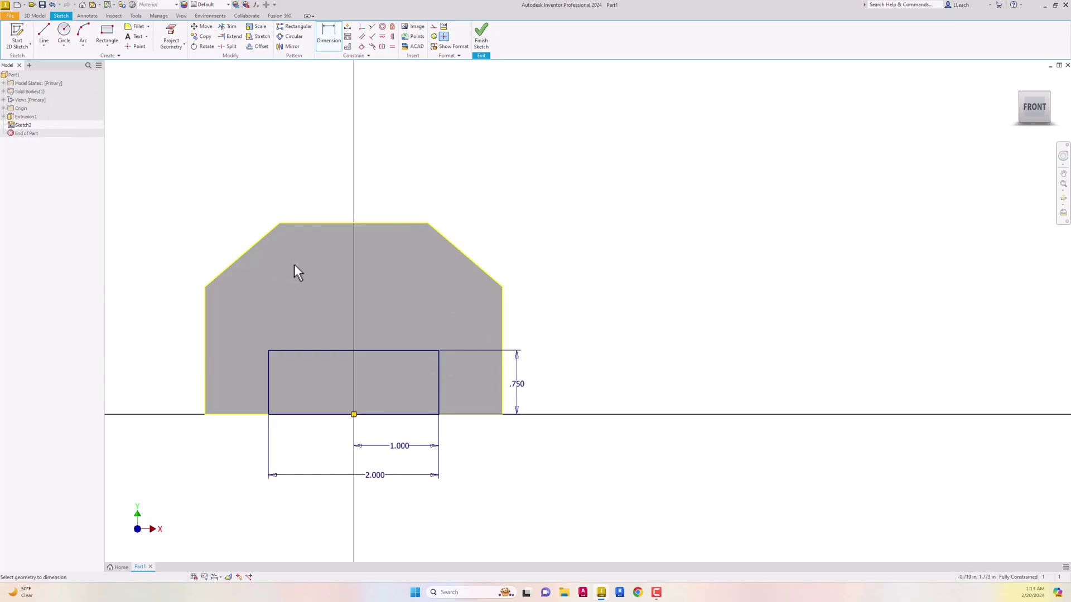
pyautogui.click(45, 47)
# Draw a 1.000-radius tangent arc across the rectangle's top corners and finish the sketch
pyautogui.click(66, 62)
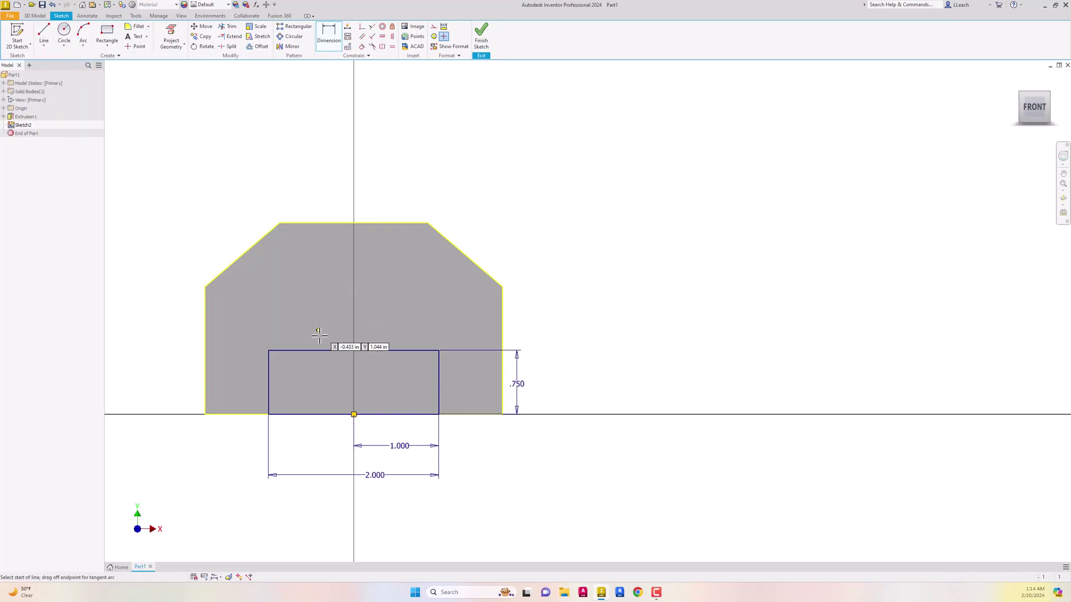
pyautogui.click(268, 350)
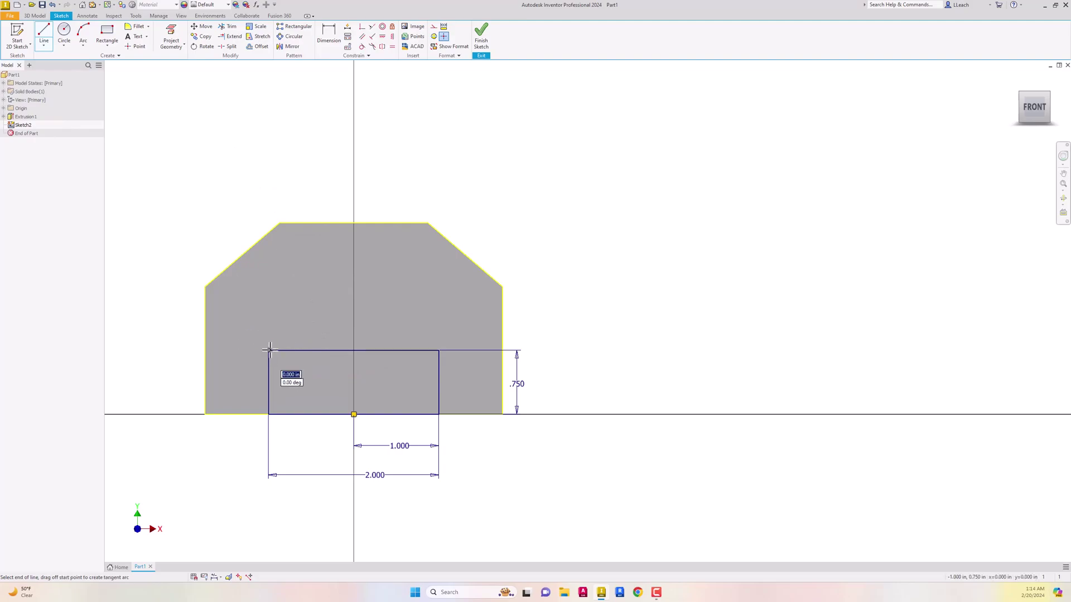
pyautogui.moveTo(270, 350); pyautogui.dragTo(440, 350)
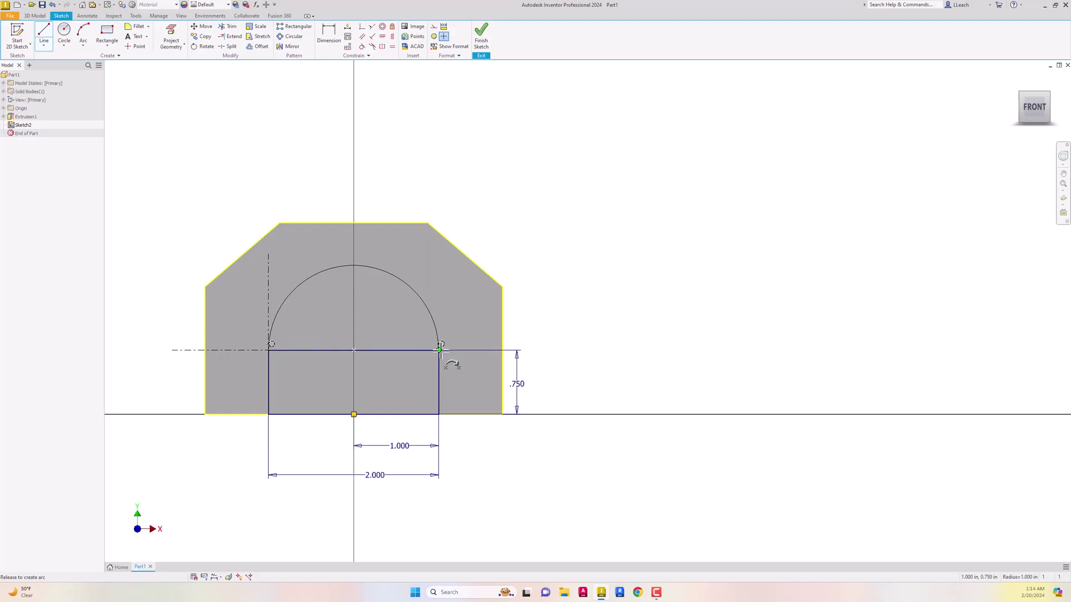
pyautogui.moveTo(440, 350); pyautogui.dragTo(440, 350)
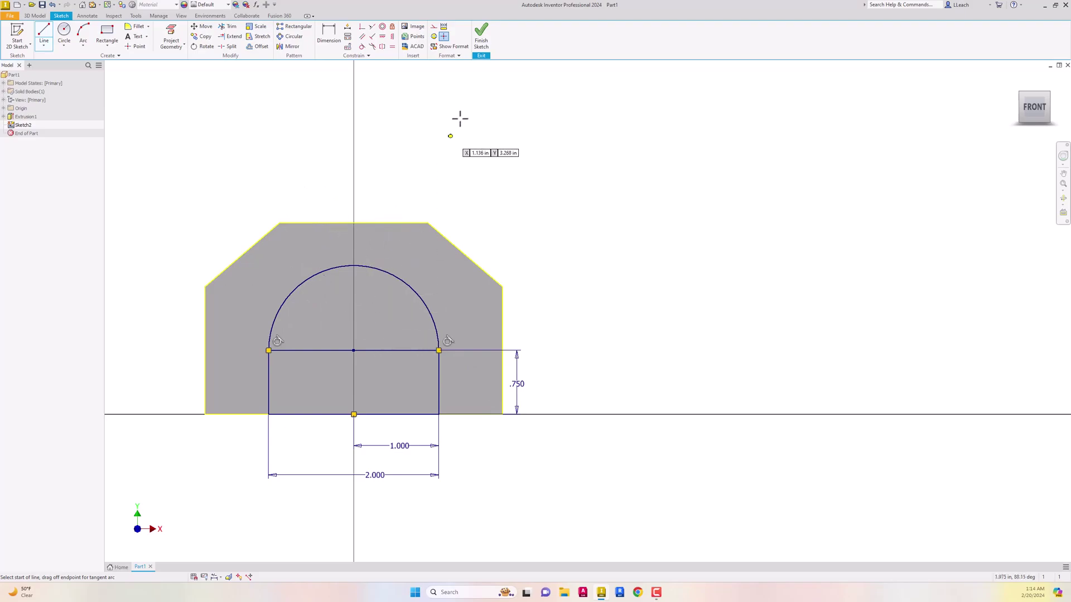
pyautogui.click(483, 48)
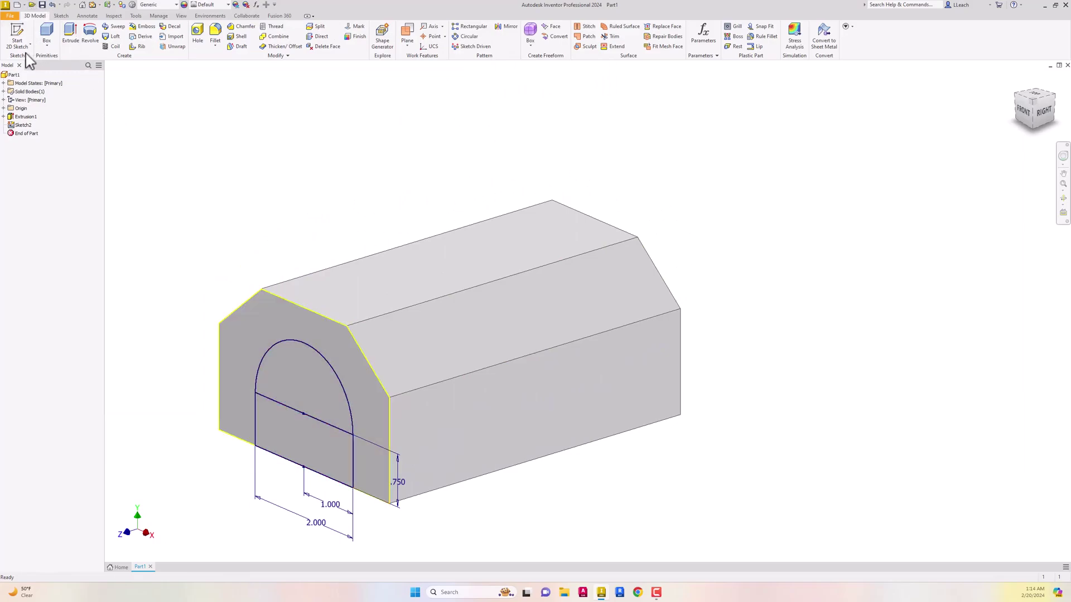
# Extrude the arch and rectangle profiles as a Through All cut
pyautogui.click(70, 34)
pyautogui.click(313, 386)
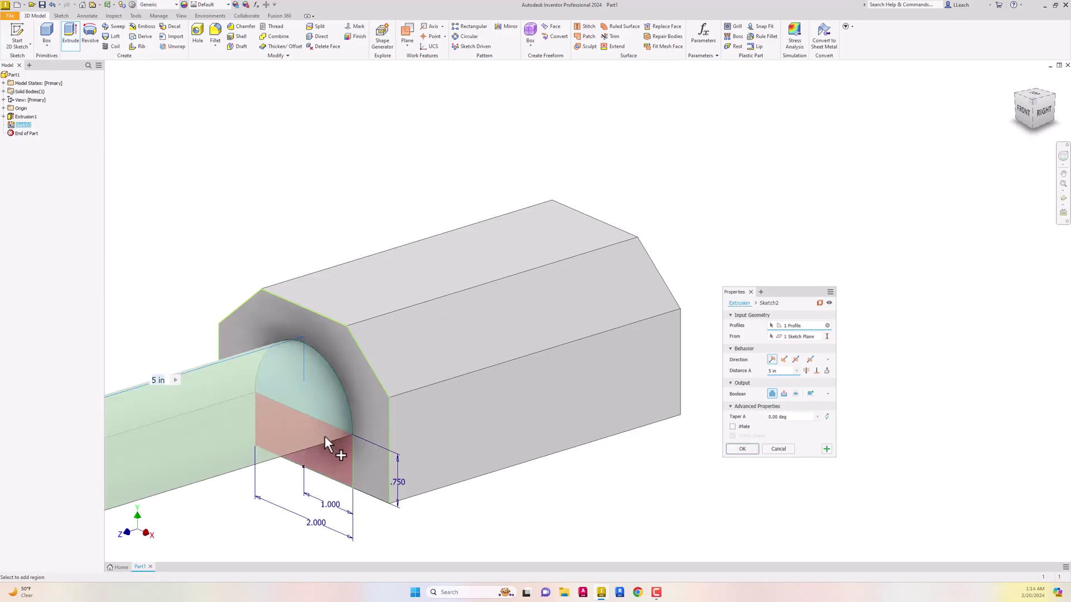
pyautogui.click(343, 460)
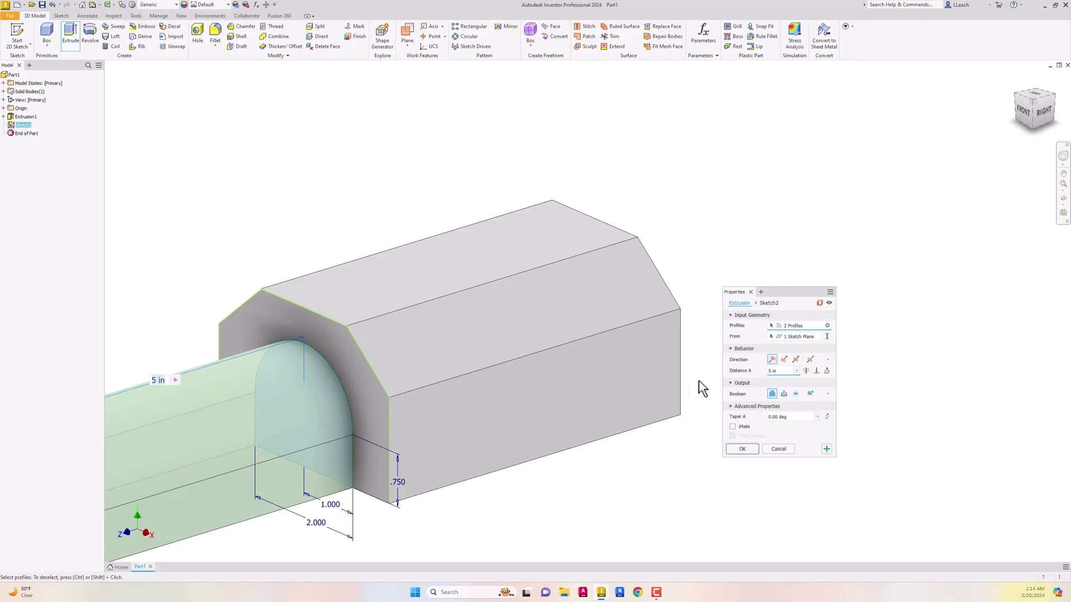
pyautogui.click(784, 361)
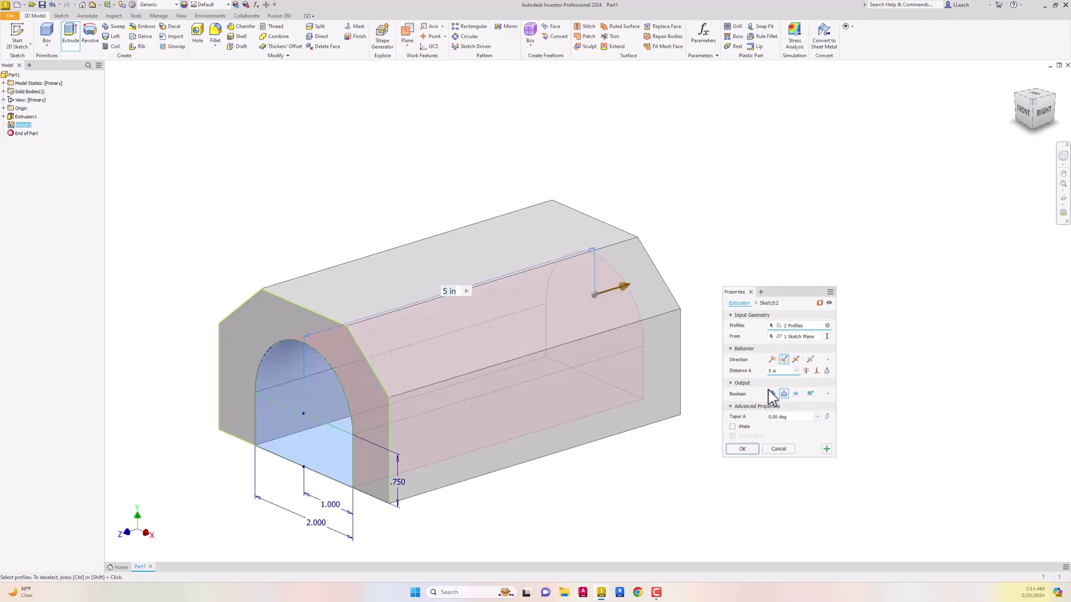
pyautogui.click(806, 371)
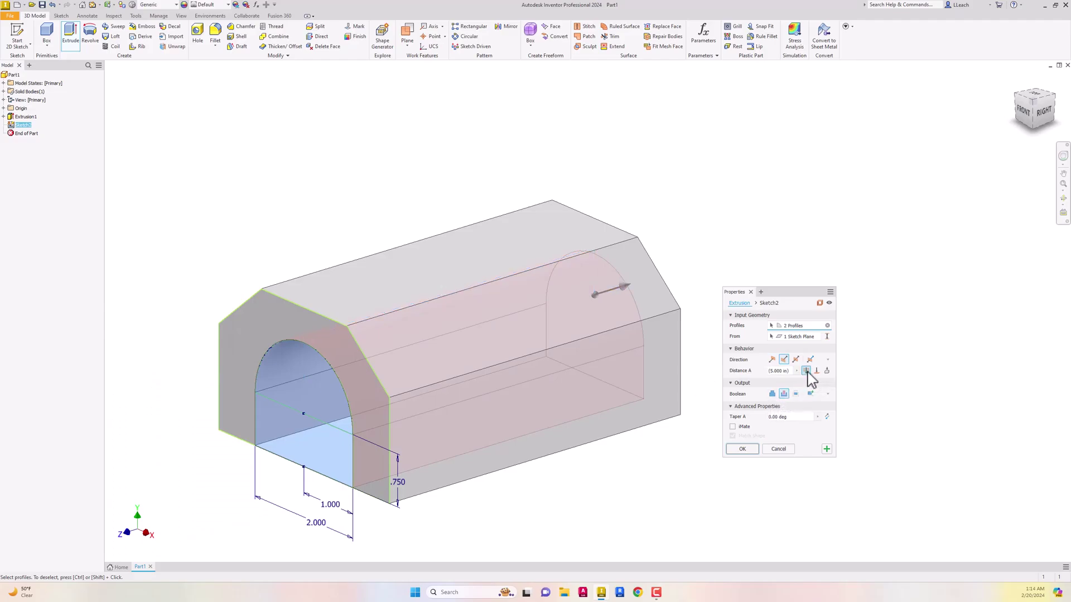
pyautogui.click(742, 450)
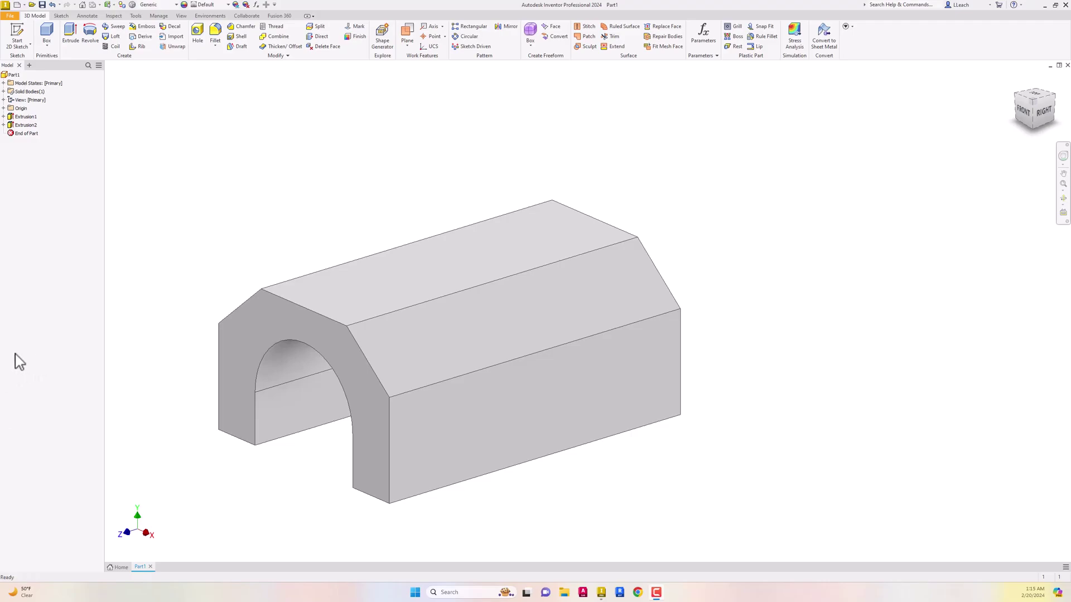
# Expand Origin and make the YZ Plane visible in the model
pyautogui.moveTo(220, 246); pyautogui.dragTo(243, 243, button='middle')
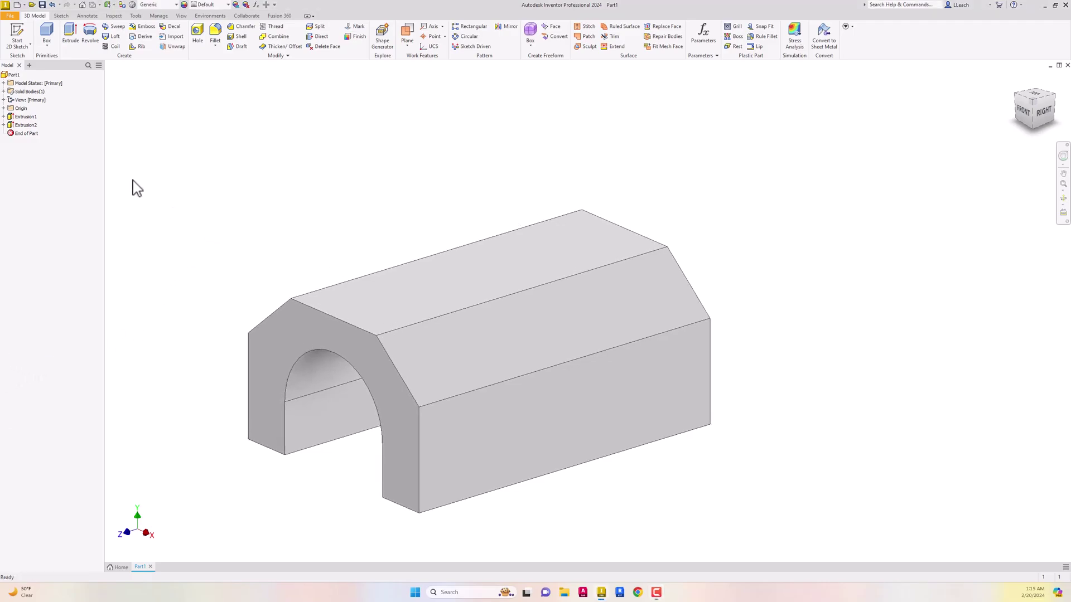
pyautogui.click(3, 109)
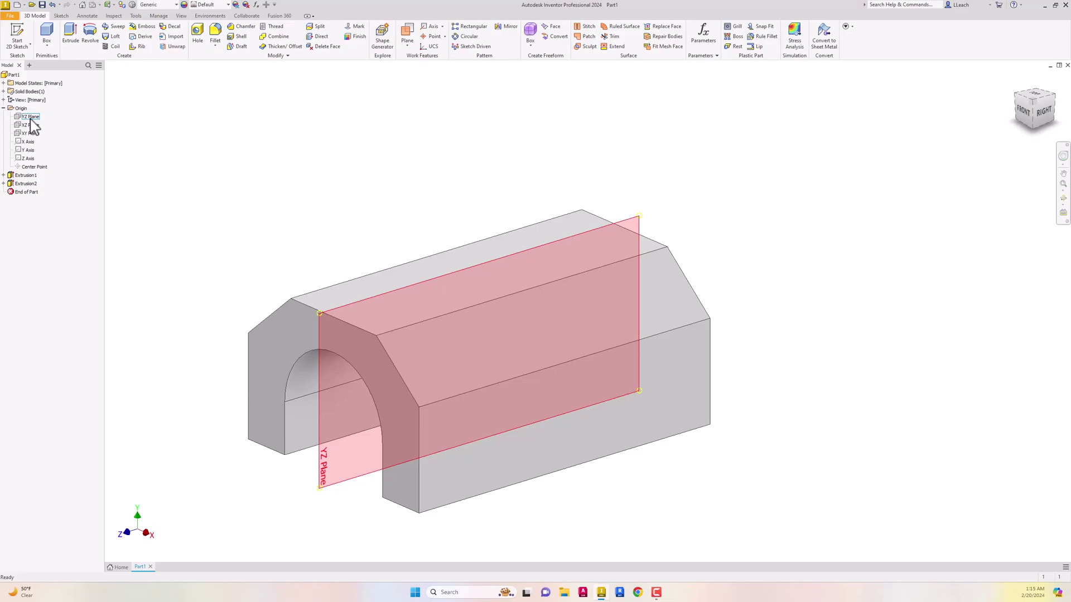
pyautogui.click(31, 117)
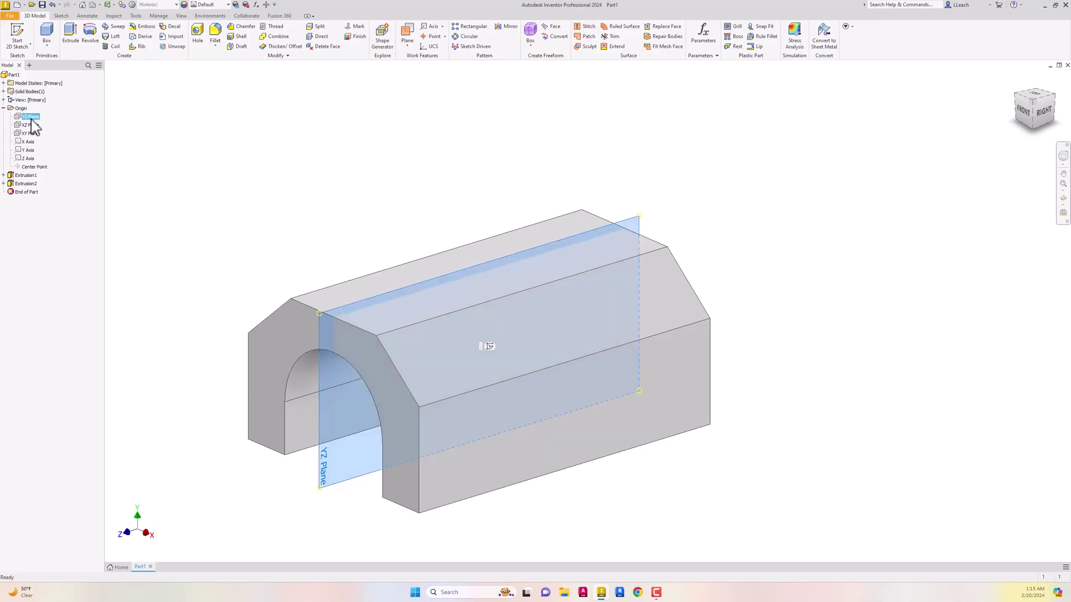
pyautogui.rightClick(31, 119)
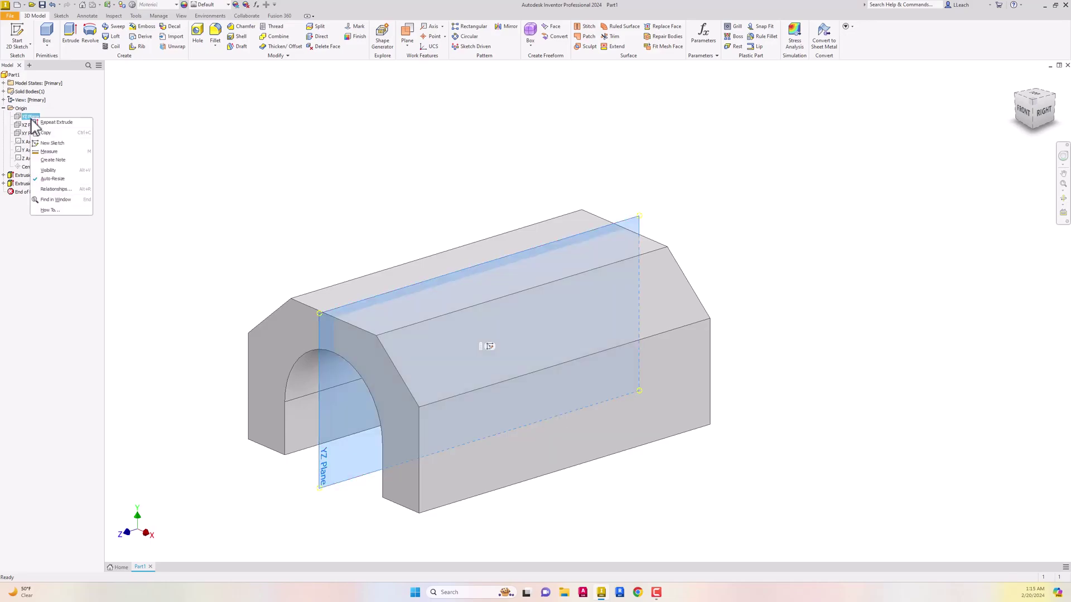
pyautogui.click(47, 171)
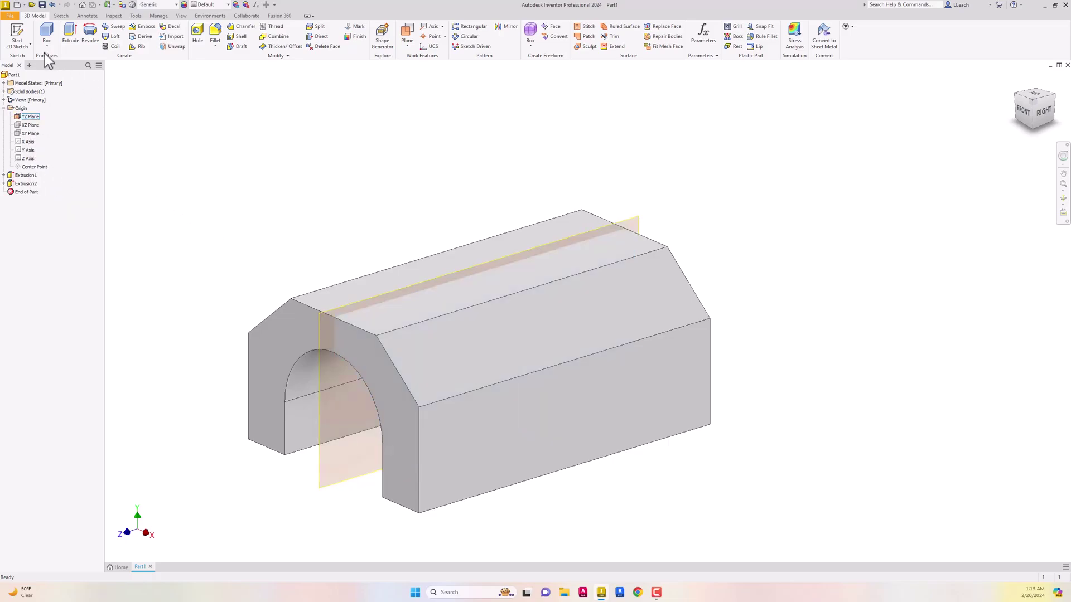
# Start a new 2D sketch, Sketch3, on the YZ work plane
pyautogui.click(30, 46)
pyautogui.click(33, 62)
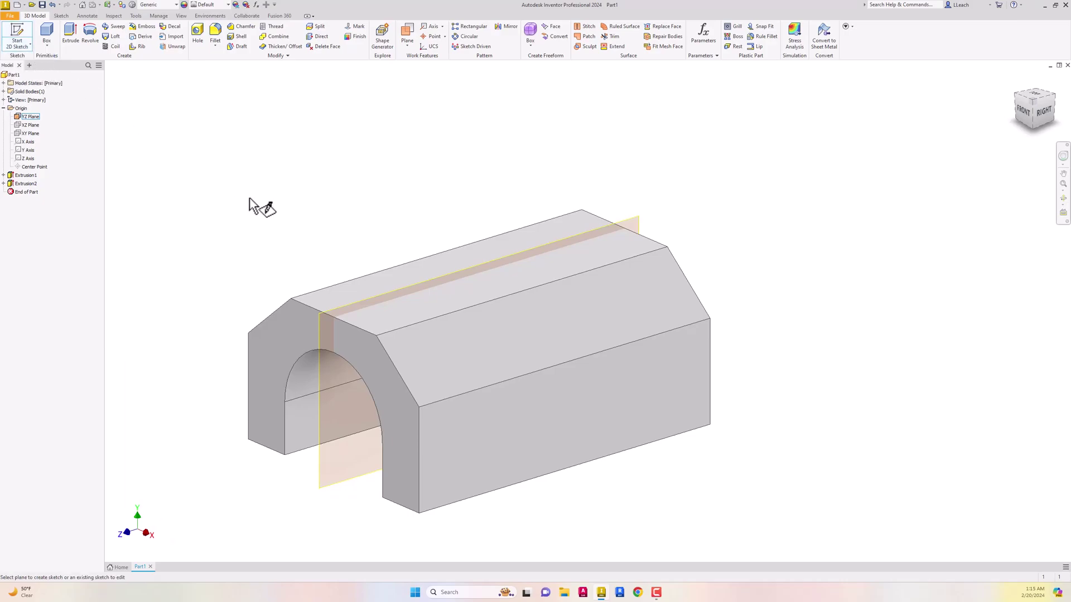
pyautogui.click(320, 373)
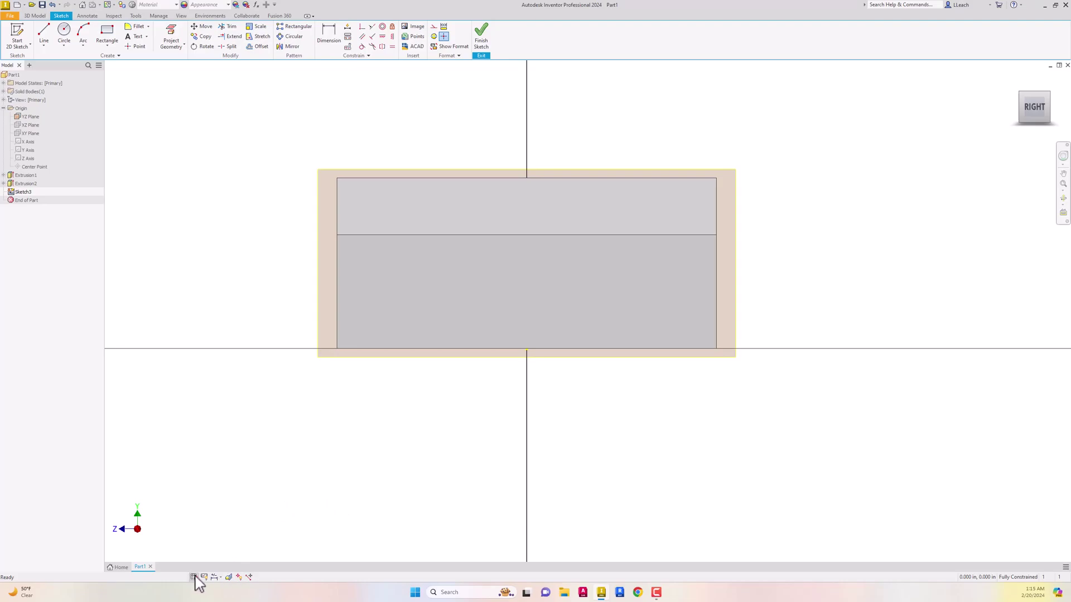
# Turn on Slice Graphics and pan to frame the block's side section
pyautogui.click(229, 578)
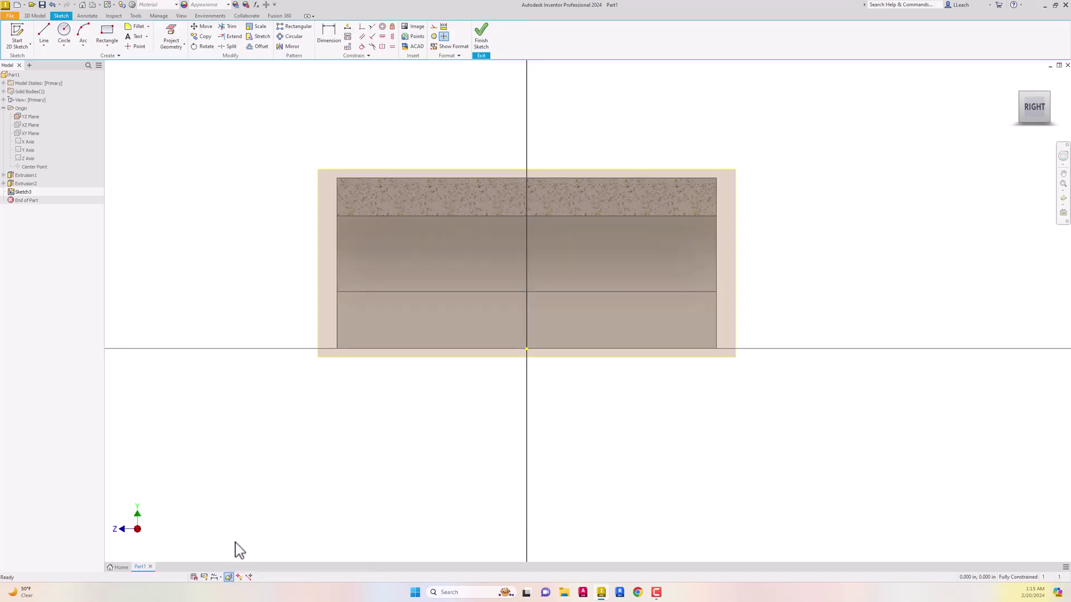
pyautogui.moveTo(349, 340); pyautogui.dragTo(297, 422, button='middle')
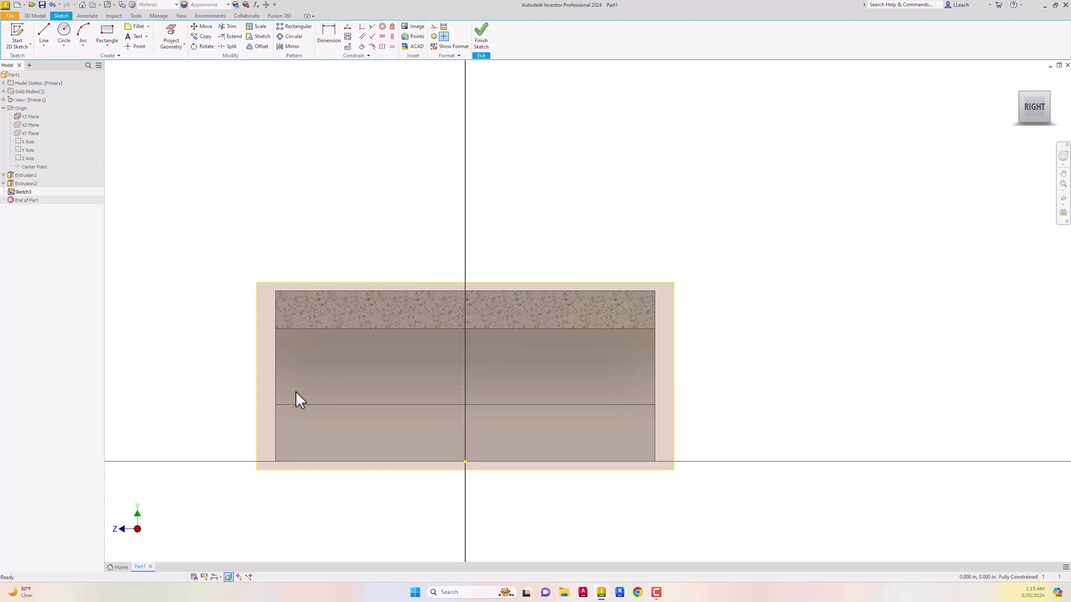
pyautogui.press('F2')
pyautogui.moveTo(290, 267); pyautogui.dragTo(289, 275)
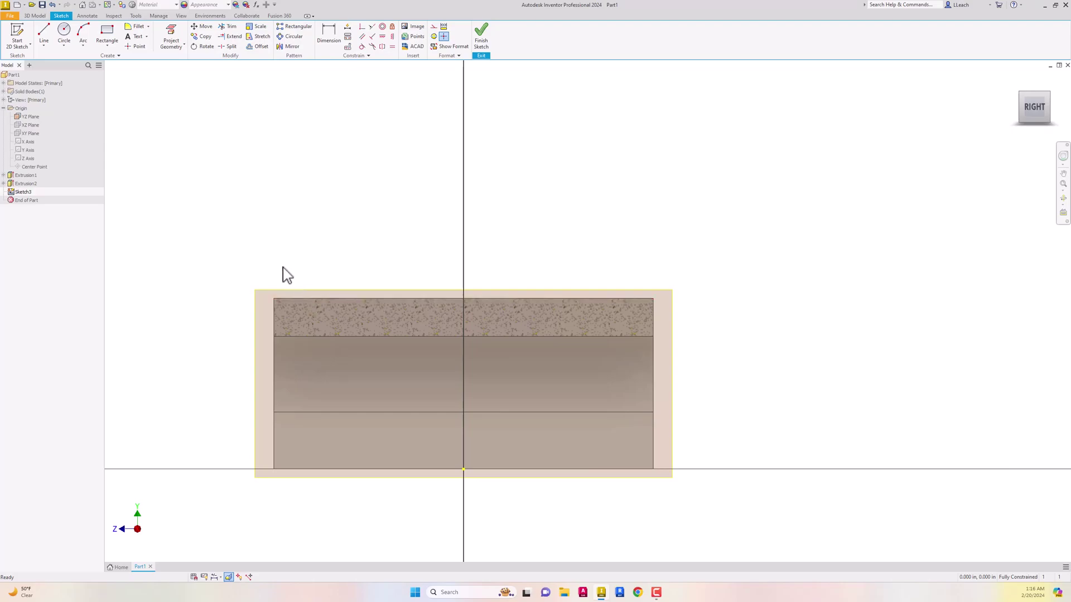
pyautogui.moveTo(261, 228)
pyautogui.mouseDown(button='middle')
pyautogui.moveTo(238, 220)
pyautogui.moveTo(250, 223)
pyautogui.mouseUp(button='middle')
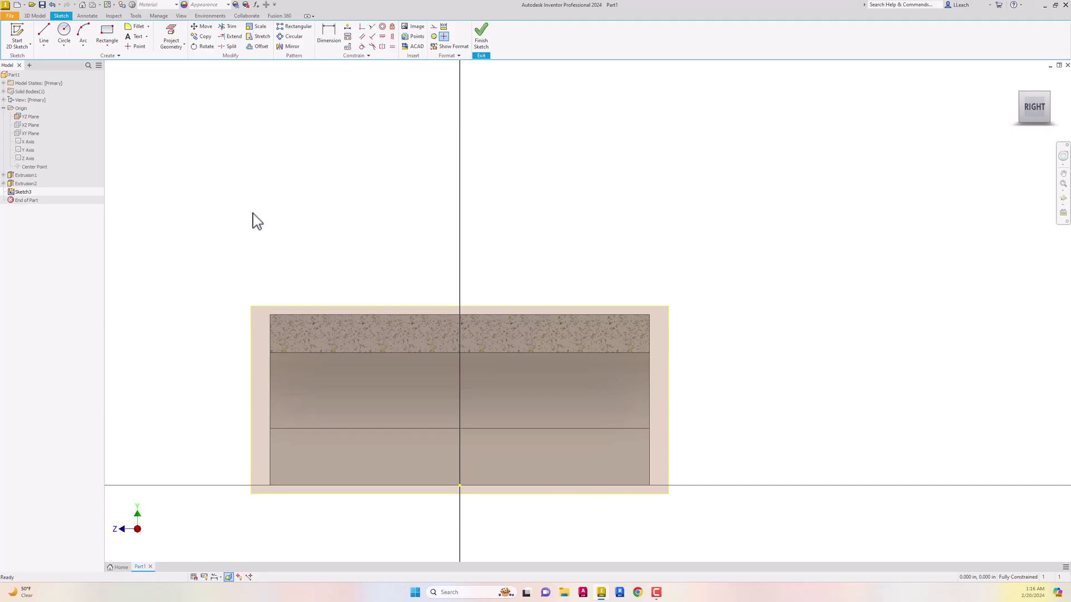
pyautogui.click(44, 45)
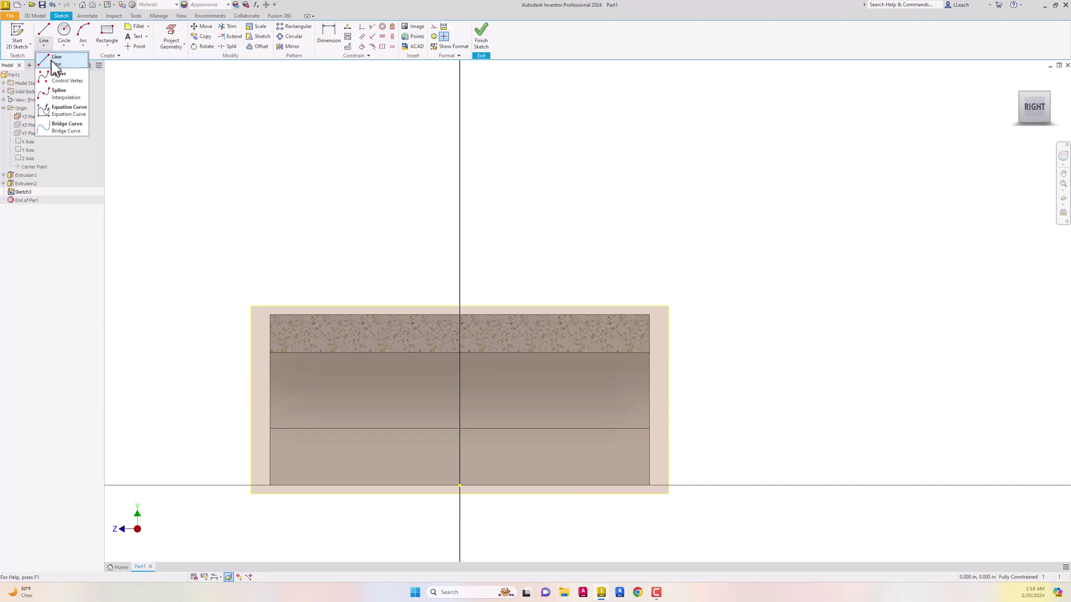
# From the top-left corner, draw a 1.250 upright and 1.000 horizontal line, removing the extra .500 drop
pyautogui.click(53, 59)
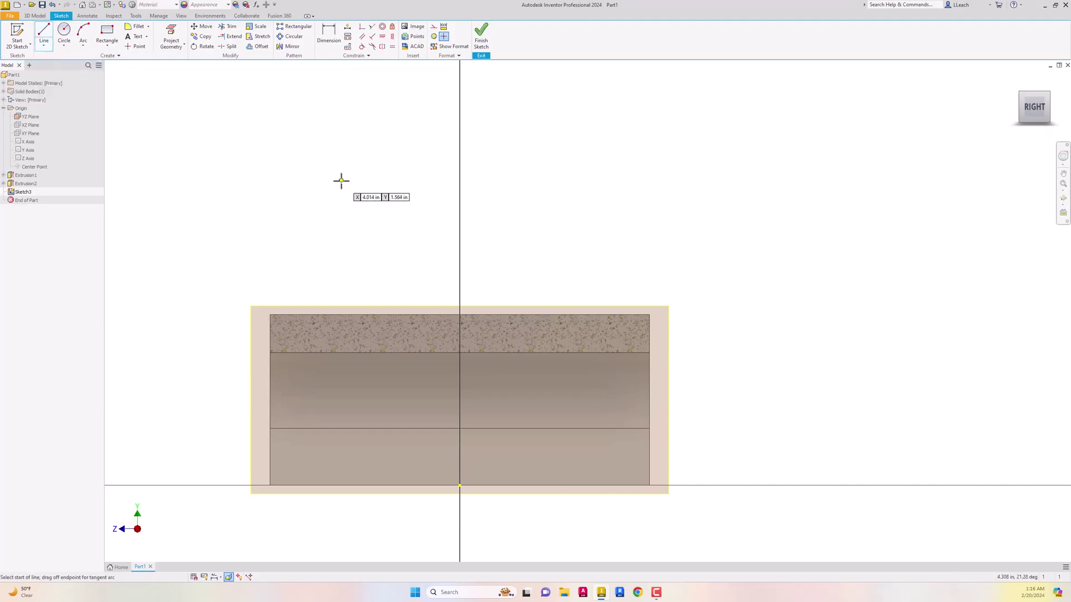
pyautogui.click(269, 314)
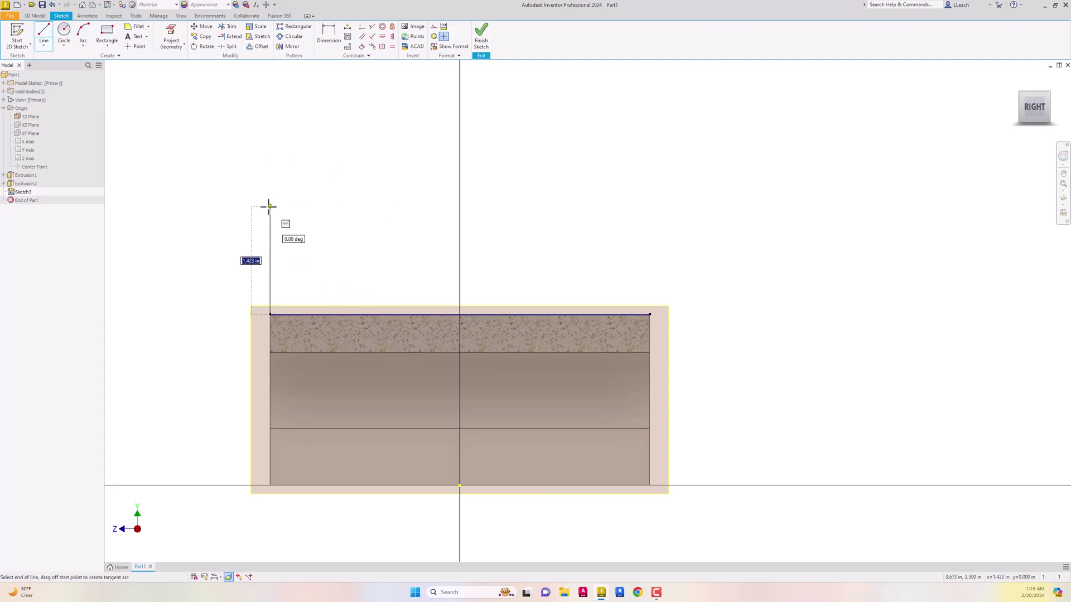
pyautogui.write('1.25')
pyautogui.press('Return')
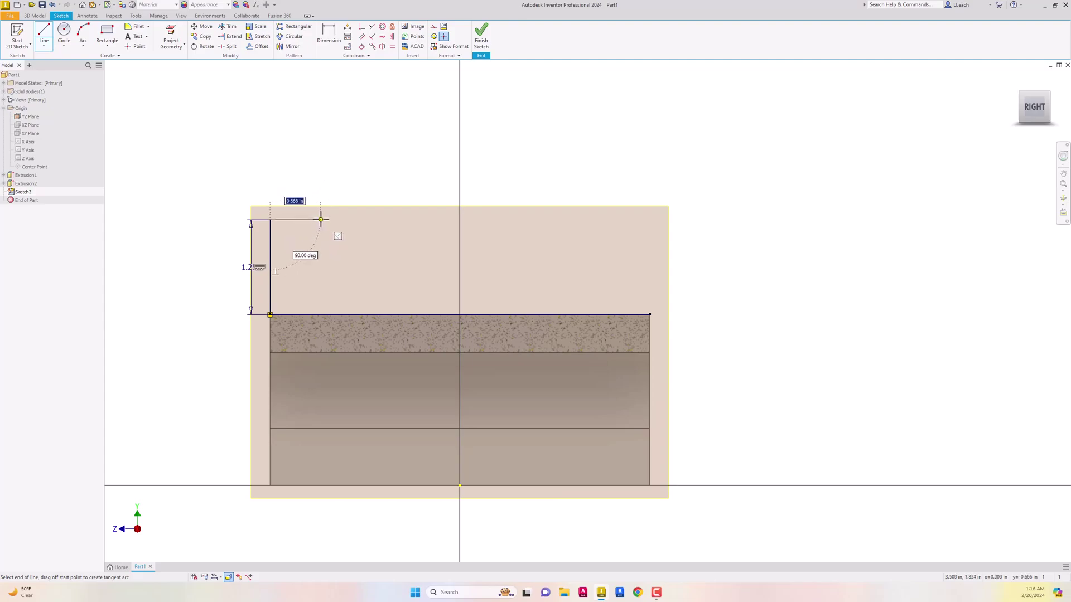
pyautogui.press('Return')
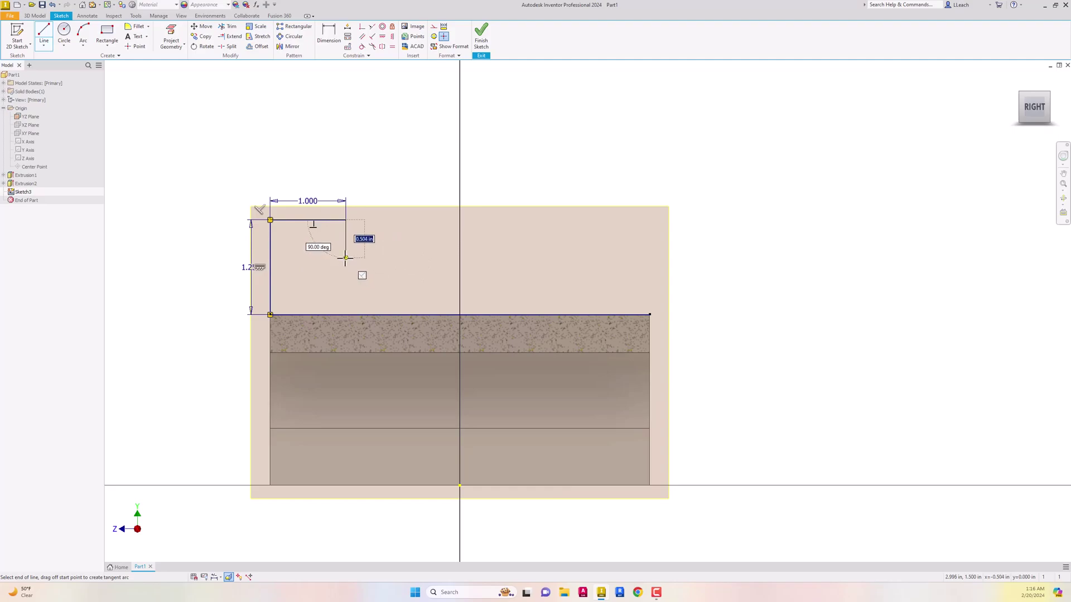
pyautogui.write('.5')
pyautogui.press('Return')
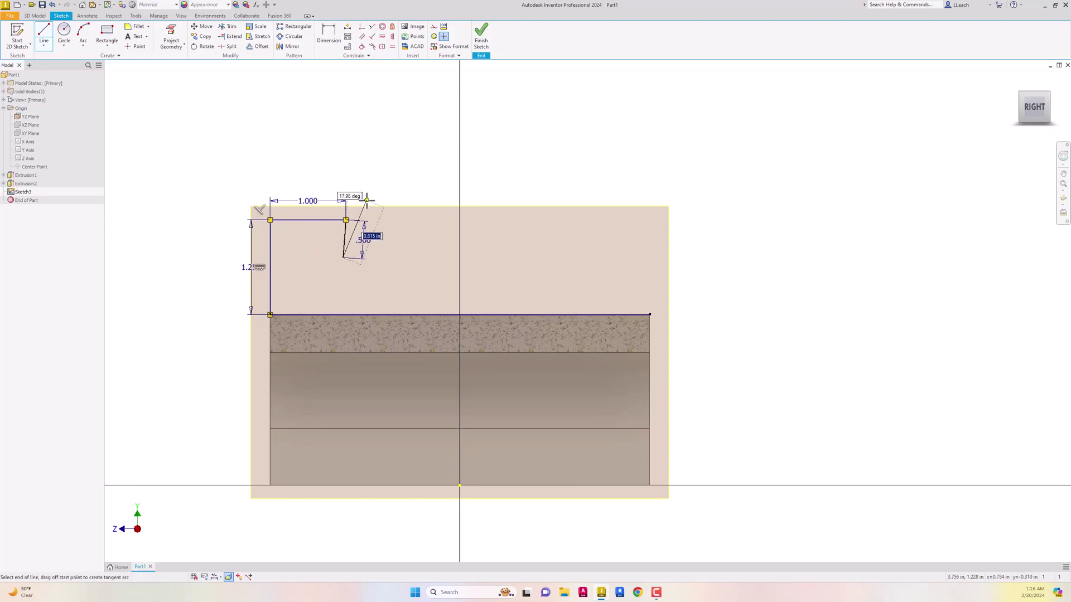
pyautogui.press('Escape')
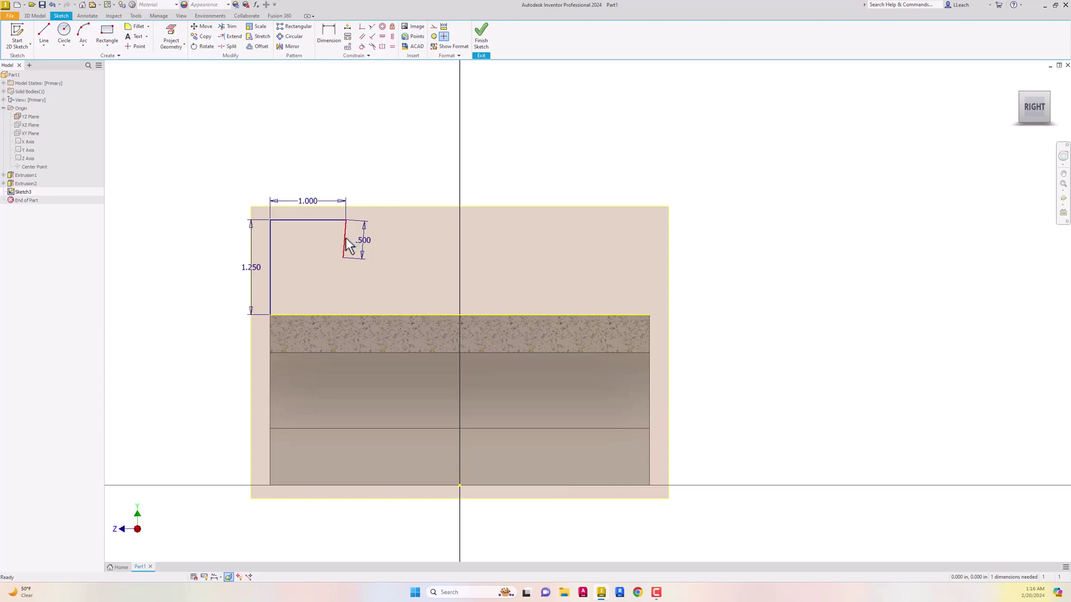
pyautogui.press('Delete')
pyautogui.click(43, 47)
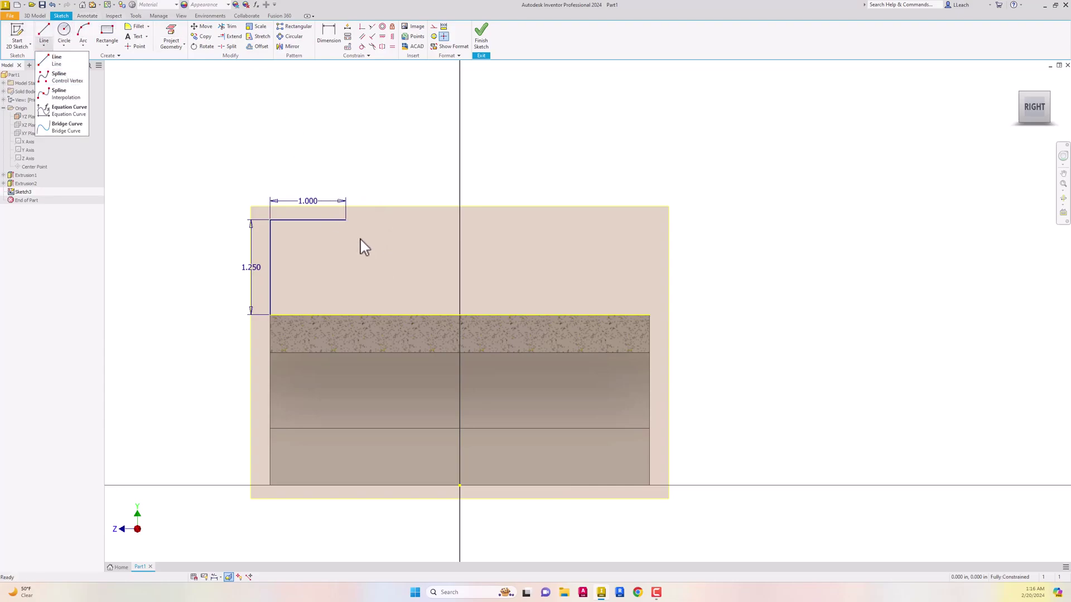
# Draw the .500-deep, 3.000-wide slot and 1.000 right lug down to the top edge
pyautogui.click(56, 60)
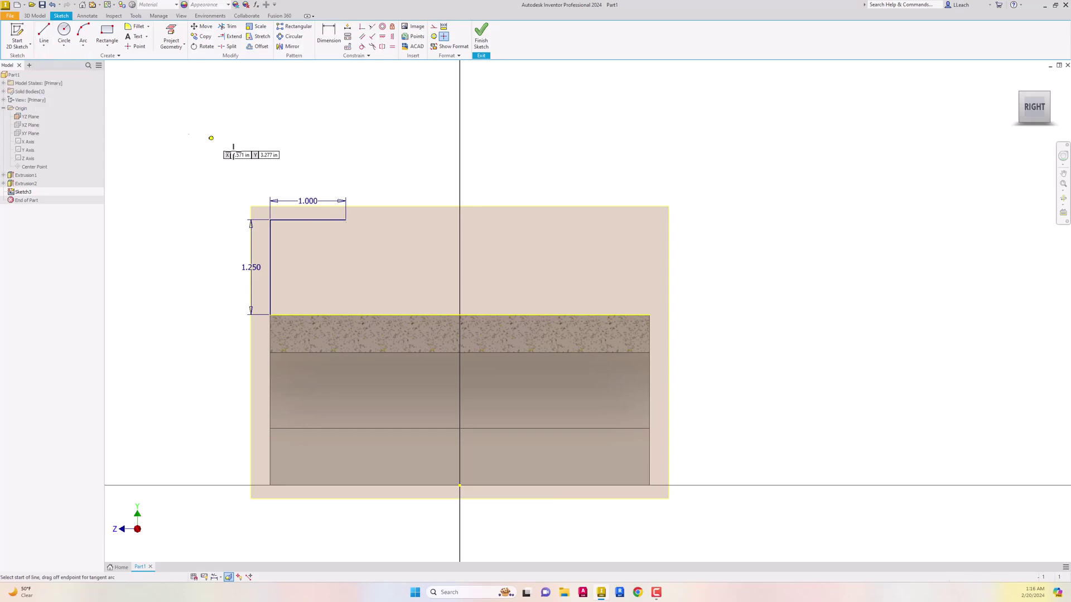
pyautogui.click(345, 220)
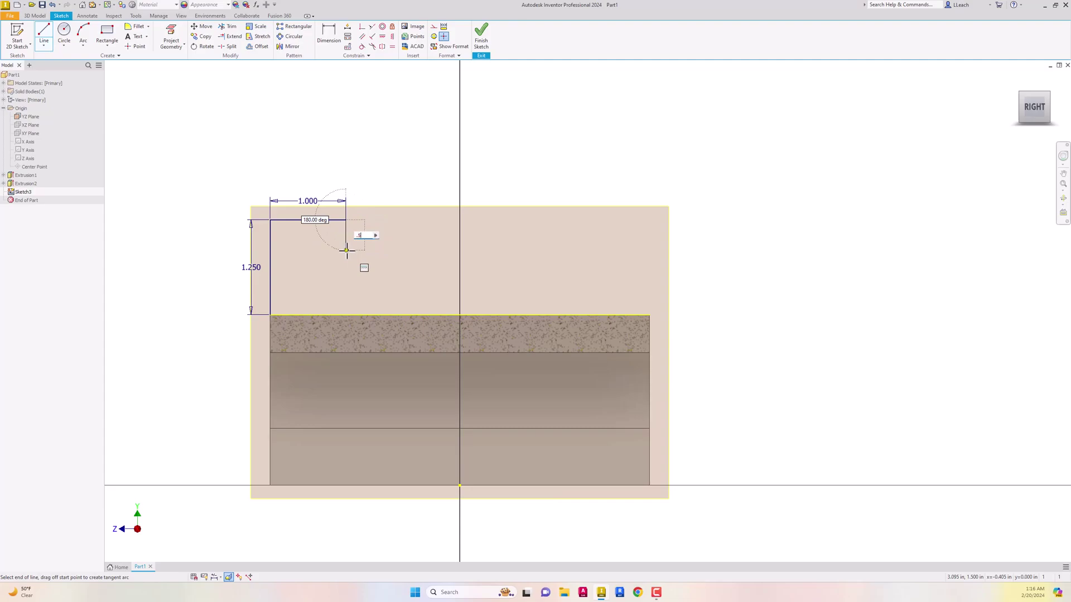
pyautogui.press('Return')
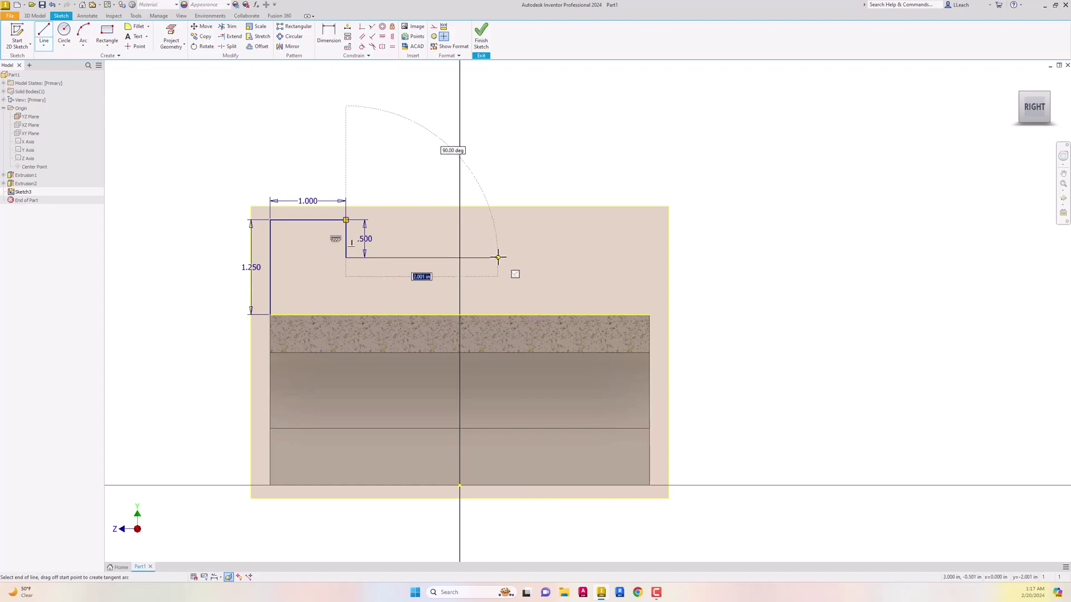
pyautogui.write('3')
pyautogui.press('Return')
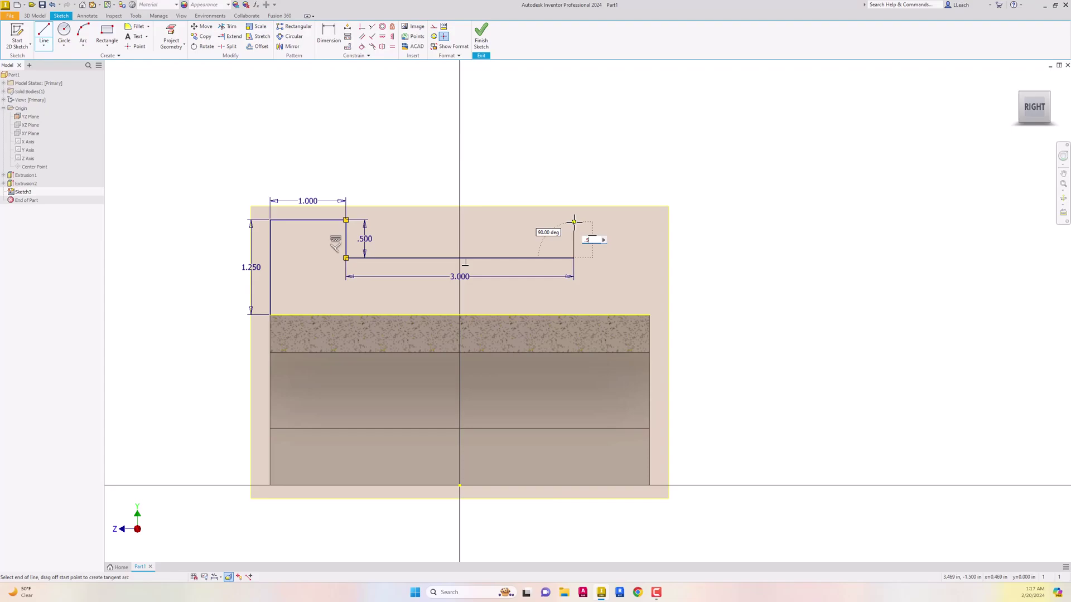
pyautogui.press('Return')
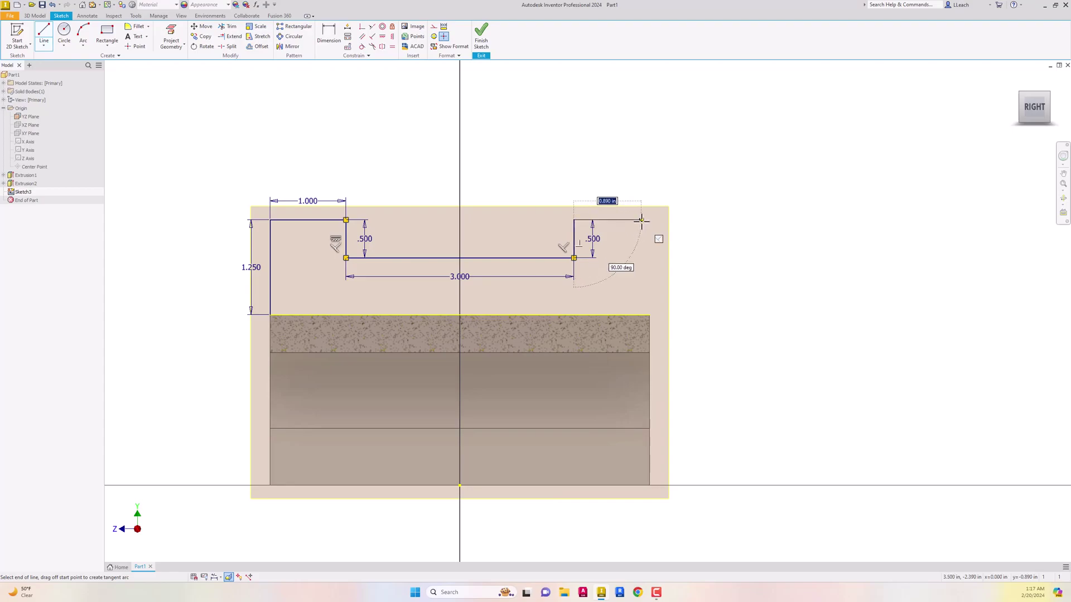
pyautogui.write('1')
pyautogui.press('Return')
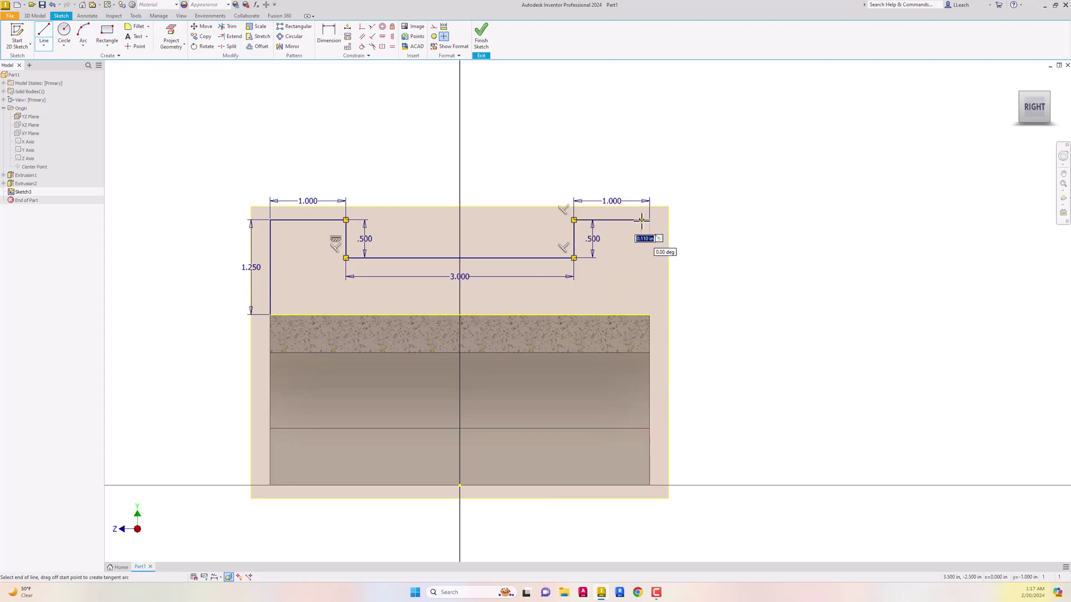
pyautogui.doubleClick(650, 315)
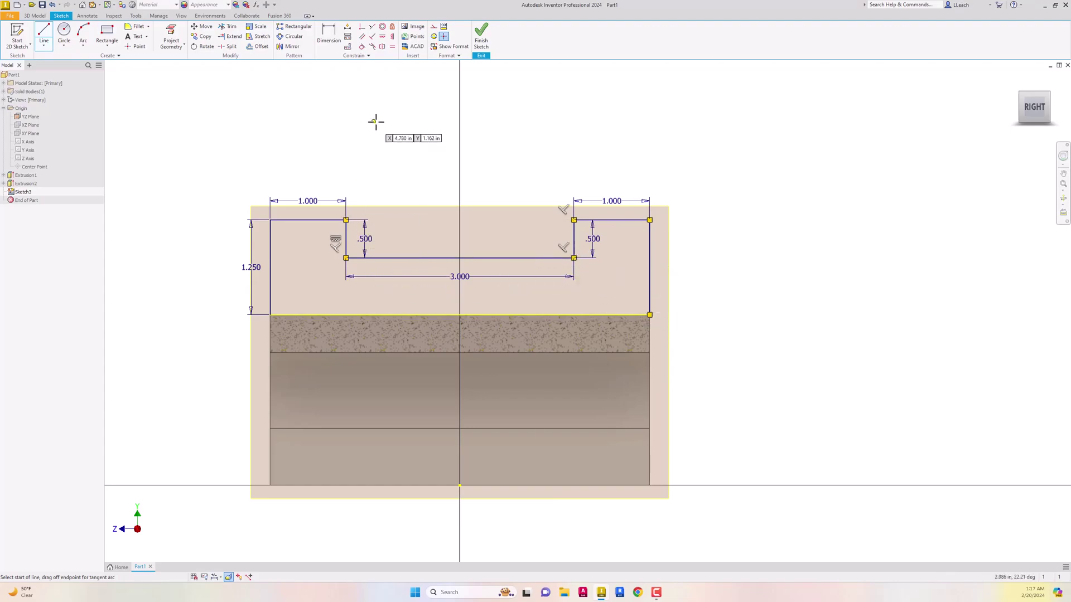
# Join the two bottom corners with a closing line to complete the outline
pyautogui.click(45, 36)
pyautogui.click(270, 315)
pyautogui.click(650, 315)
pyautogui.press('Escape')
pyautogui.press('Escape')
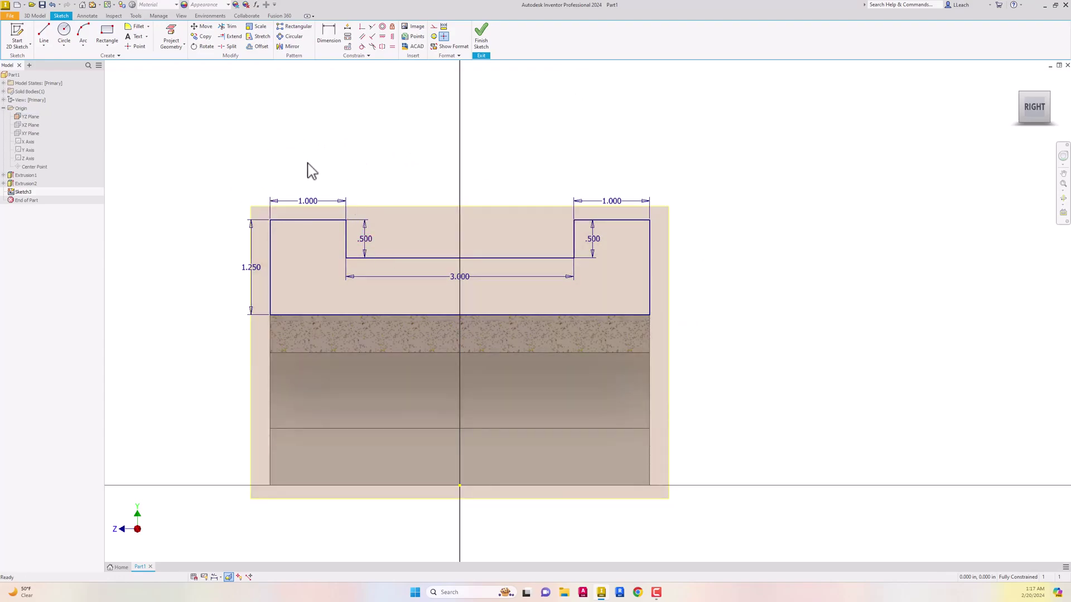
# Cap the left 1.000 lug with a semicircular tangent arc and finish Sketch3
pyautogui.click(44, 47)
pyautogui.click(51, 59)
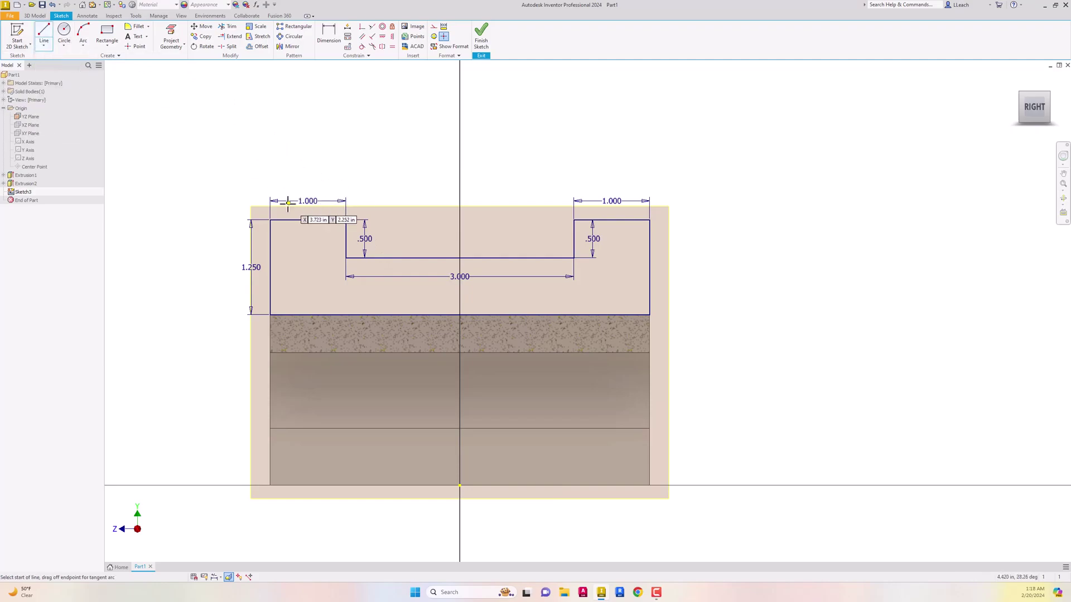
pyautogui.click(270, 220)
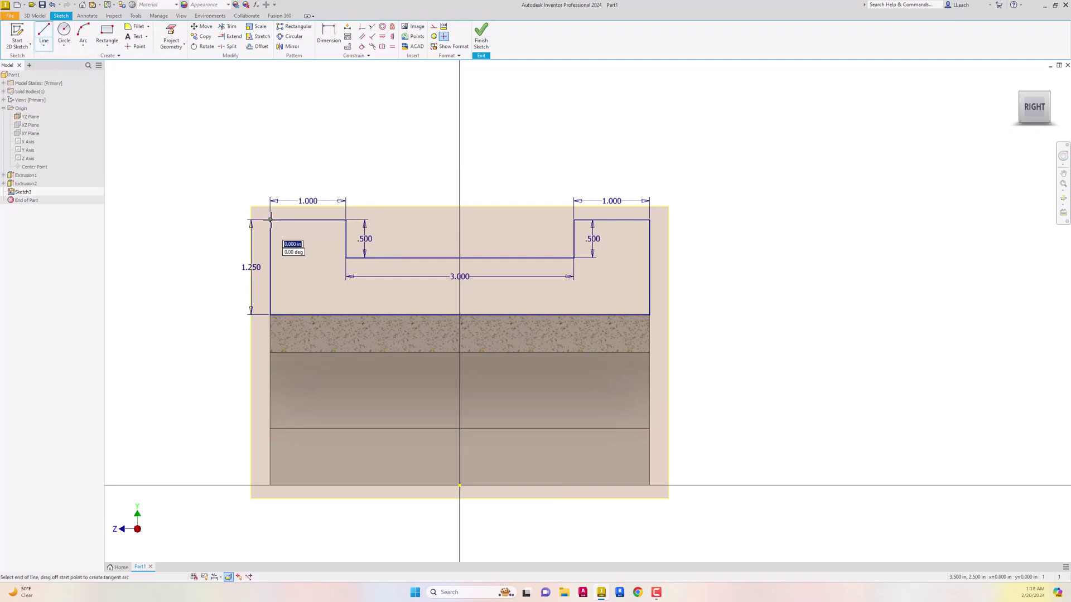
pyautogui.moveTo(270, 220); pyautogui.dragTo(346, 219)
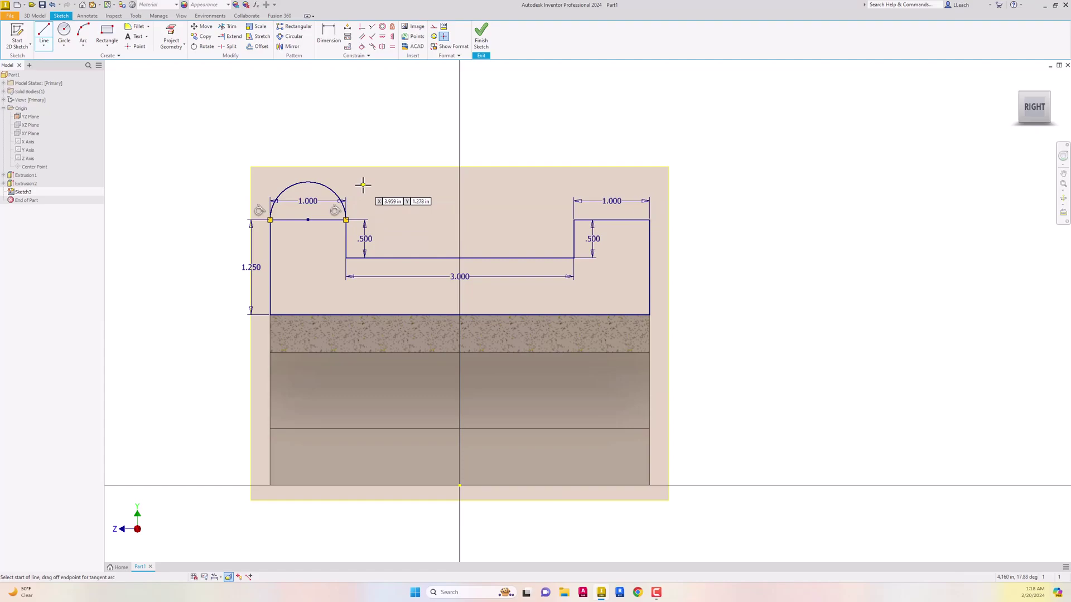
pyautogui.press('Escape')
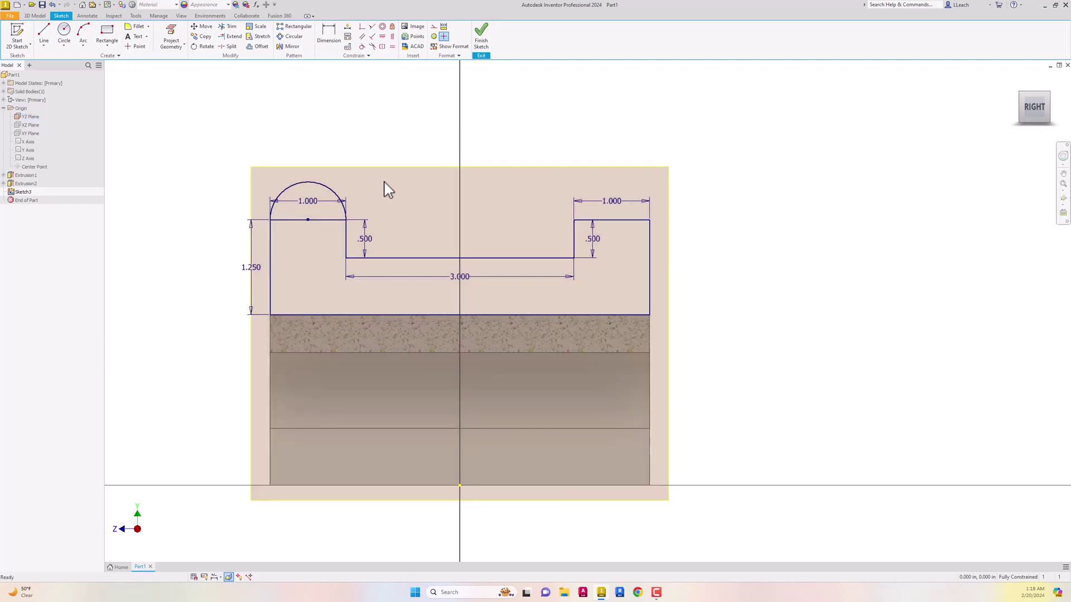
pyautogui.click(483, 46)
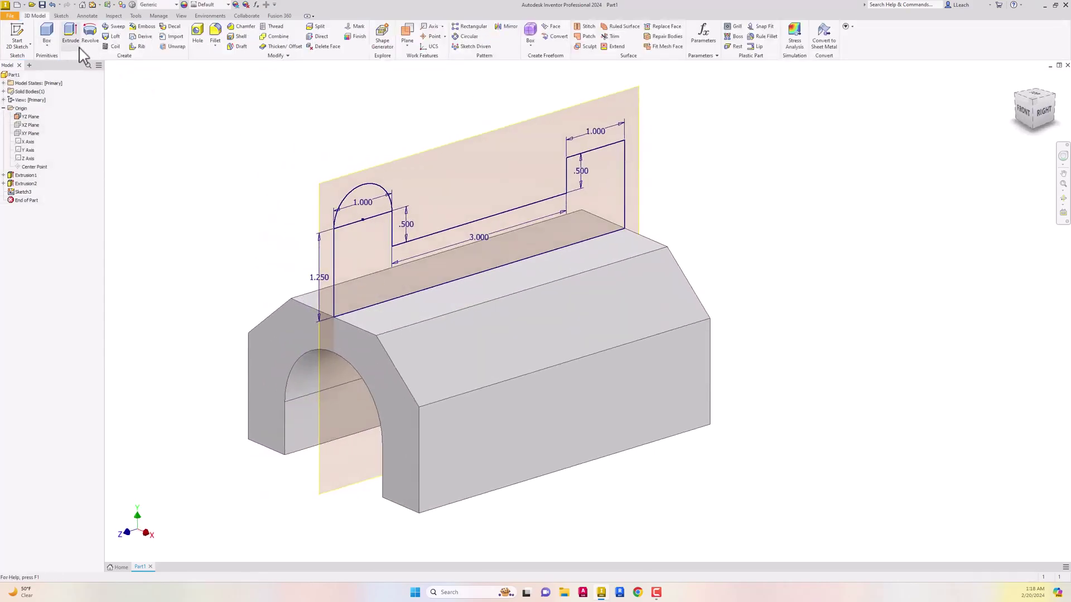
# Extrude the slotted profile and semicircle symmetrically 1.75 in as Extrusion3
pyautogui.click(71, 35)
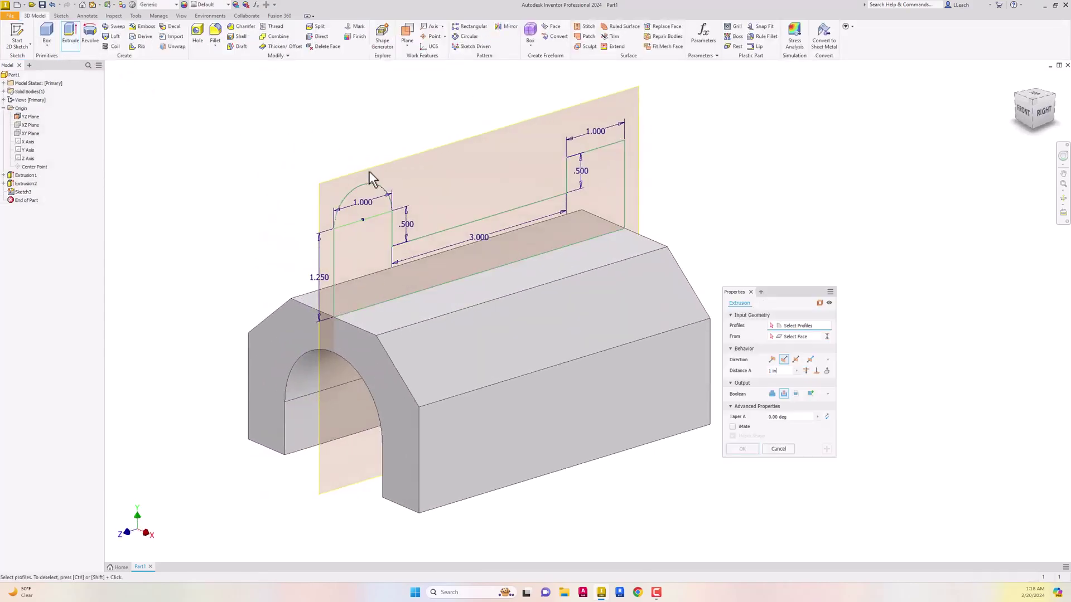
pyautogui.click(376, 233)
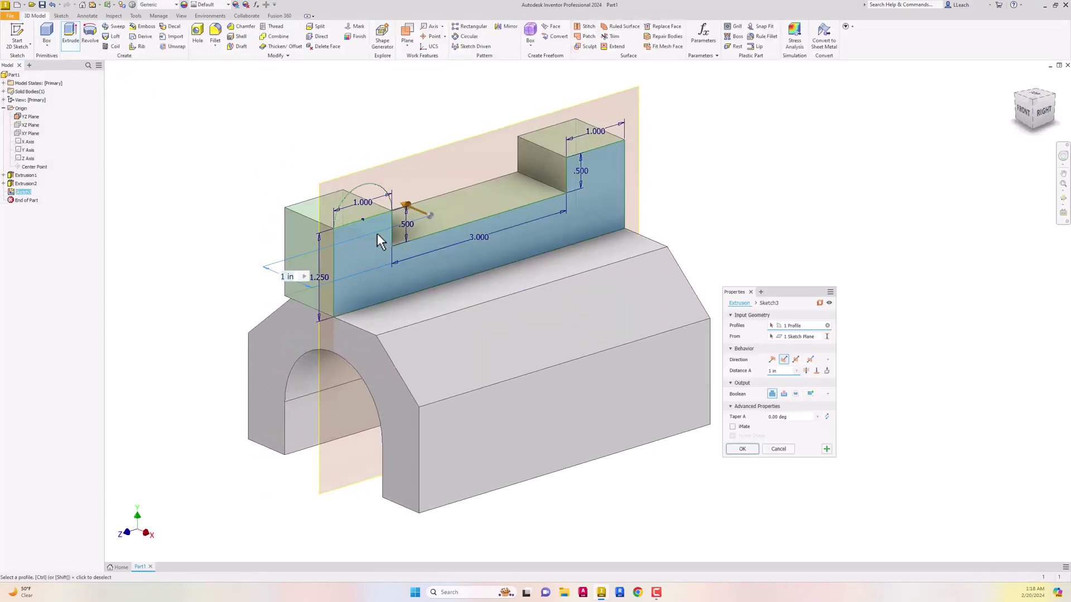
pyautogui.click(377, 201)
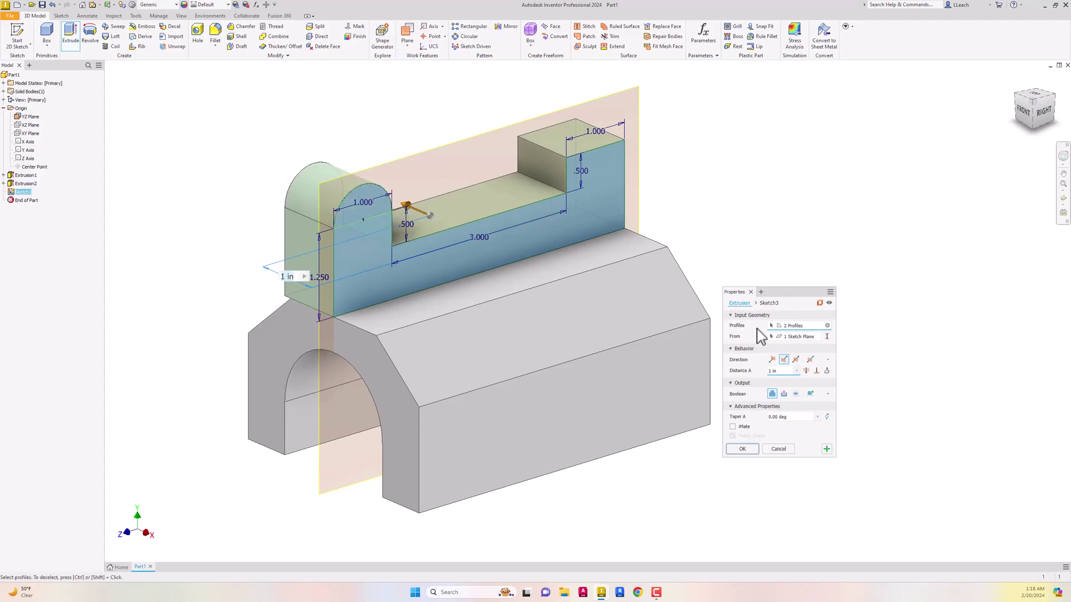
pyautogui.click(796, 360)
pyautogui.click(774, 371)
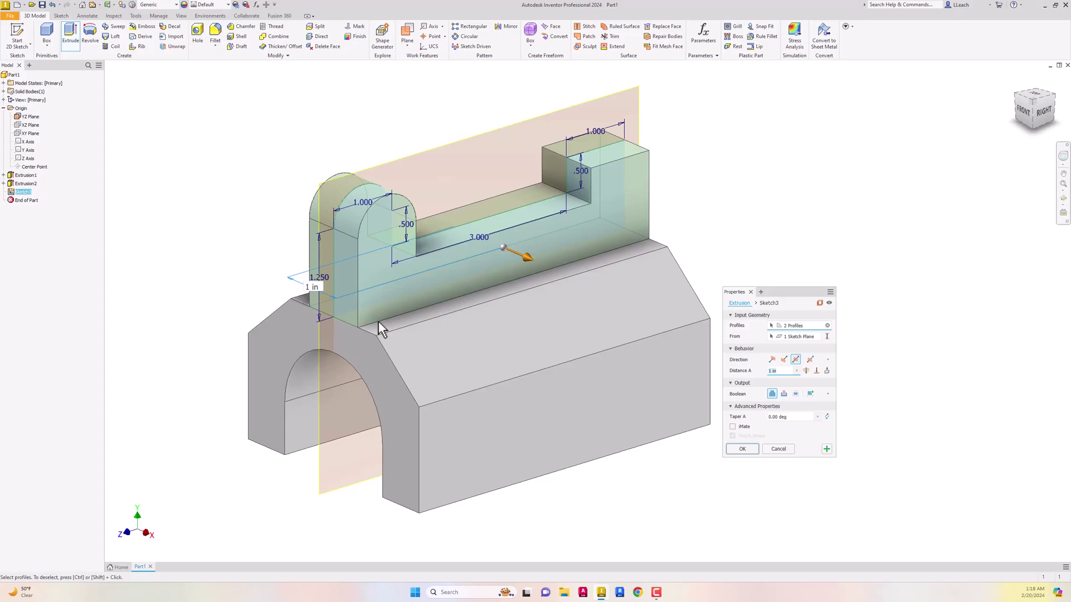
pyautogui.write('1.75')
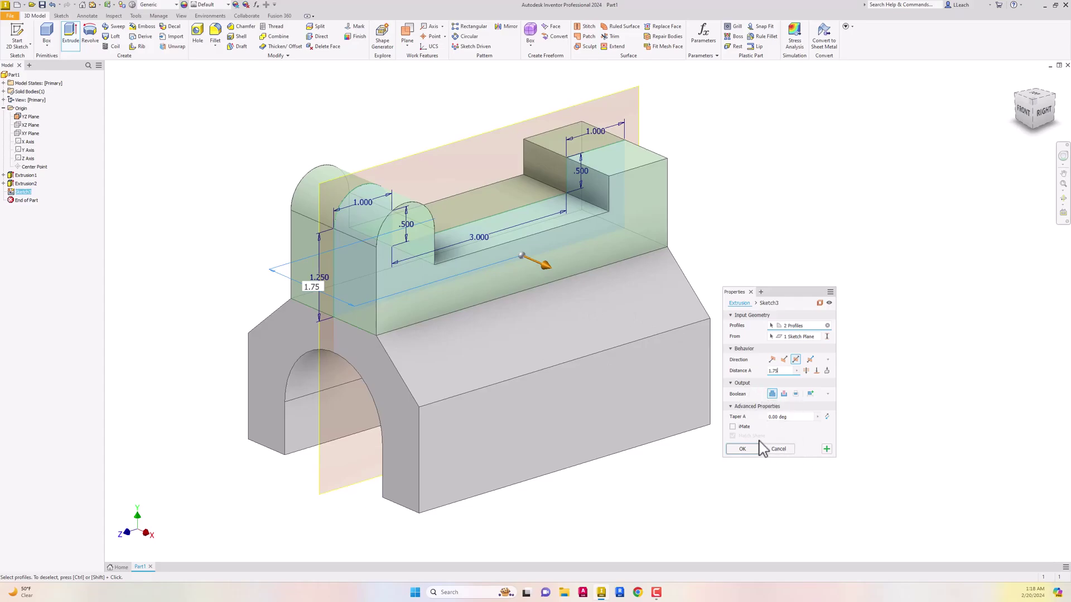
pyautogui.click(742, 449)
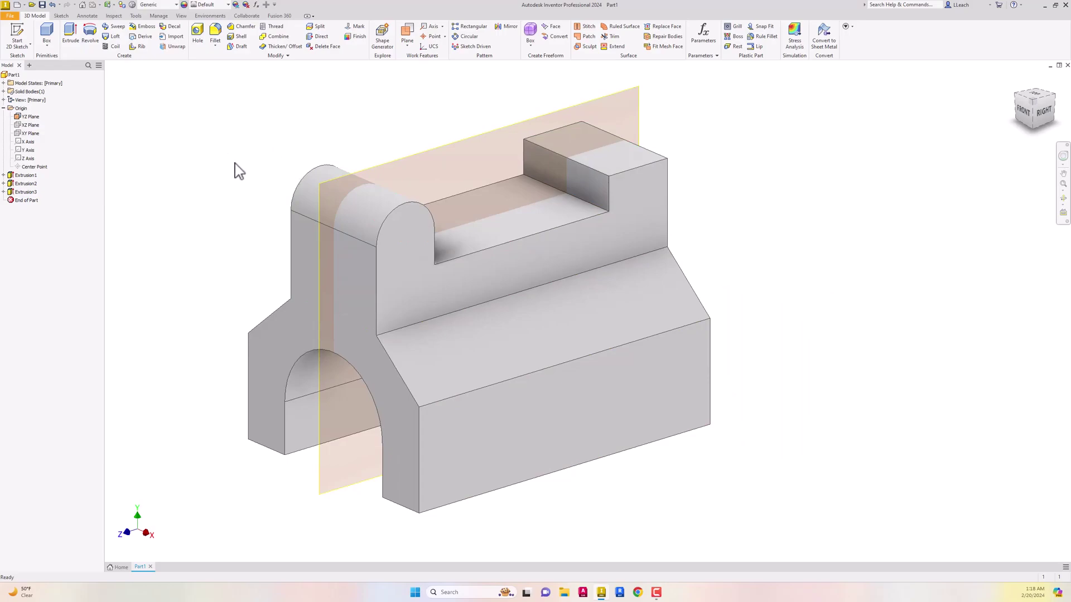
# On the upper body's front face, sketch a .500 circle at the lug arc's centre, then finish Sketch4
pyautogui.click(17, 48)
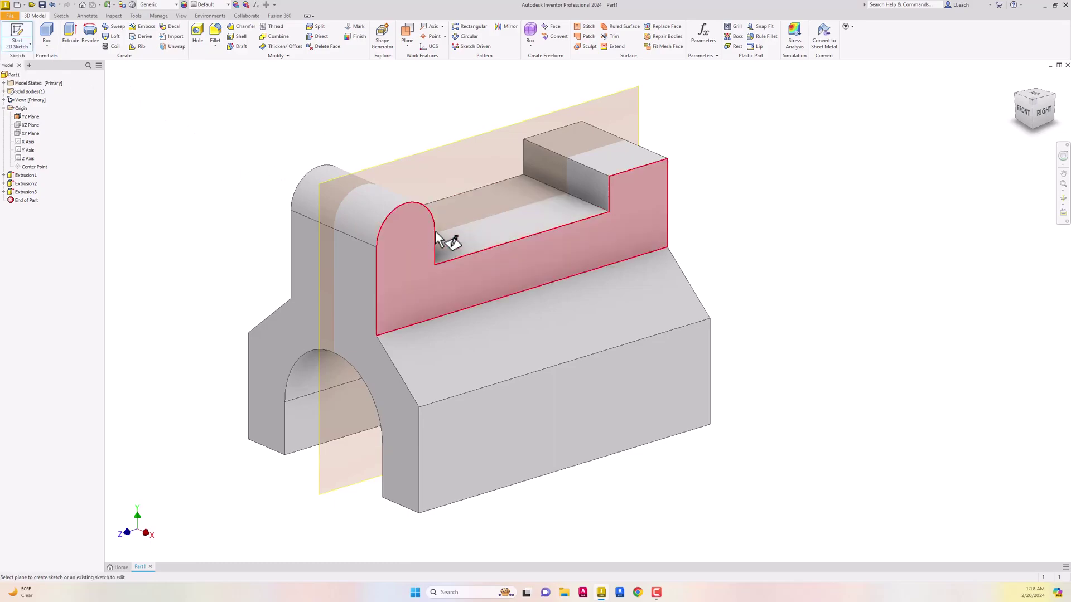
pyautogui.click(416, 232)
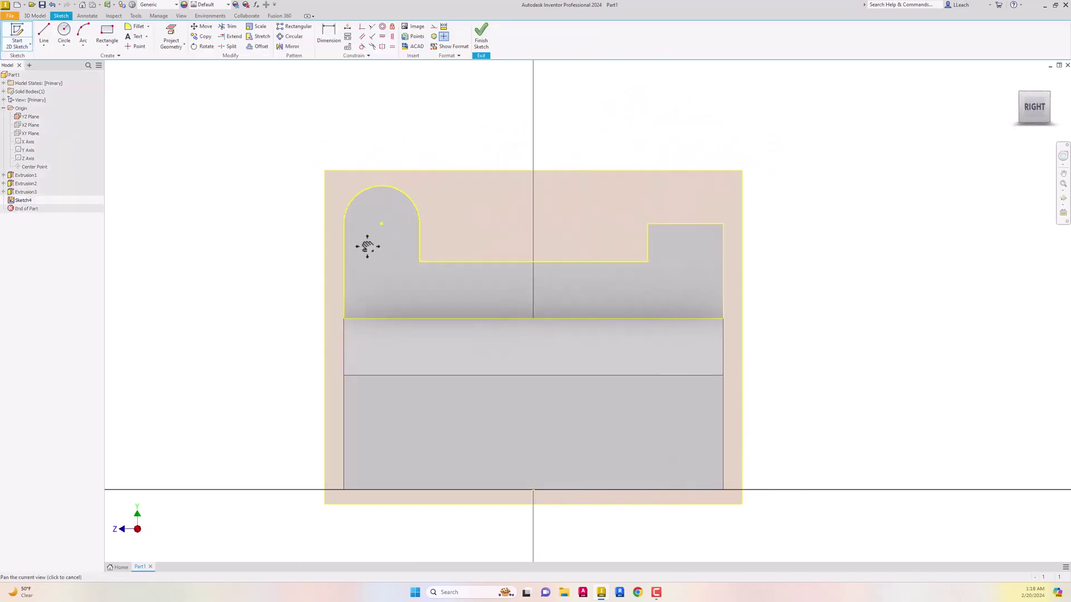
pyautogui.click(64, 45)
pyautogui.click(85, 69)
pyautogui.click(381, 224)
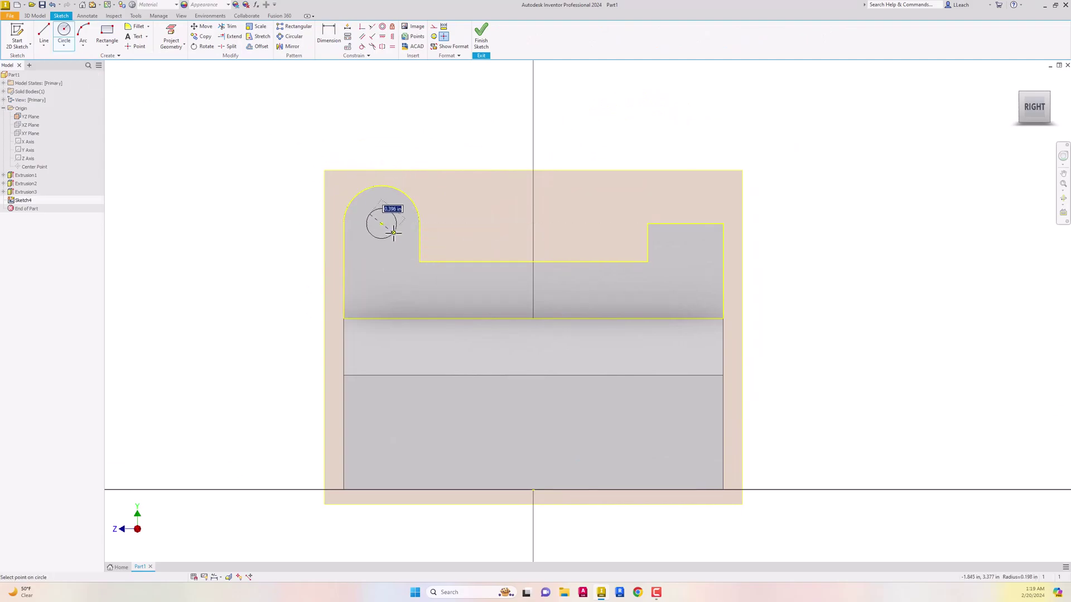
pyautogui.write('.5')
pyautogui.press('Return')
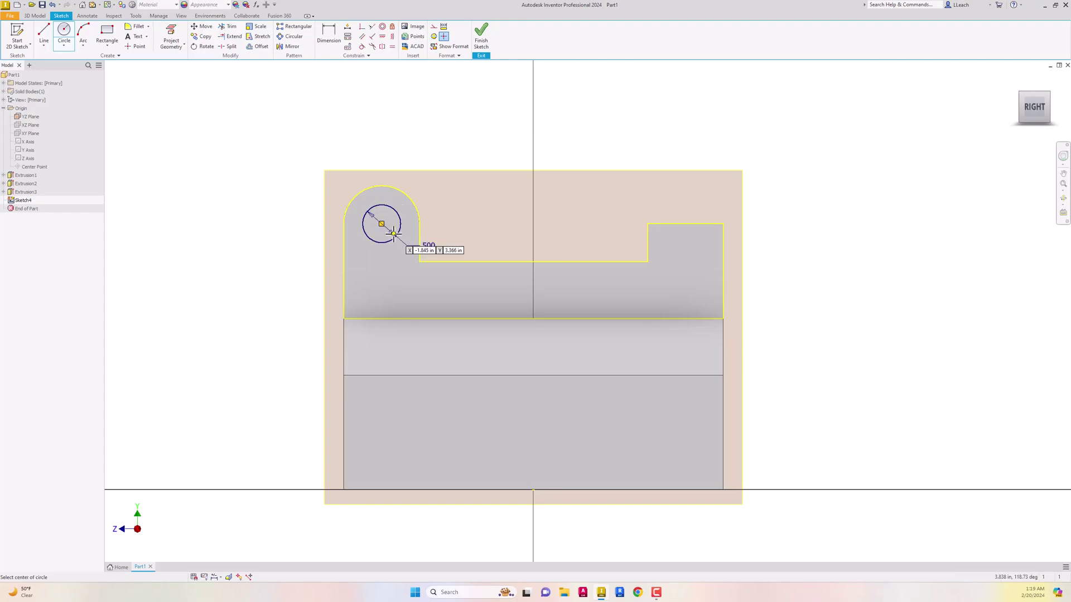
pyautogui.press('Escape')
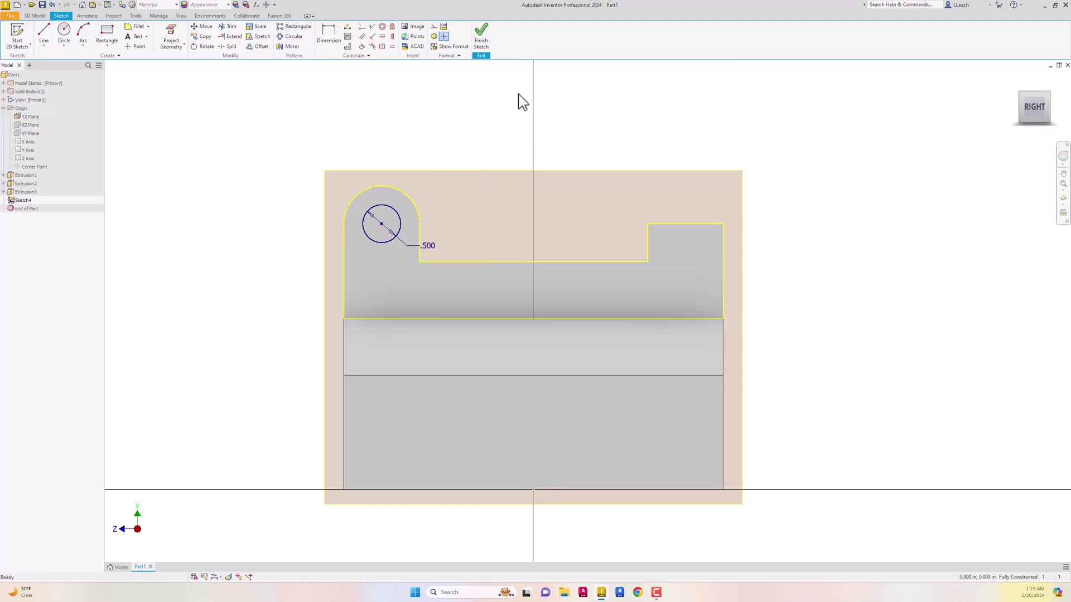
pyautogui.click(483, 48)
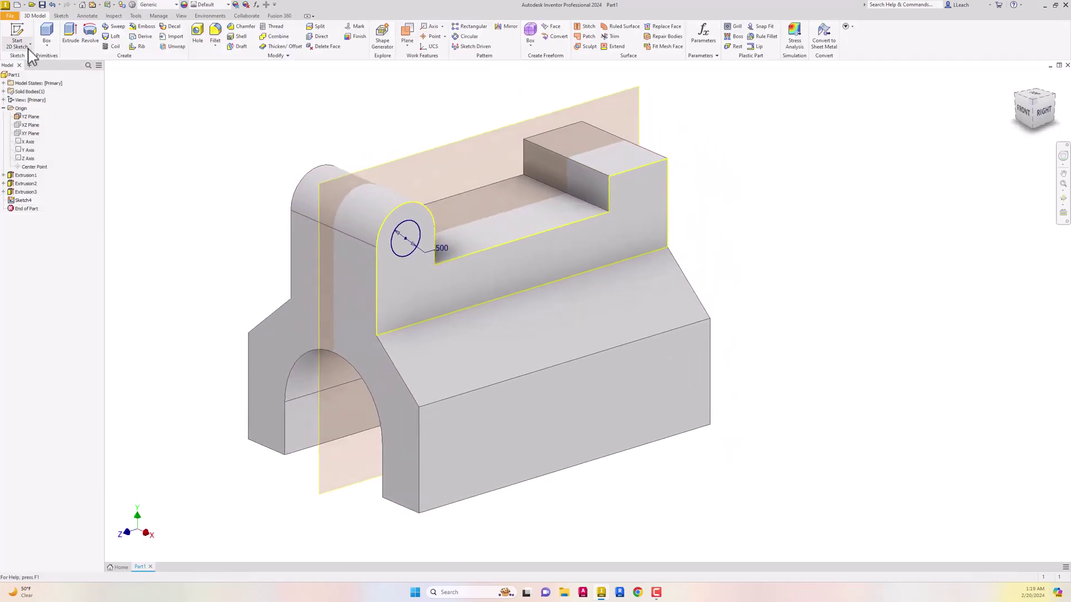
# Extrude the .500 circle as a cut to bore the pin hole through the lug
pyautogui.click(70, 39)
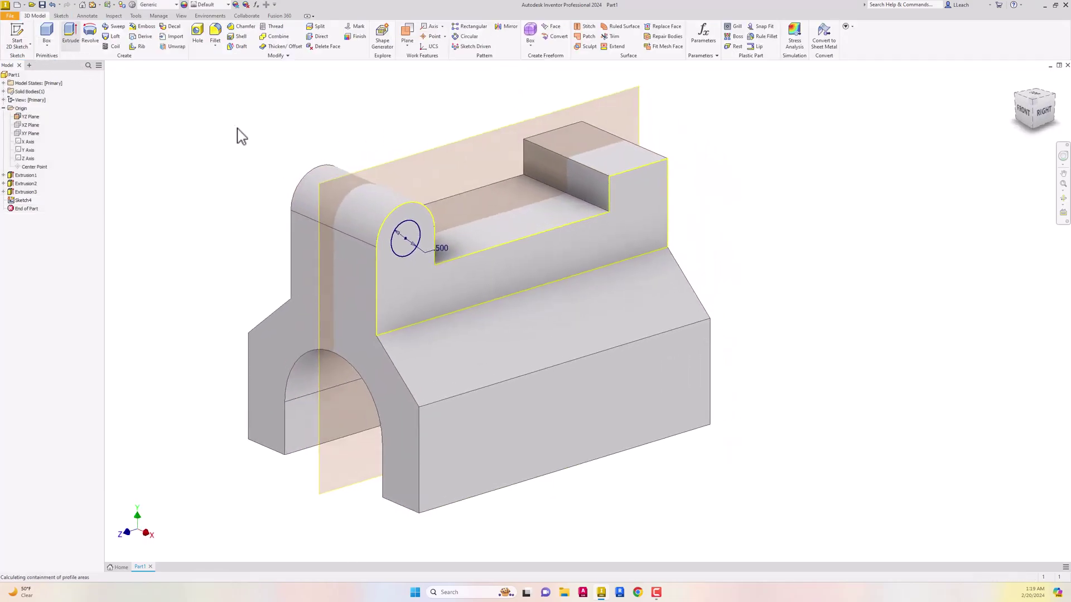
pyautogui.click(402, 245)
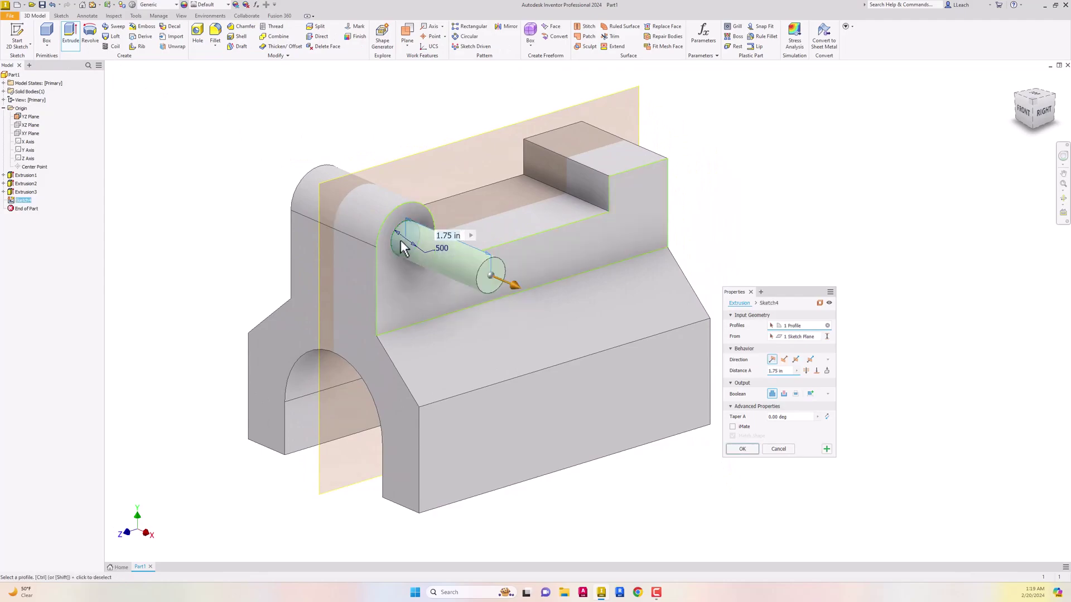
pyautogui.click(784, 394)
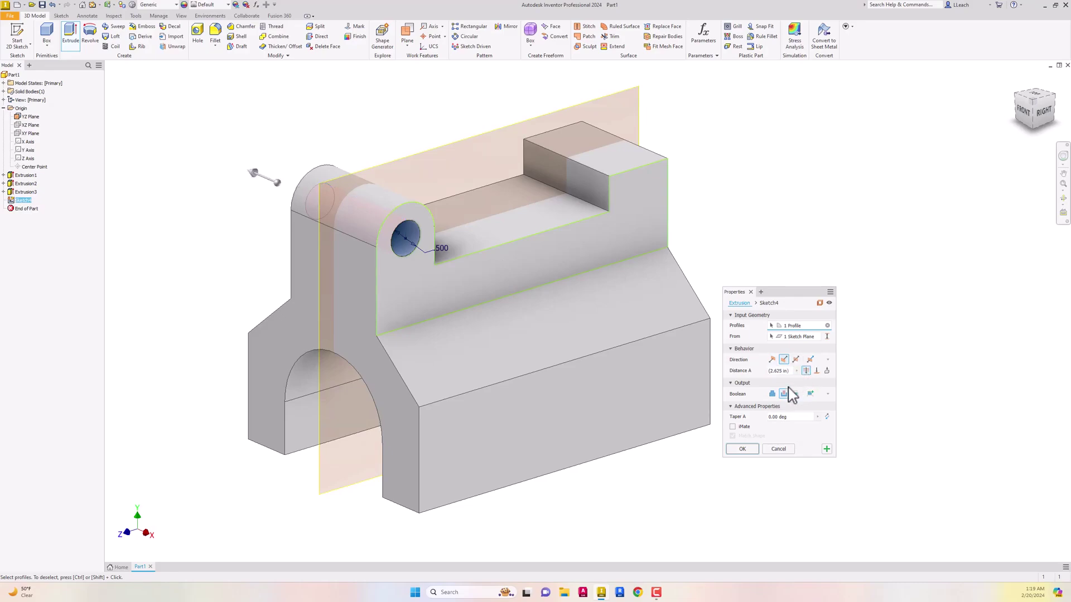
pyautogui.click(747, 449)
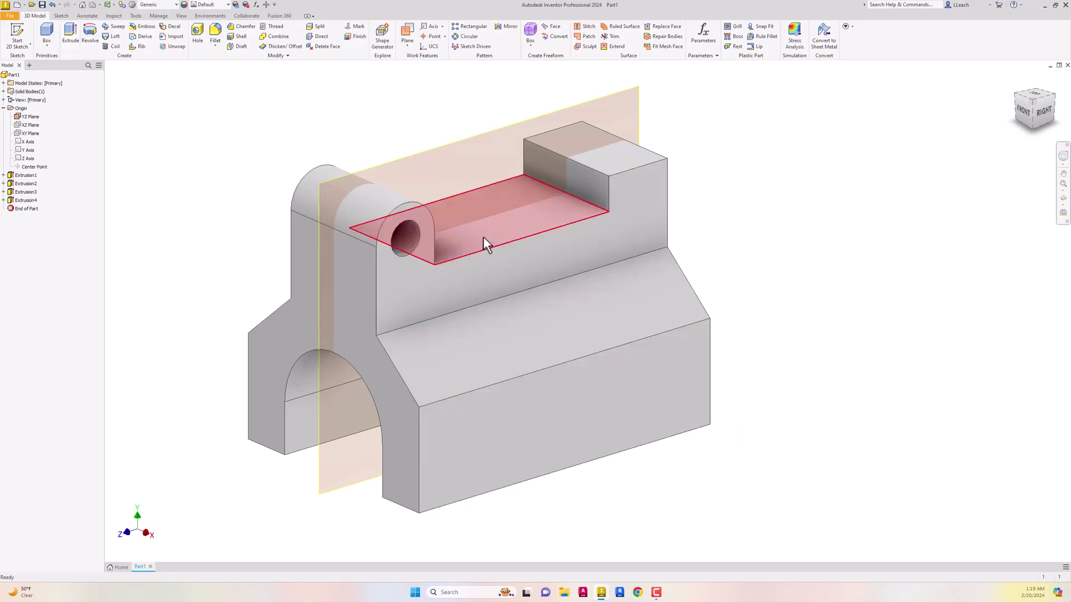
# Turn off the YZ work plane's visibility in the browser and start a new 2D sketch
pyautogui.moveTo(483, 236)
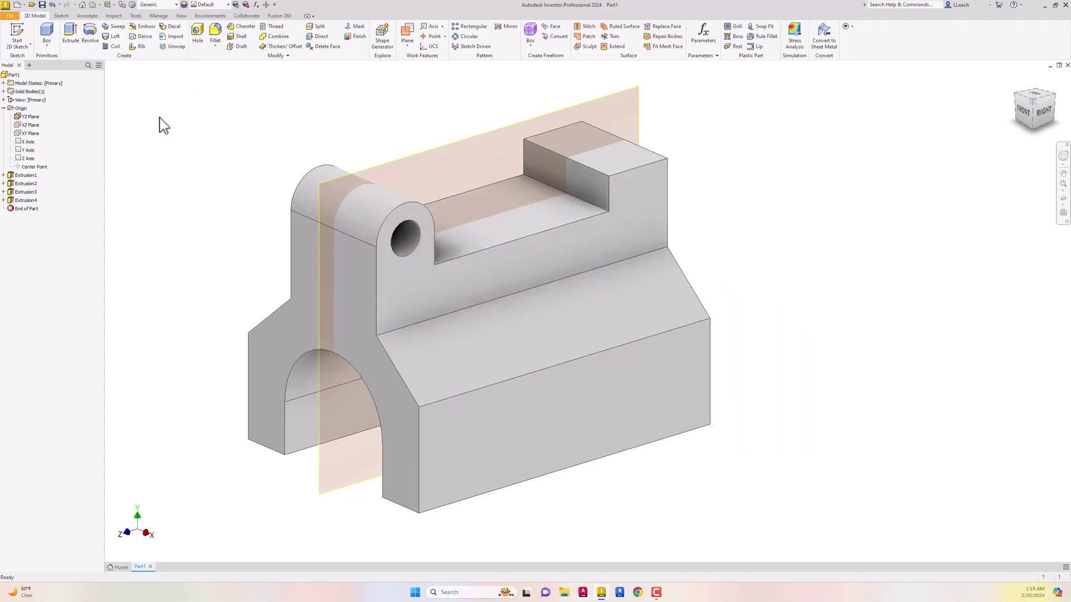
pyautogui.click(34, 119)
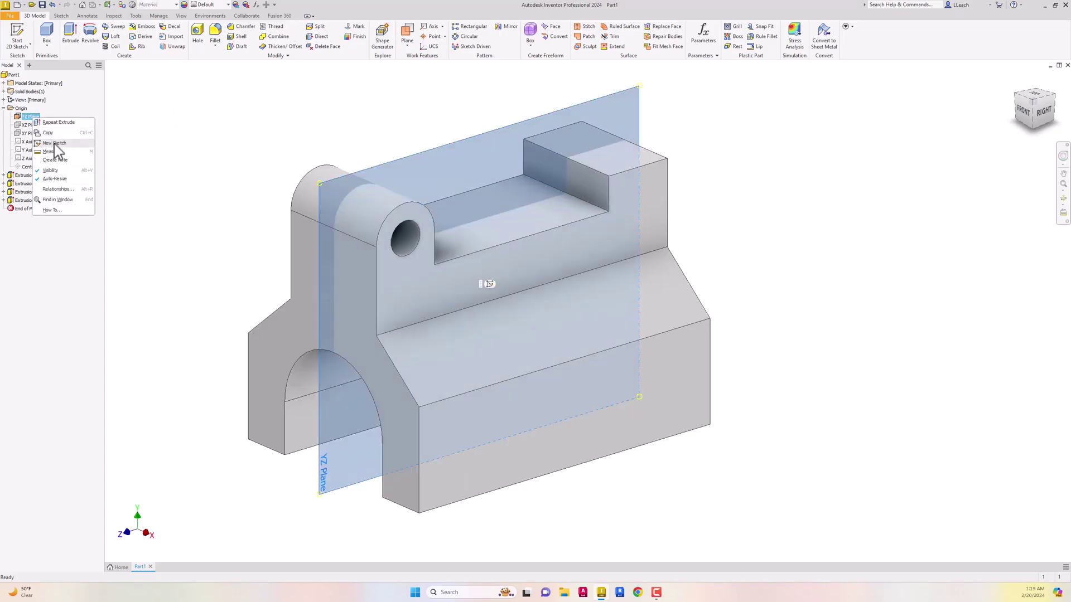
pyautogui.press('Escape')
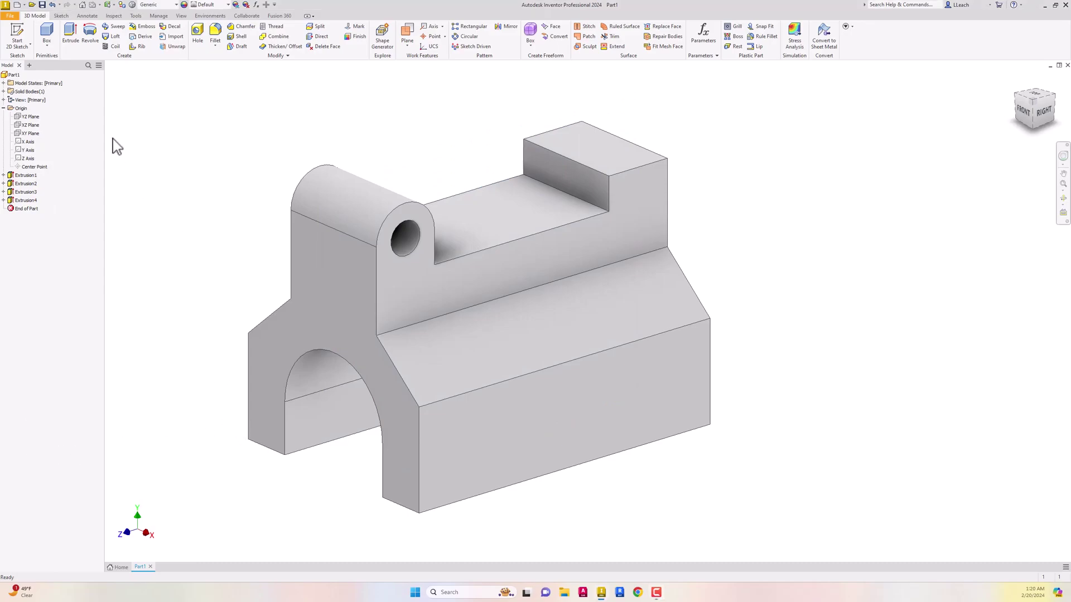
pyautogui.click(21, 48)
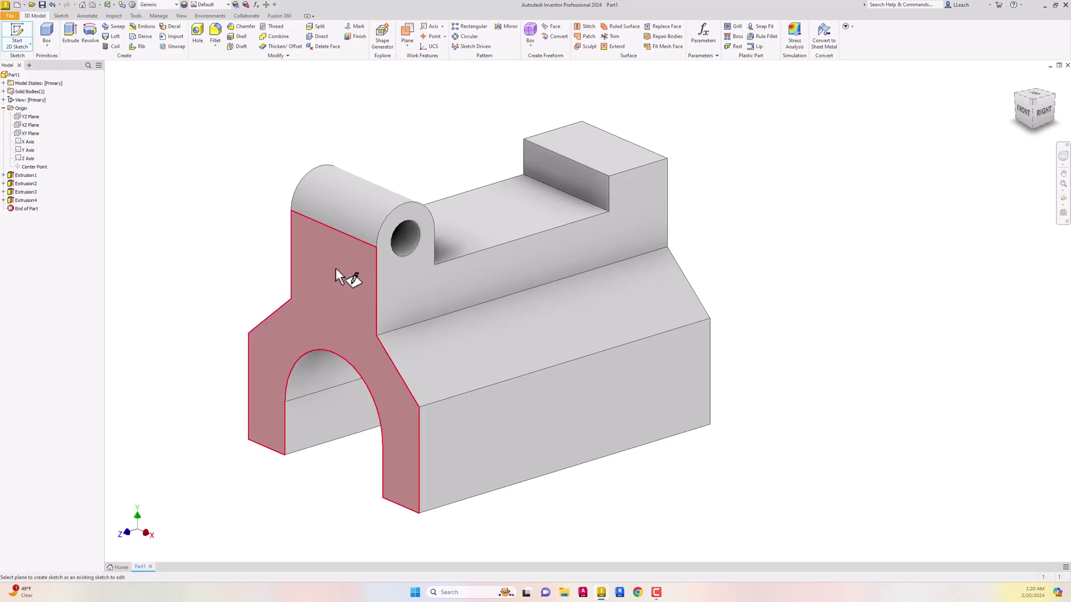
# On the front arched face, draw a two-point rectangle from above the part down across the fork's neck
pyautogui.click(352, 276)
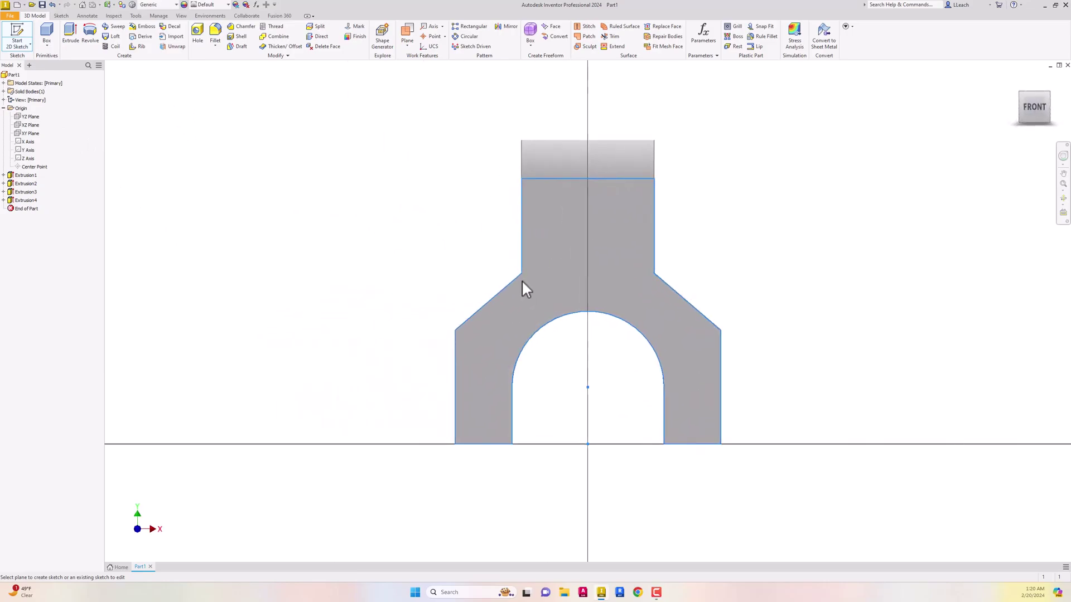
pyautogui.scroll(3, 386, 305)
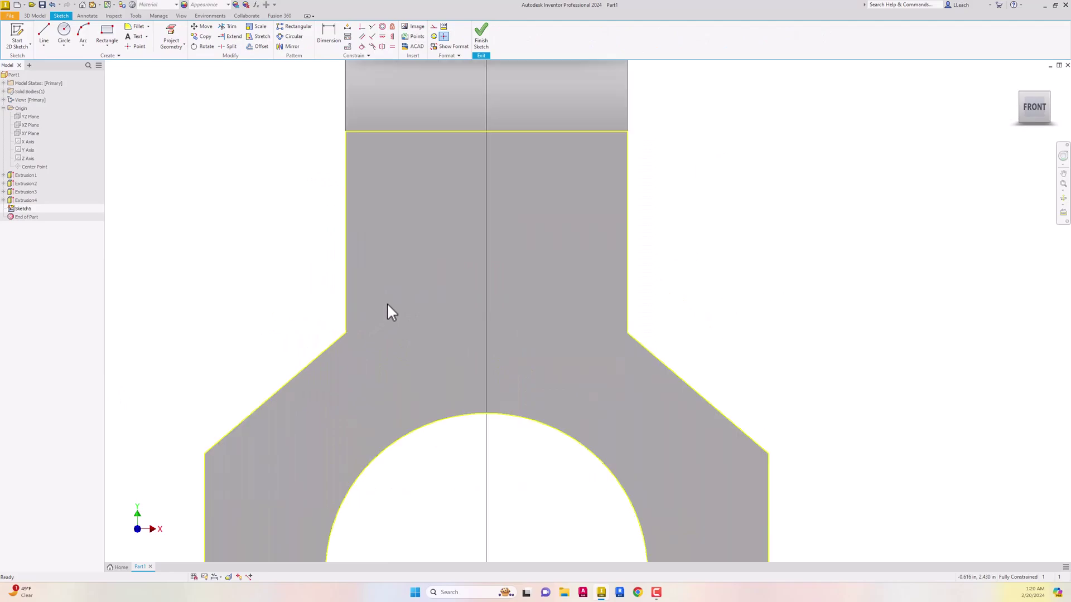
pyautogui.scroll(-2, 388, 306)
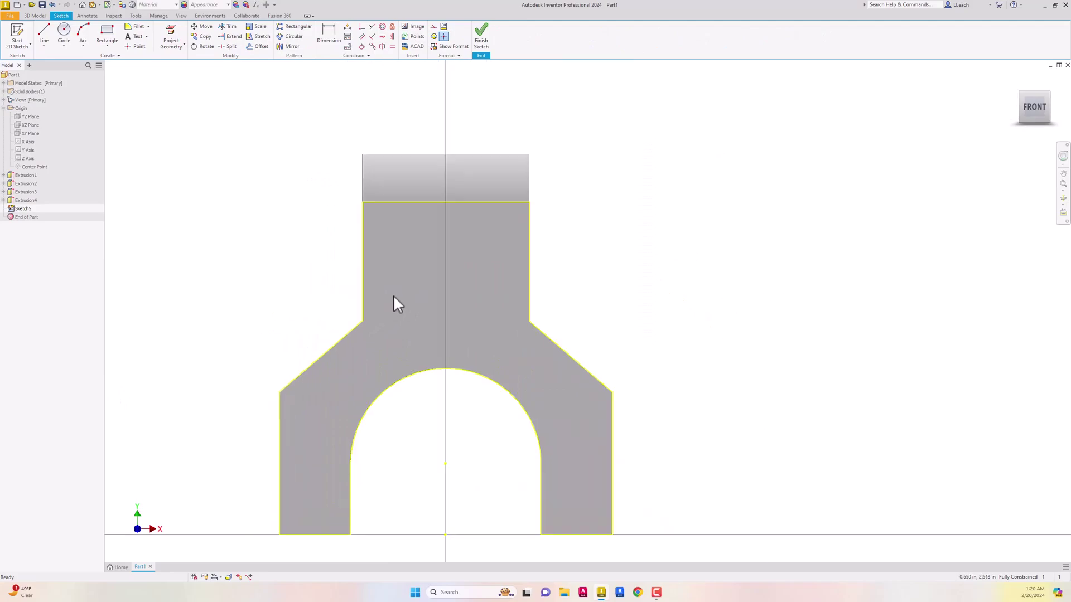
pyautogui.click(107, 46)
pyautogui.click(119, 61)
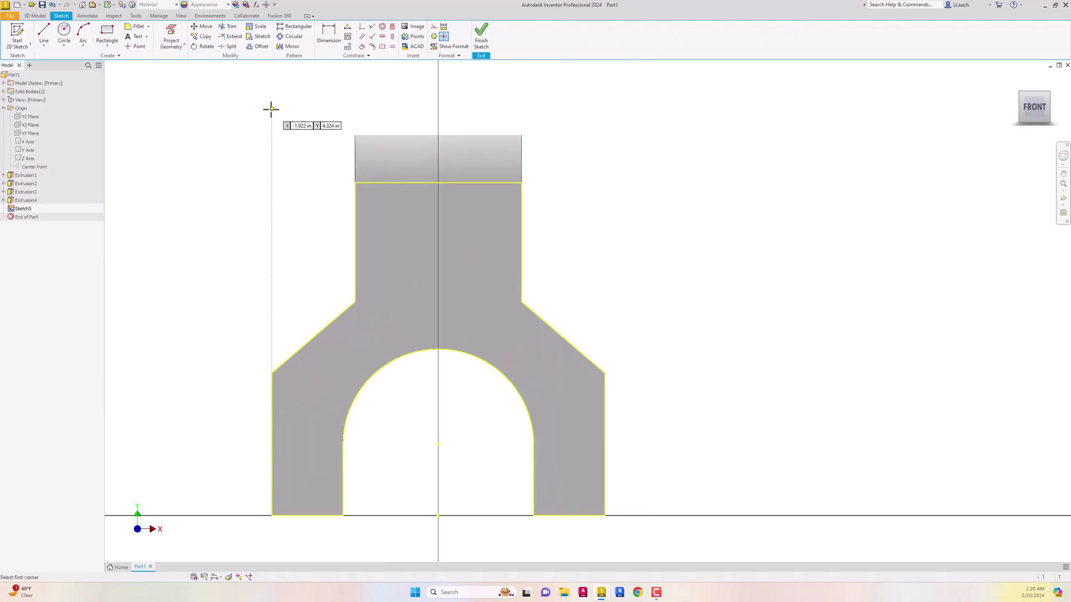
pyautogui.click(392, 97)
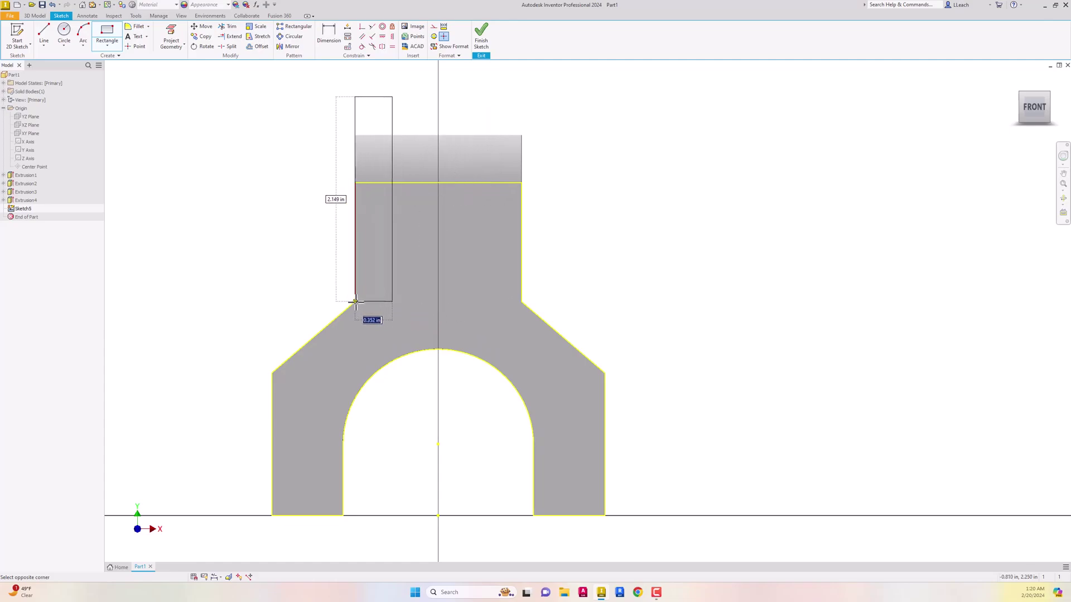
pyautogui.click(478, 302)
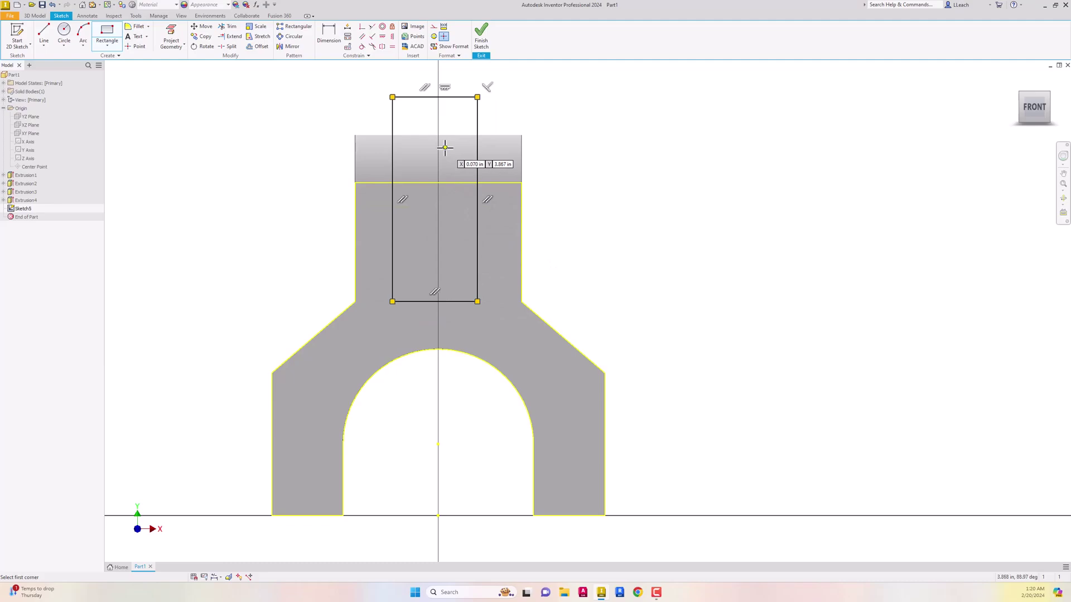
pyautogui.moveTo(460, 79); pyautogui.dragTo(461, 101, button='middle')
pyautogui.press('Escape')
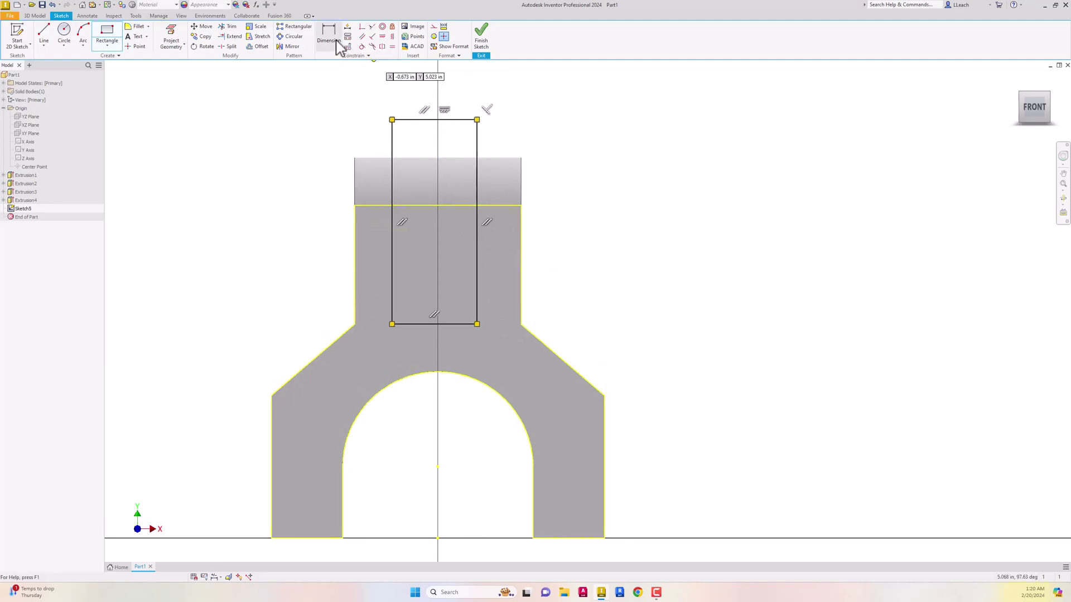
pyautogui.click(336, 42)
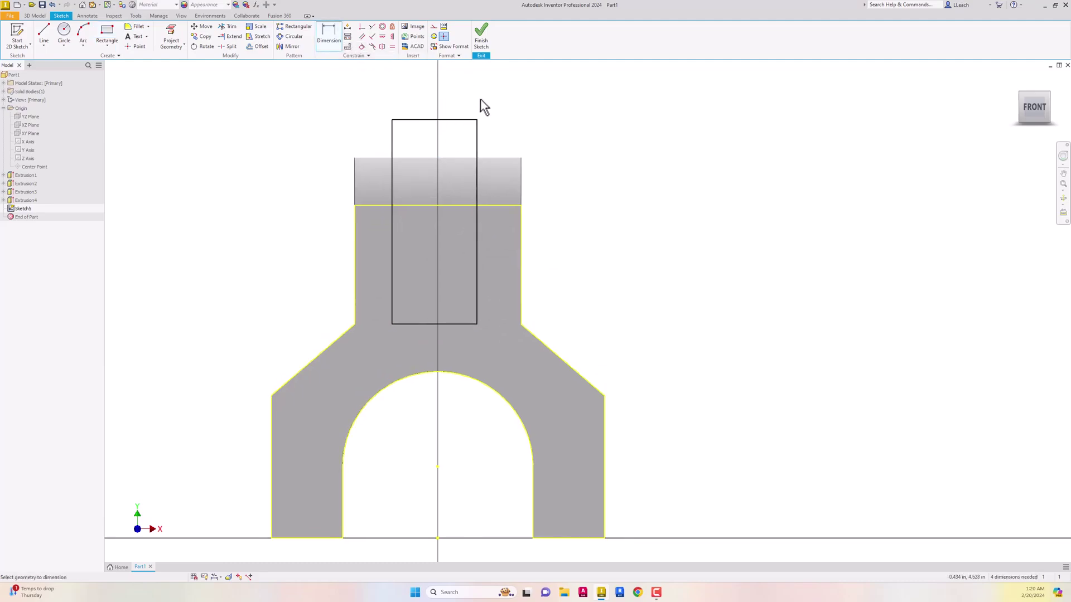
# Dimension the slot rectangle's top edge to a .750 width
pyautogui.click(466, 120)
pyautogui.click(460, 95)
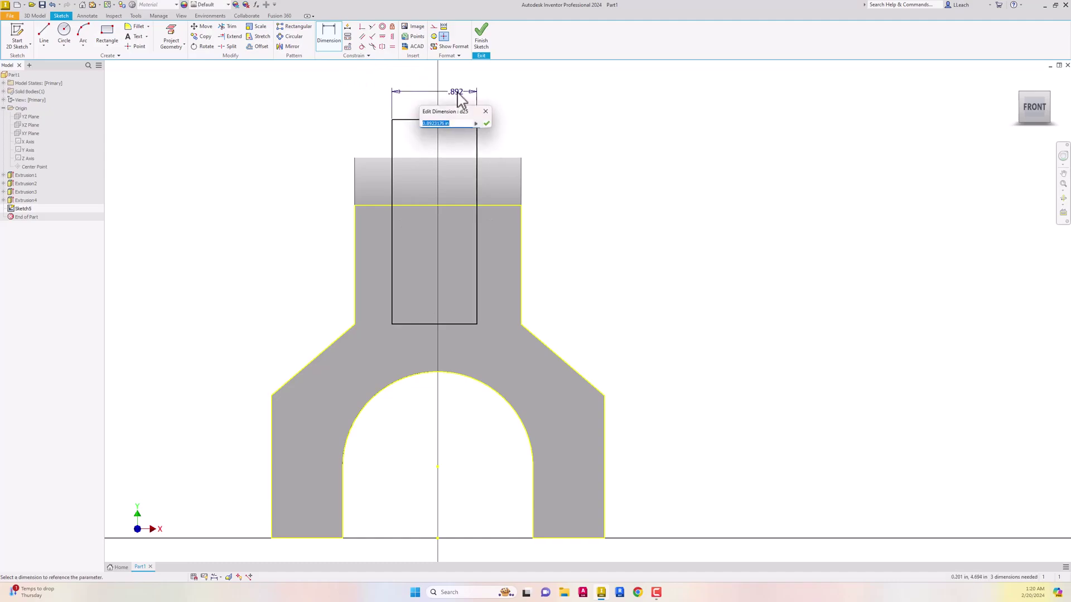
pyautogui.press('Return')
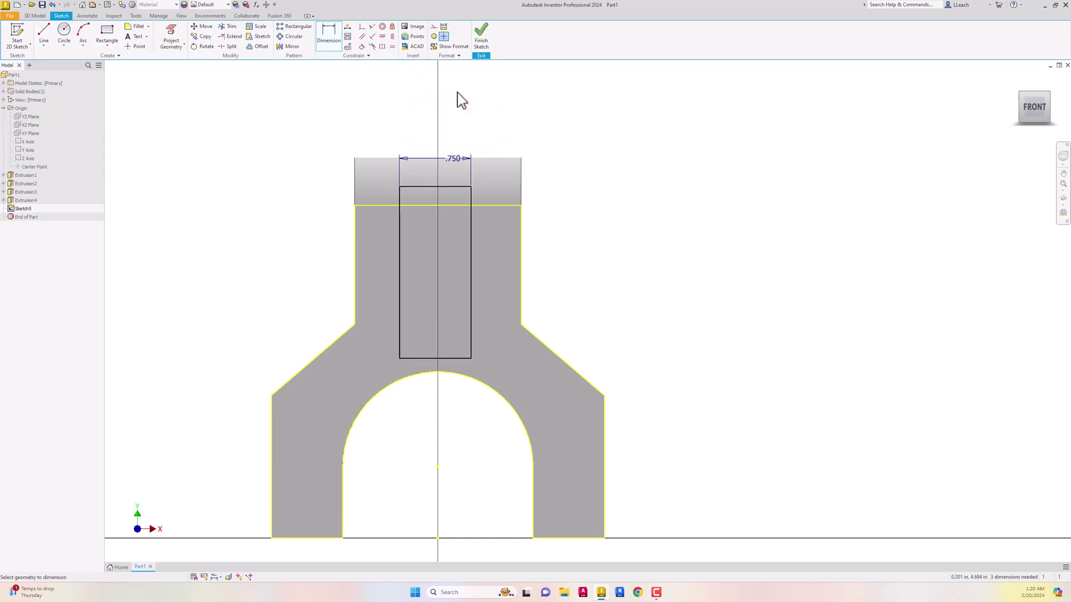
pyautogui.press('Escape')
# Stretch the rectangle's top edge above the part and raise its bottom edge toward the neck
pyautogui.moveTo(427, 186); pyautogui.dragTo(431, 114)
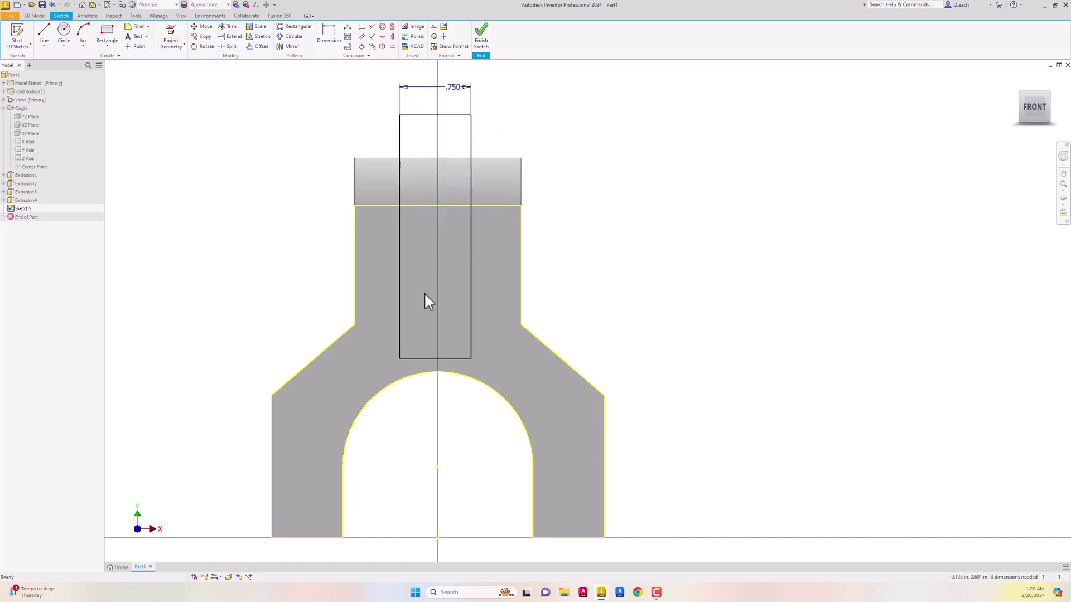
pyautogui.click(382, 37)
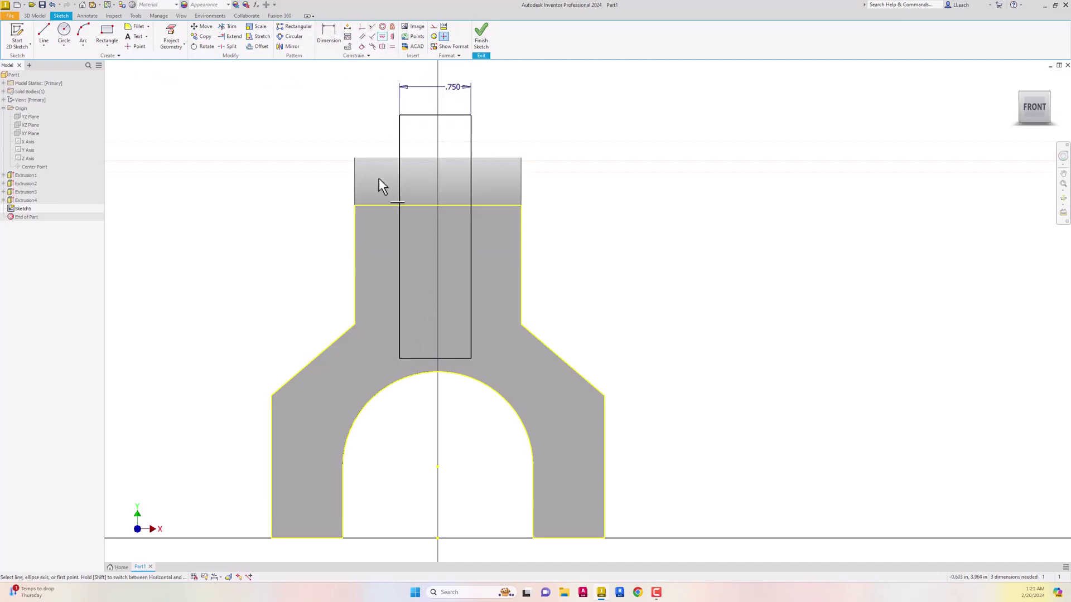
pyautogui.click(357, 325)
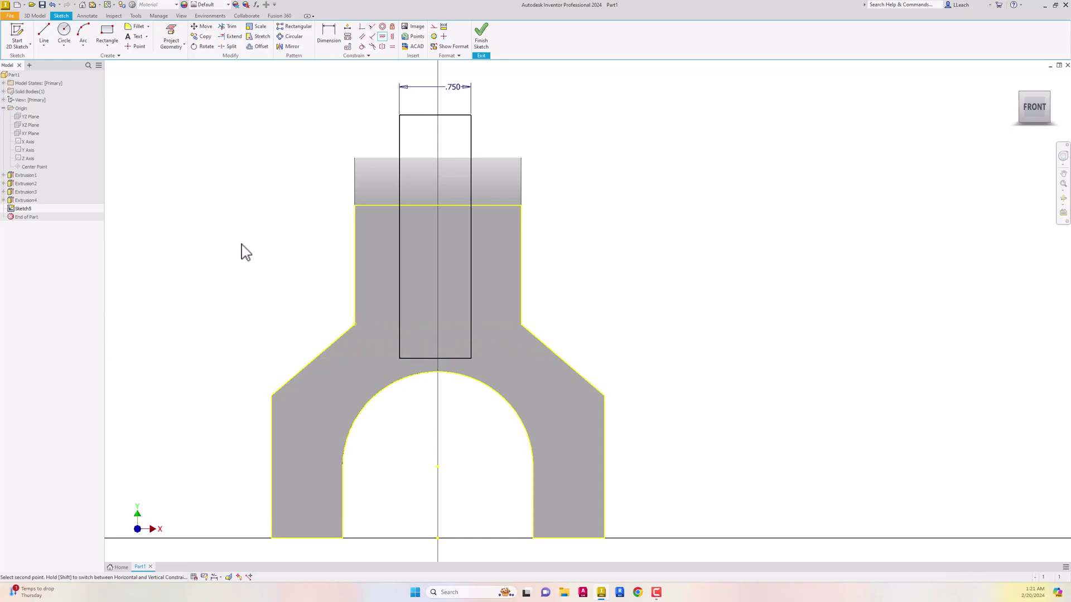
pyautogui.press('Escape')
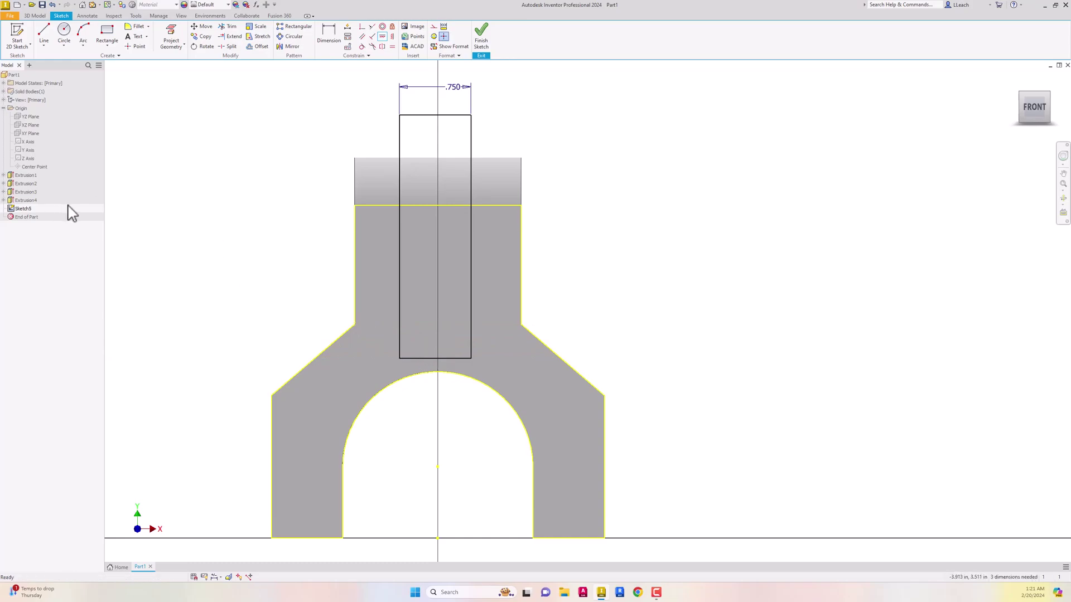
pyautogui.moveTo(423, 362); pyautogui.dragTo(434, 313)
# Dimension the rectangle's bottom edge to the body's shoulder corner with a 0 offset
pyautogui.click(400, 314)
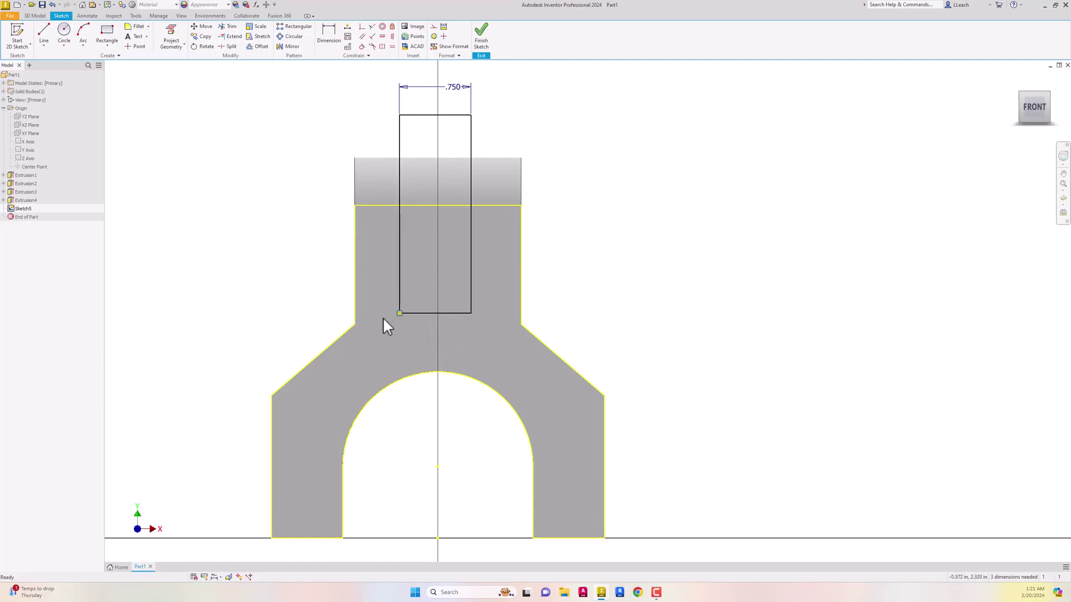
pyautogui.click(329, 35)
pyautogui.click(409, 313)
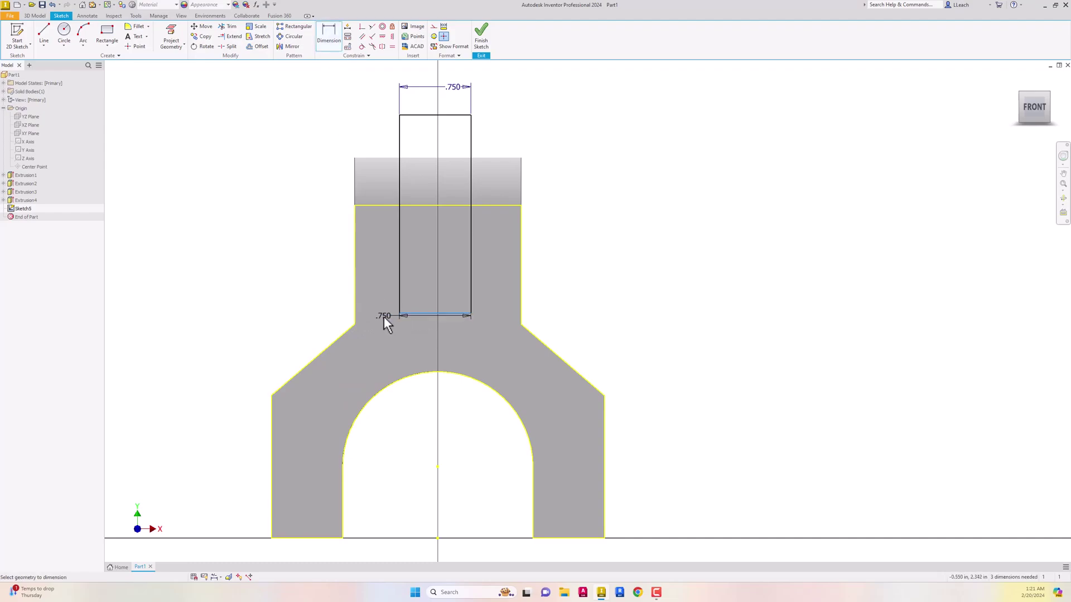
pyautogui.click(355, 324)
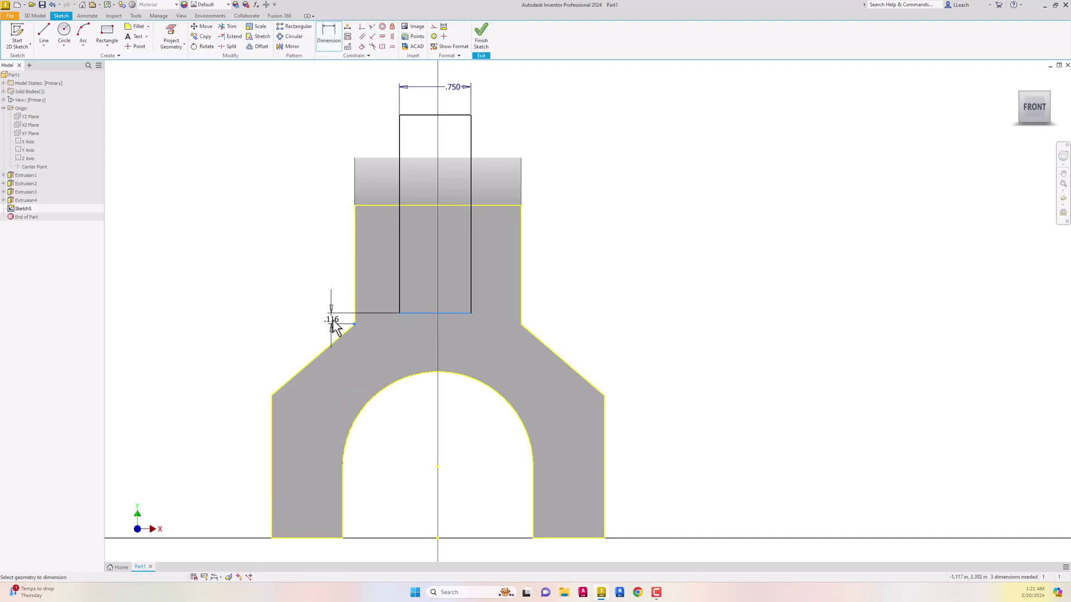
pyautogui.click(333, 322)
pyautogui.write('0')
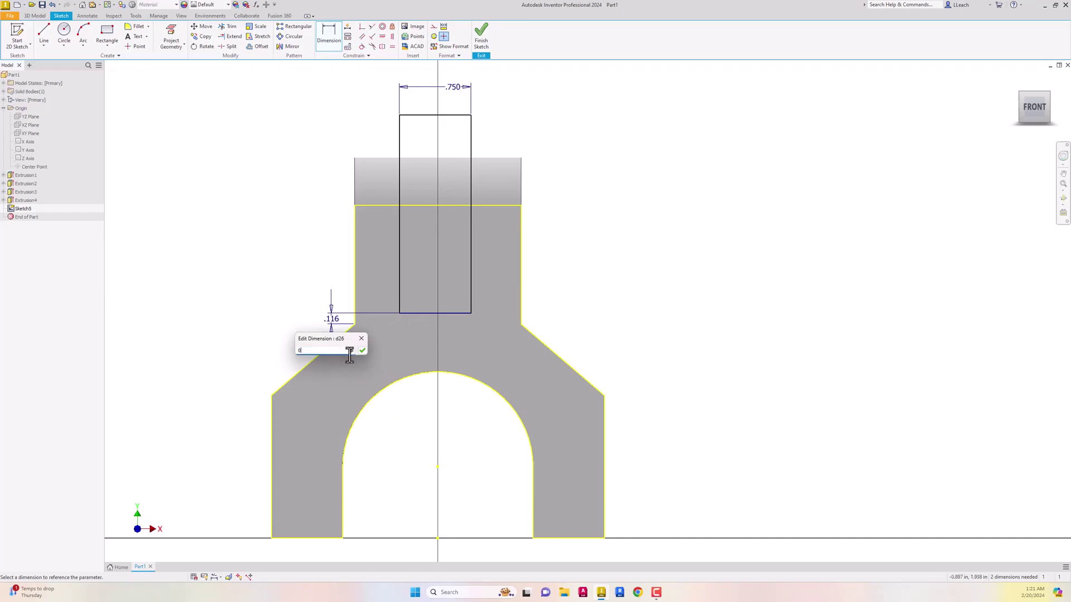
pyautogui.click(363, 351)
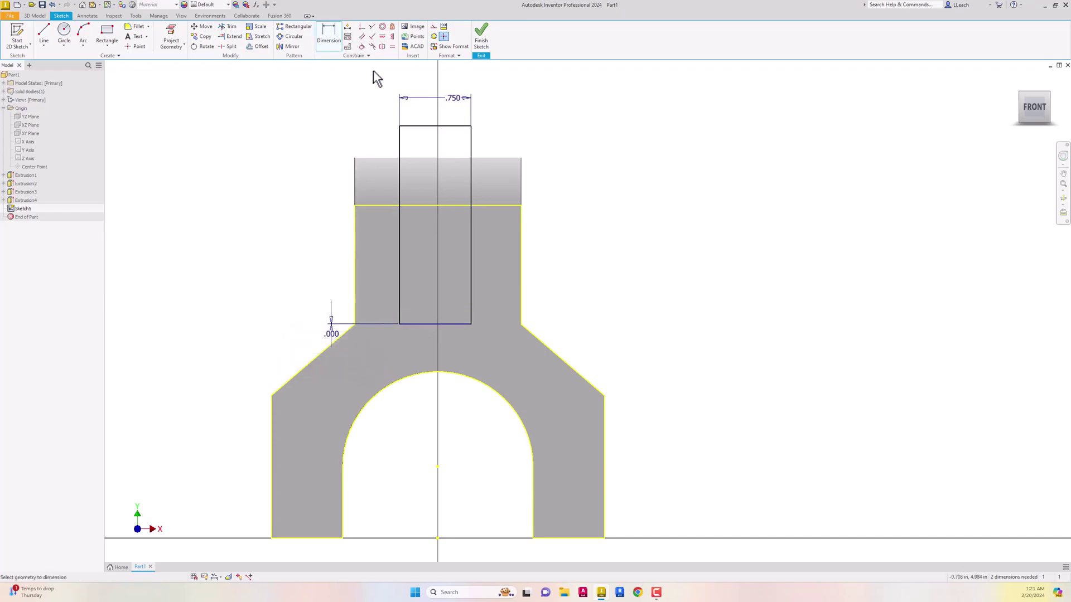
# Dimension the center point to the right edge as d25/2, giving .375
pyautogui.click(440, 539)
pyautogui.click(472, 319)
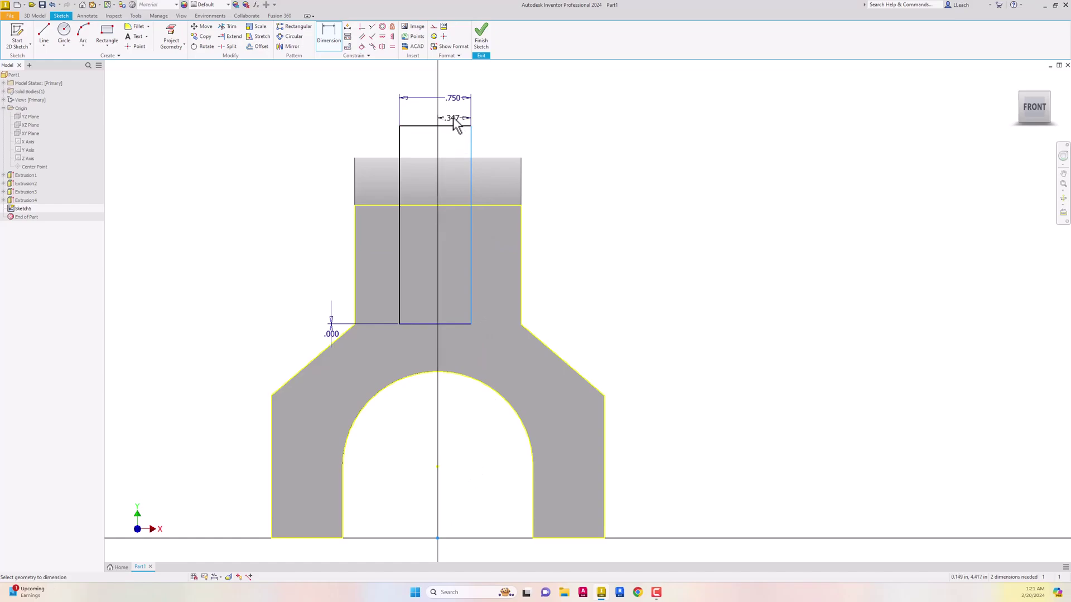
pyautogui.click(453, 118)
pyautogui.moveTo(437, 153); pyautogui.dragTo(259, 201)
pyautogui.click(460, 98)
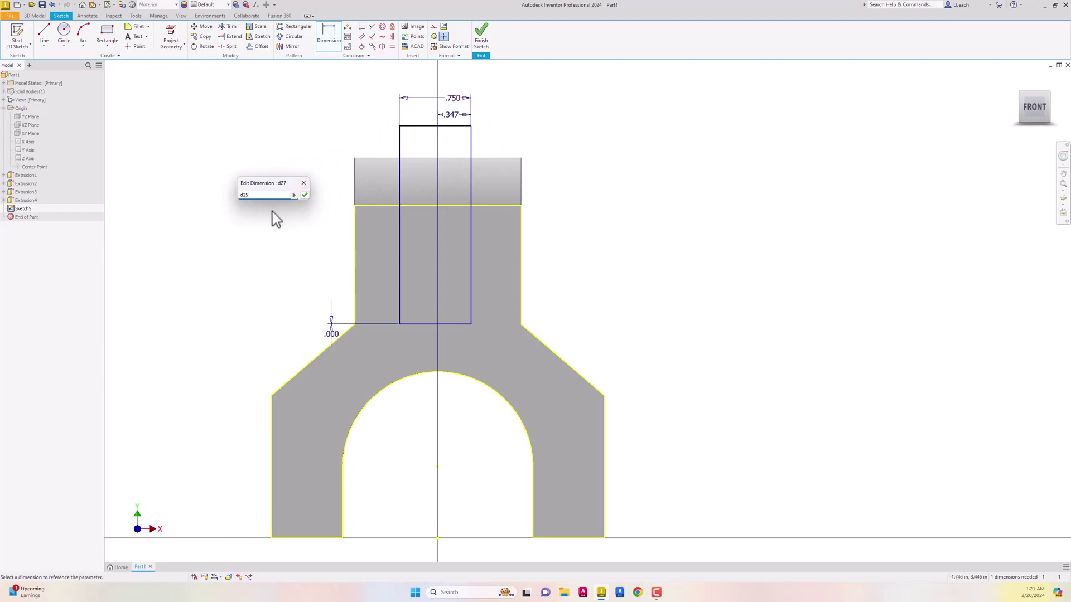
pyautogui.write('/2')
pyautogui.click(305, 194)
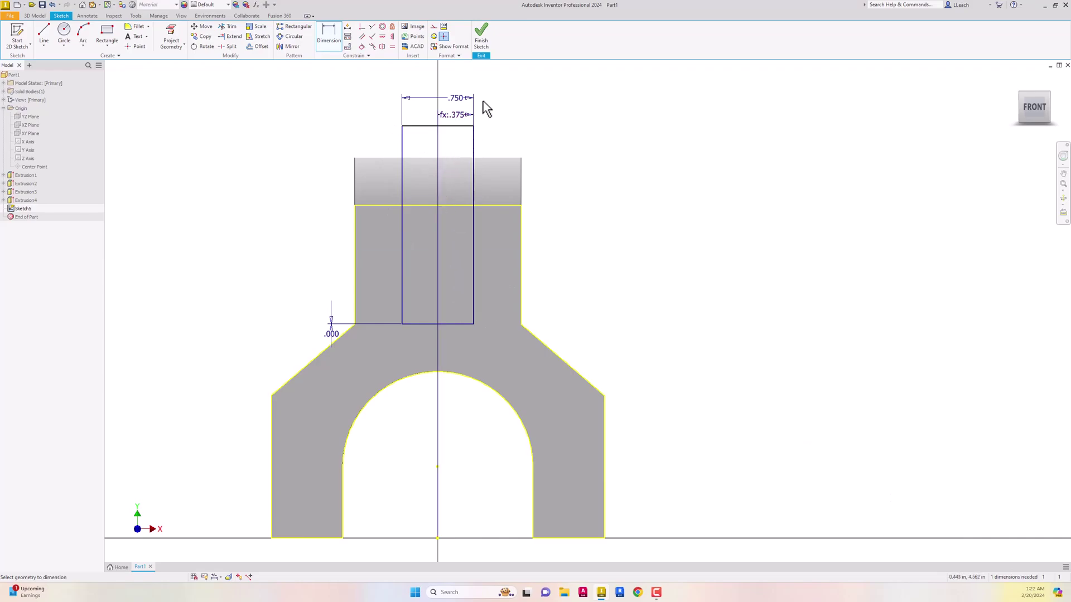
# Finish Sketch5 and extrude both rectangle profiles as a Through All cut, creating Extrusion5
pyautogui.click(481, 39)
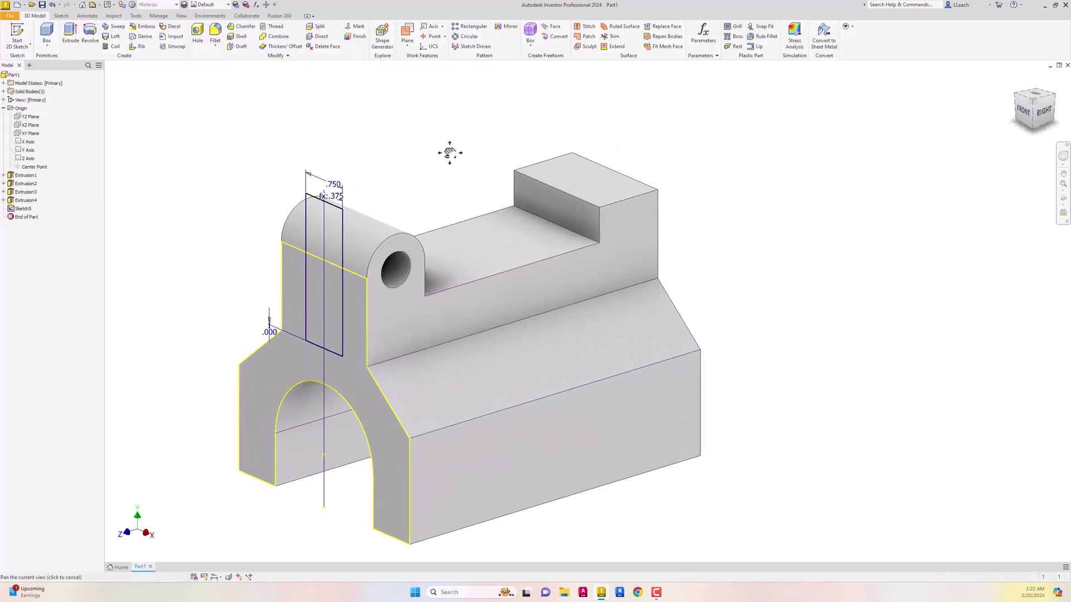
pyautogui.click(71, 37)
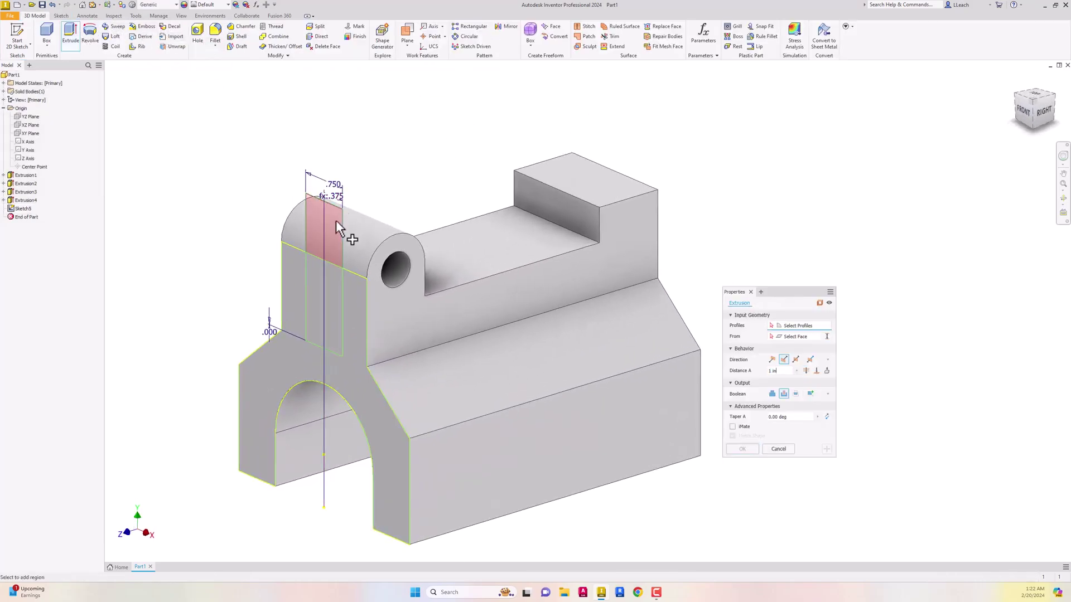
pyautogui.click(338, 279)
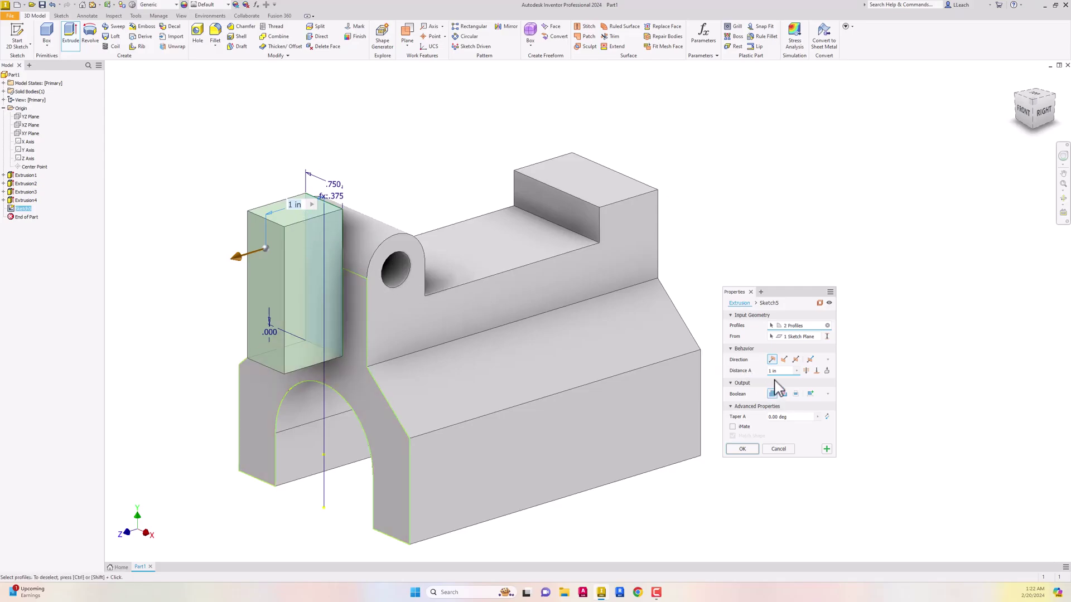
pyautogui.click(784, 360)
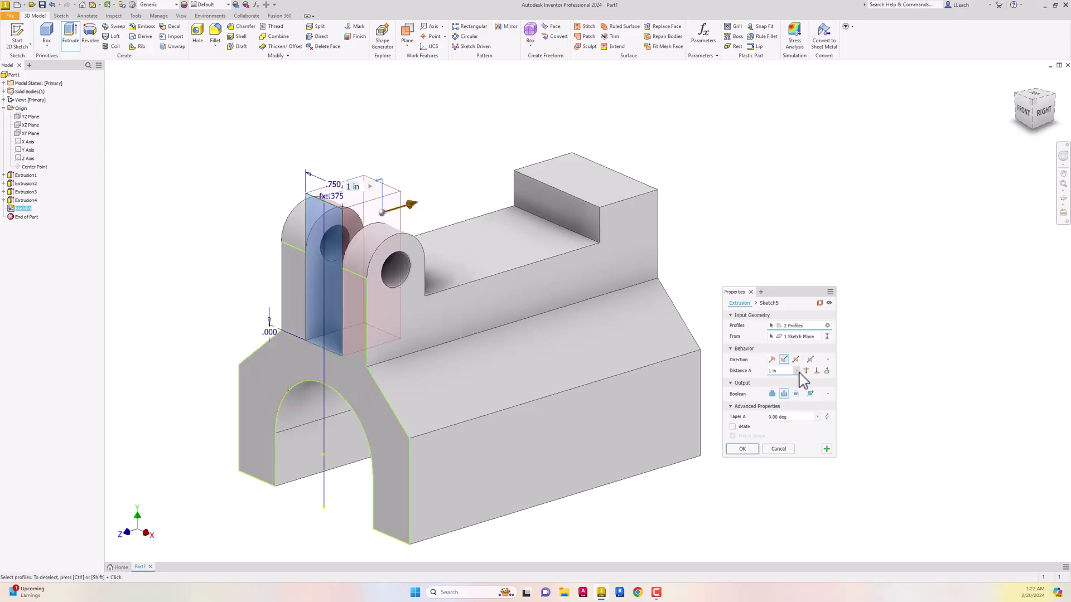
pyautogui.click(807, 371)
pyautogui.click(742, 449)
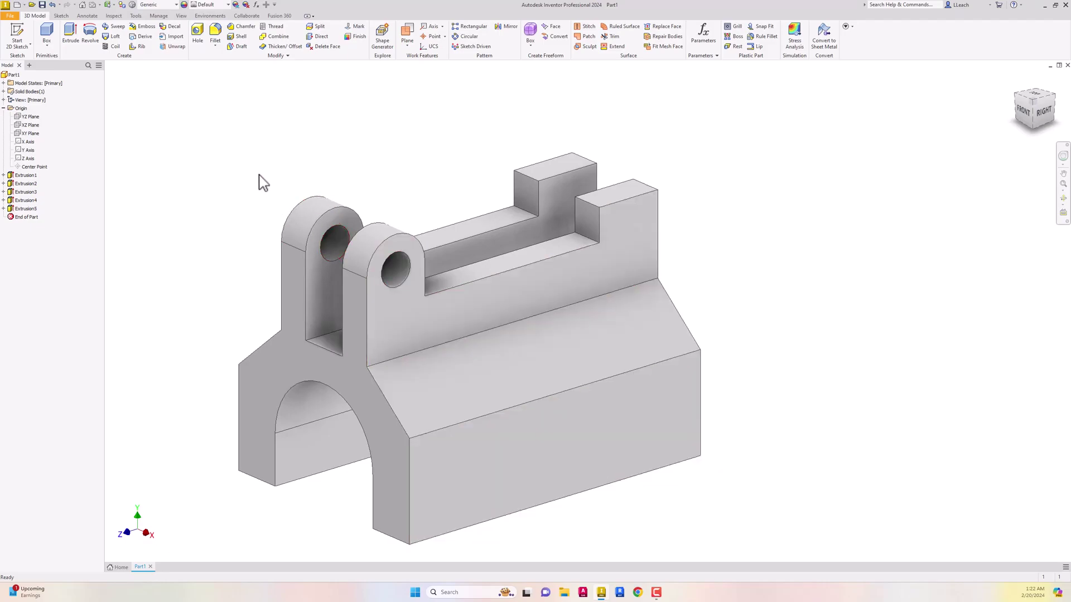
# Start a new 2D sketch on the part's long side face
pyautogui.click(30, 45)
pyautogui.click(31, 60)
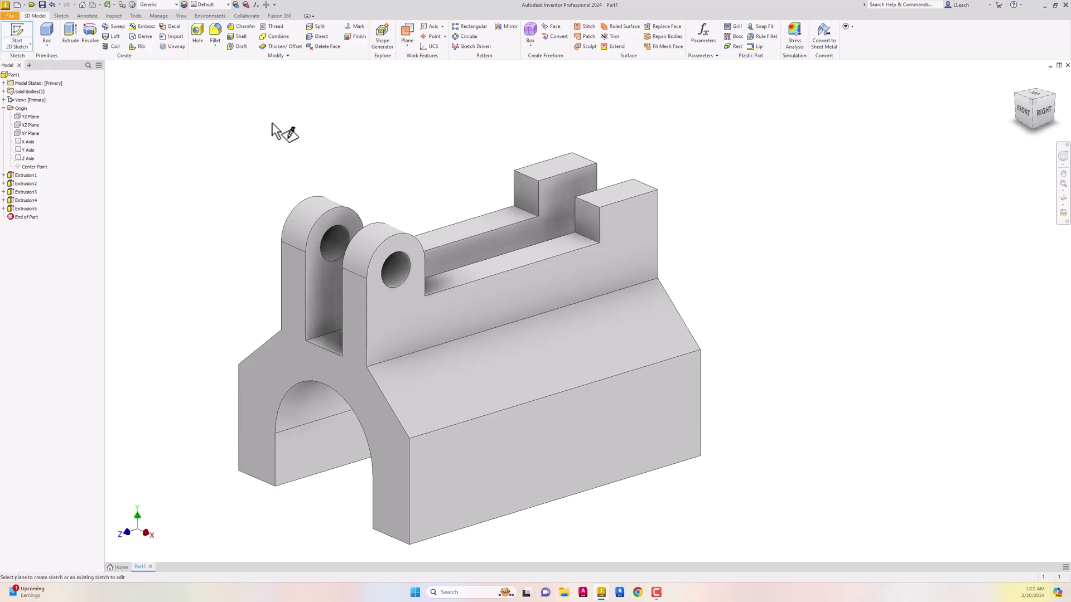
pyautogui.click(560, 441)
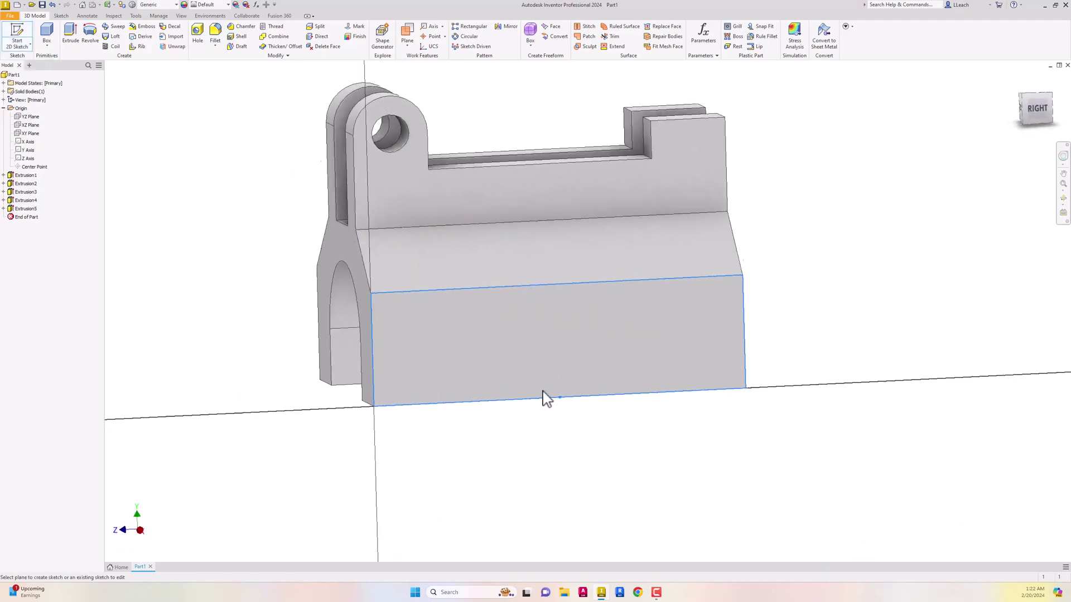
pyautogui.moveTo(457, 385); pyautogui.dragTo(442, 390, button='middle')
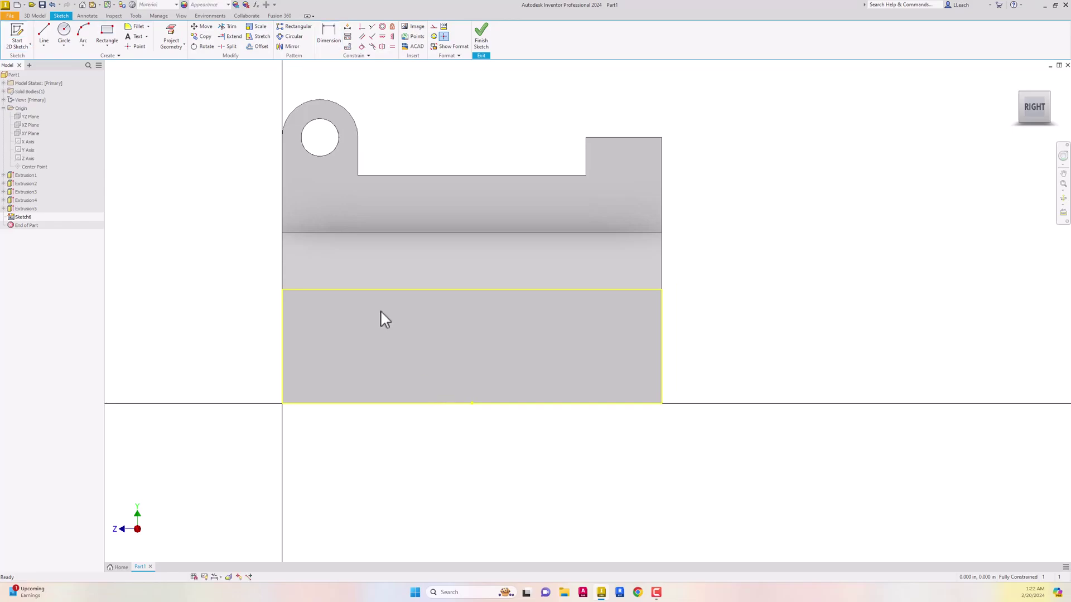
# Draw a two-point rectangle from below the base up to the upper body edge
pyautogui.click(107, 46)
pyautogui.click(125, 65)
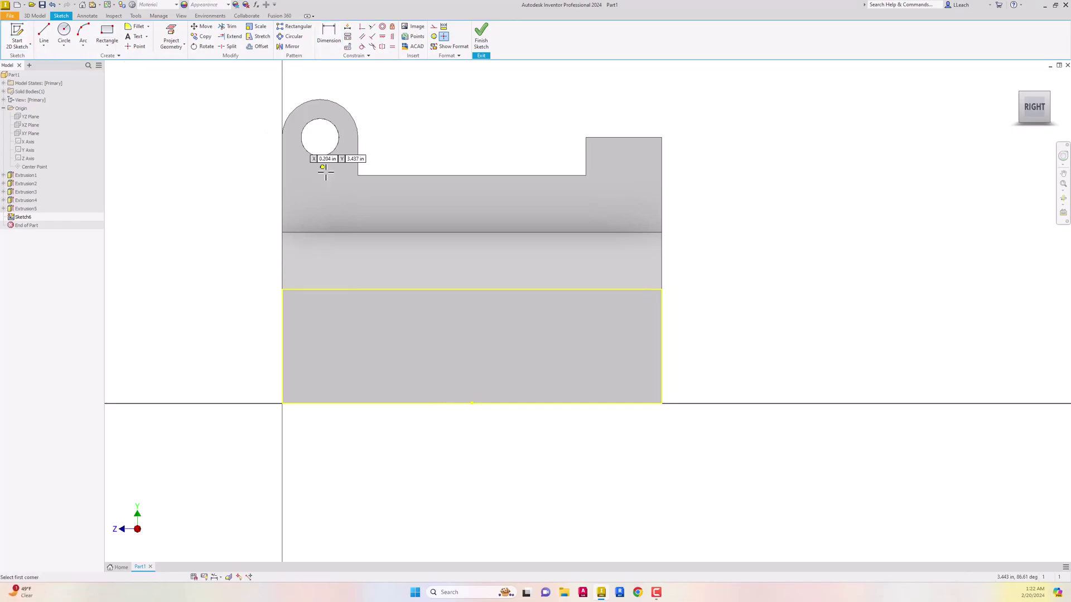
pyautogui.click(344, 452)
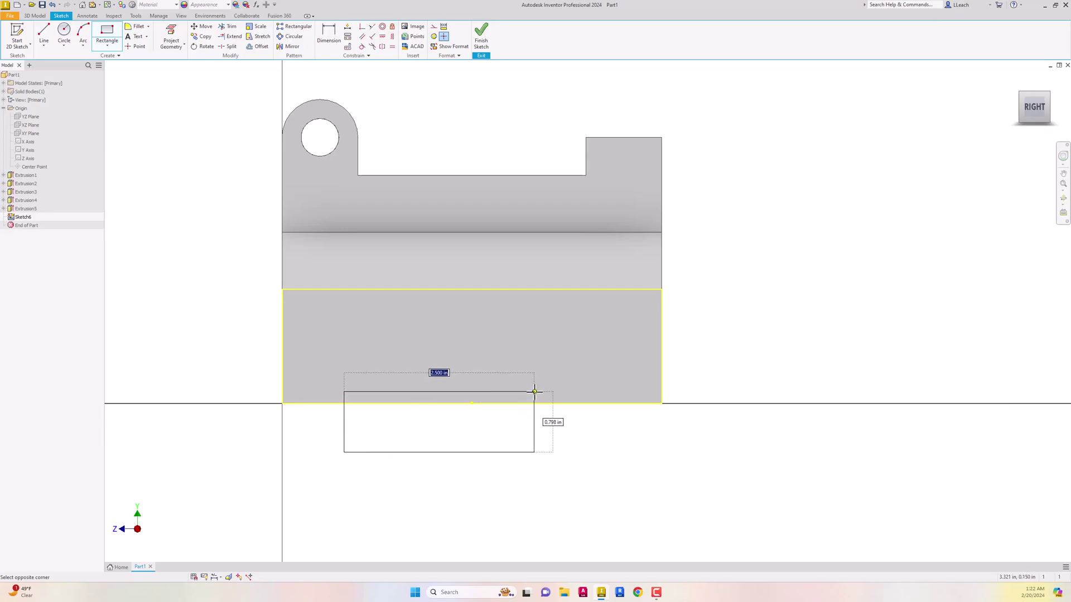
pyautogui.click(609, 252)
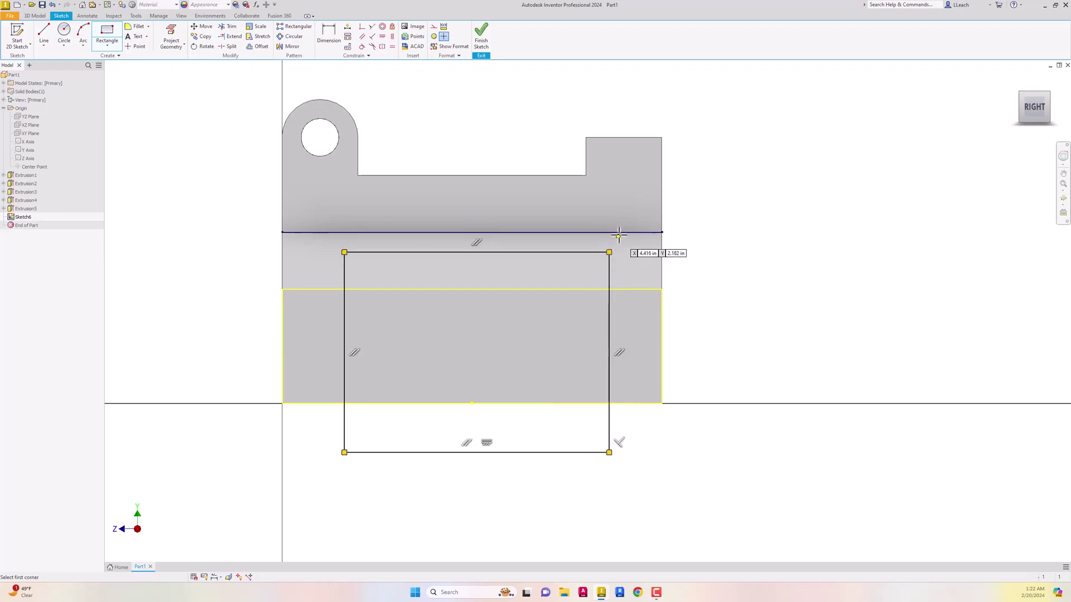
pyautogui.rightClick(702, 247)
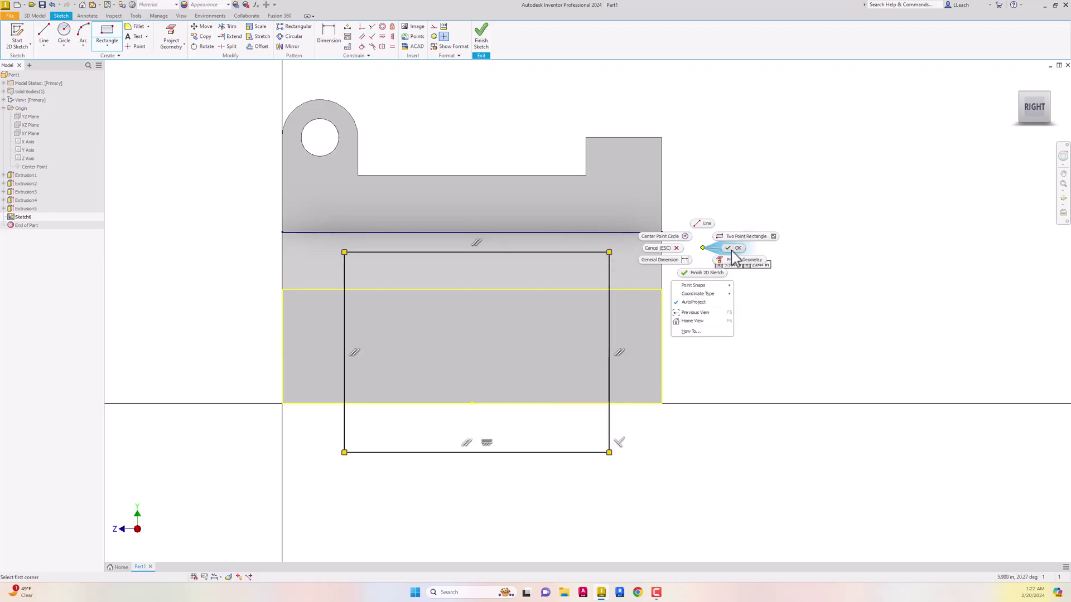
pyautogui.click(734, 248)
# Dimension the rectangle's top edge to the body edge with a zero offset
pyautogui.click(334, 43)
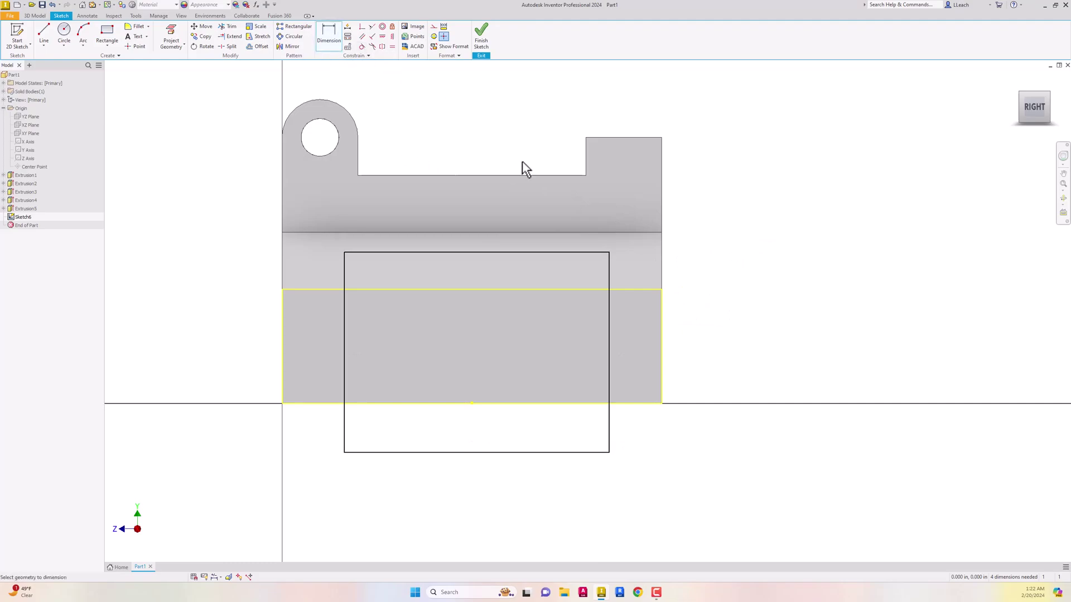
pyautogui.click(529, 232)
pyautogui.click(533, 252)
pyautogui.click(688, 246)
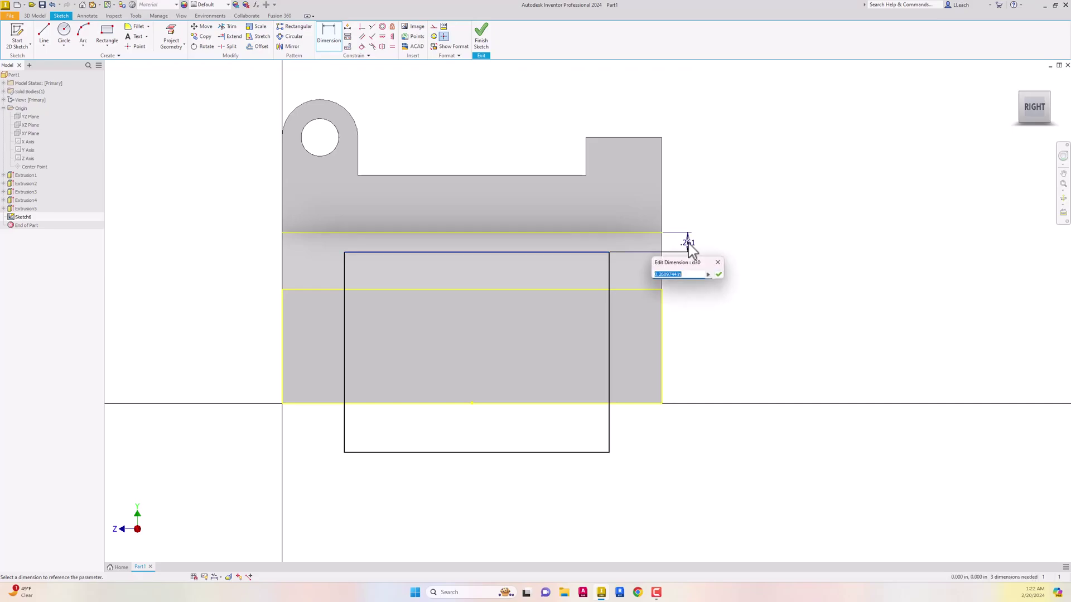
pyautogui.press('Return')
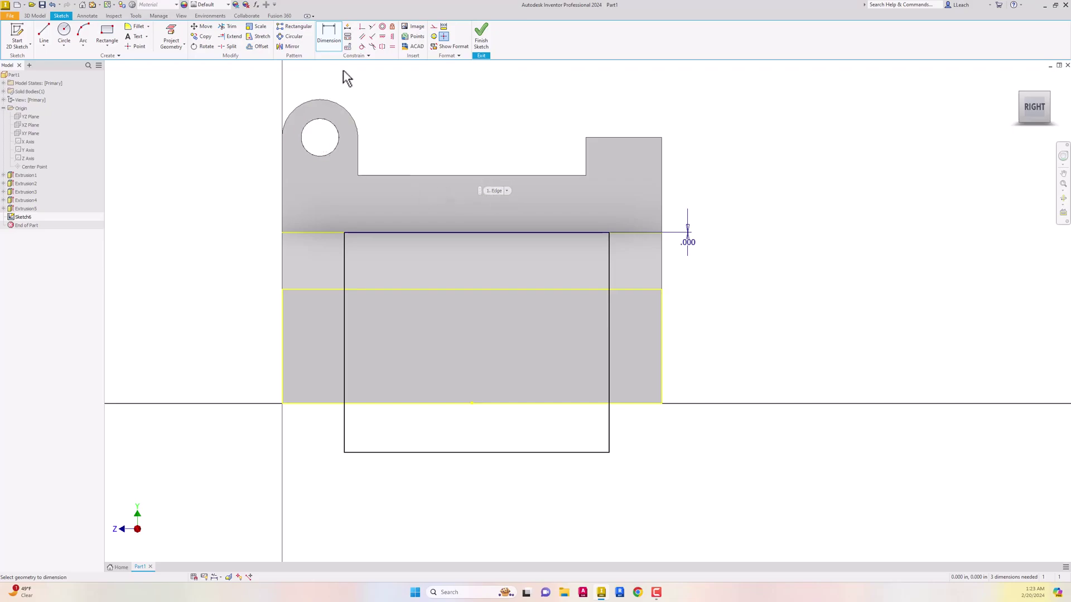
# Set the gap between the rectangle's left edge and the part's left edge to .750
pyautogui.click(345, 382)
pyautogui.click(283, 380)
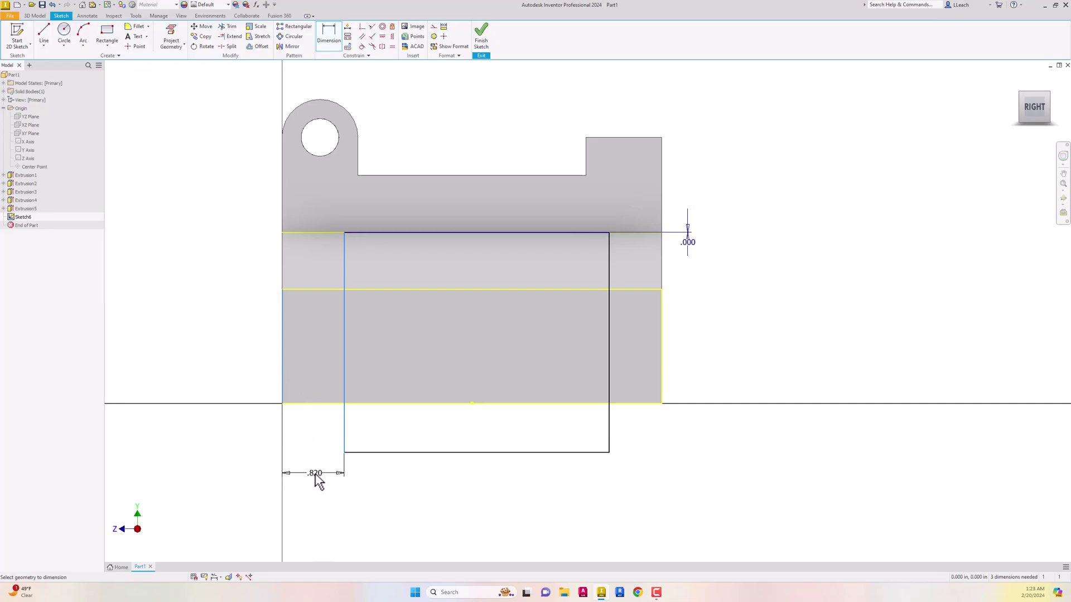
pyautogui.click(313, 475)
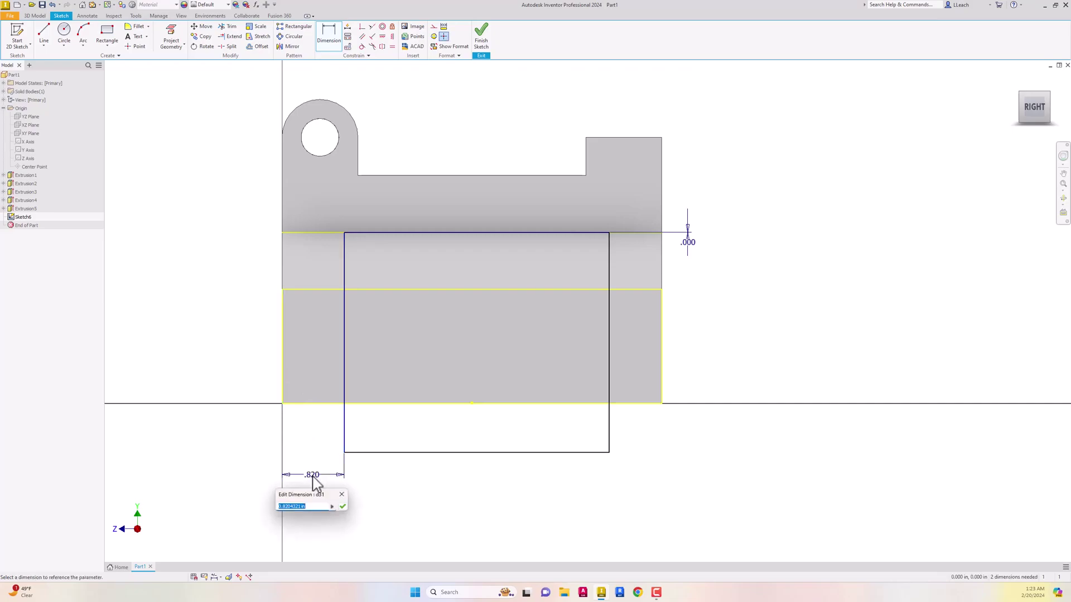
pyautogui.write('.75')
pyautogui.press('Return')
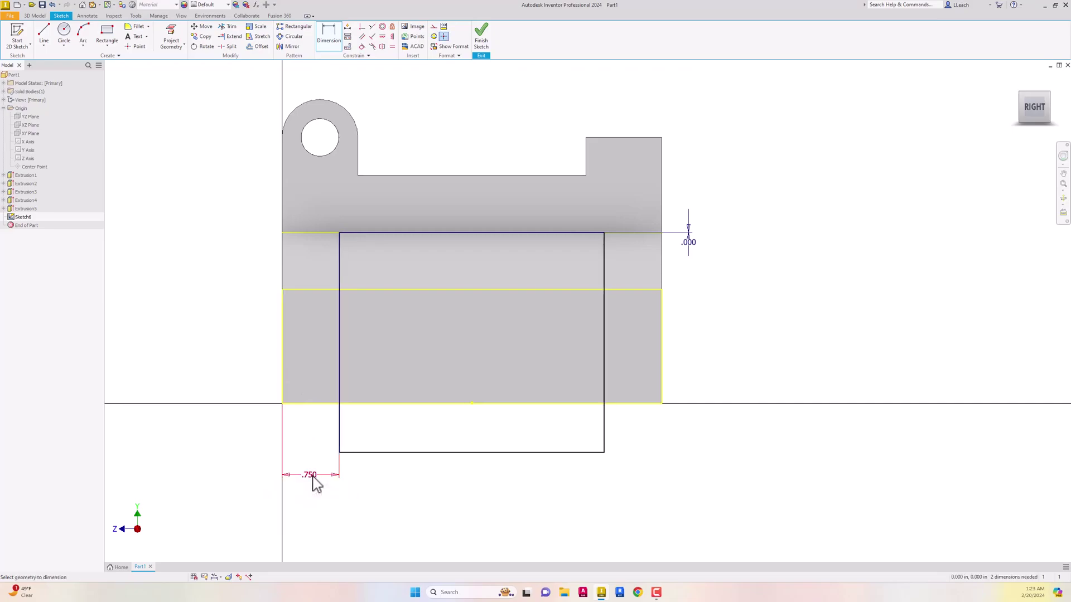
# Dimension the right-side gap as d31 so it matches the left, then finish the sketch
pyautogui.click(605, 443)
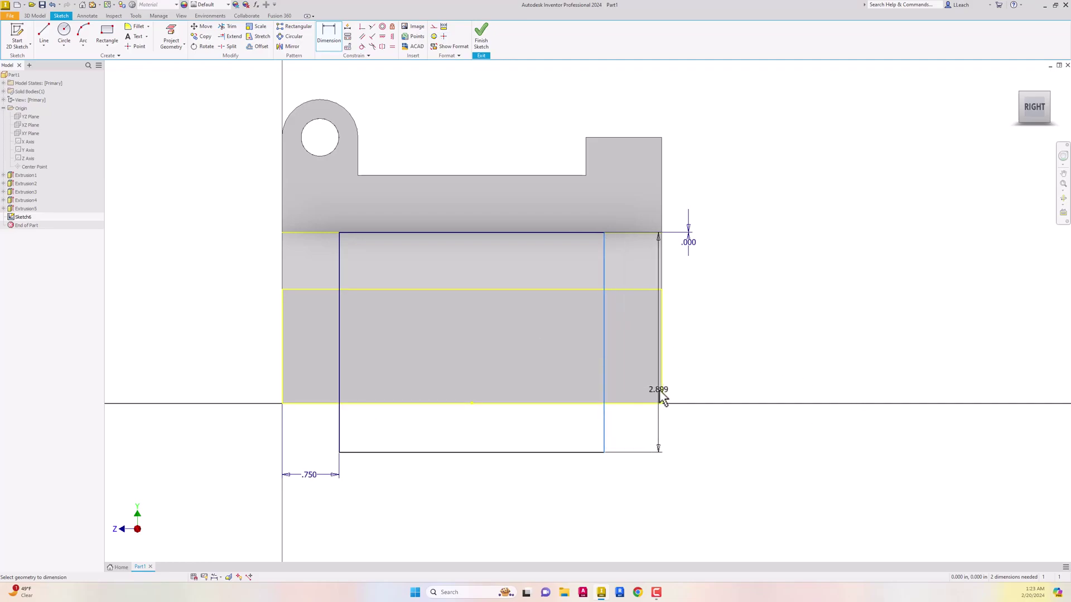
pyautogui.click(662, 398)
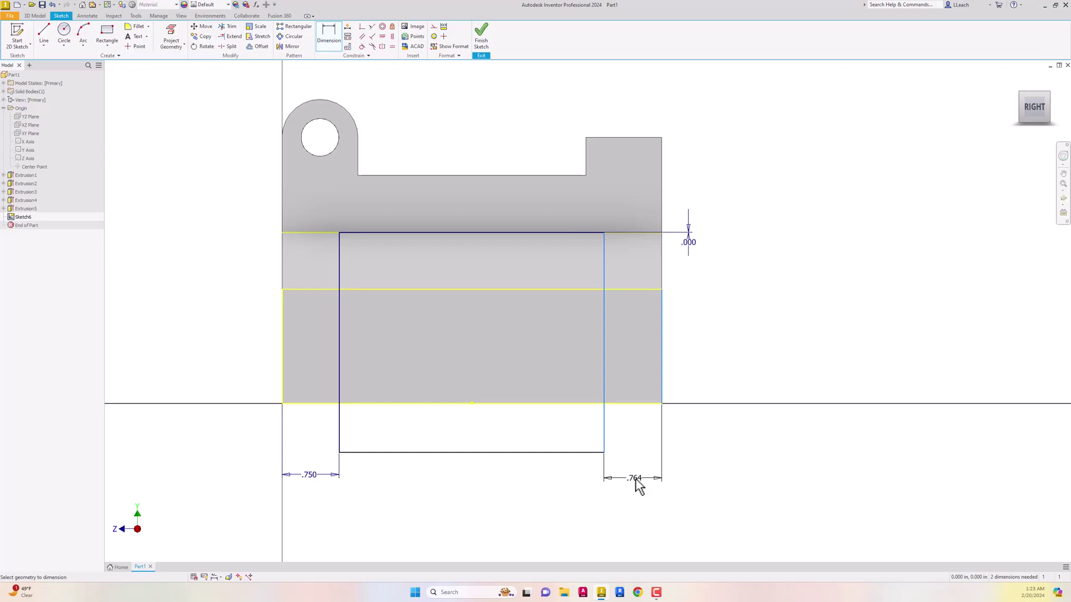
pyautogui.click(636, 481)
pyautogui.click(312, 474)
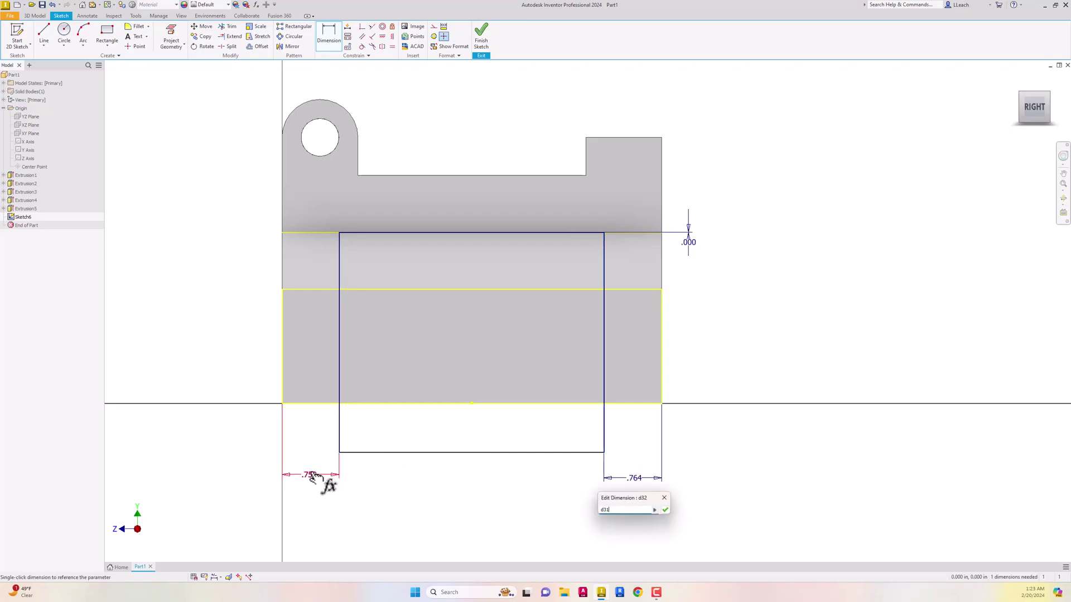
pyautogui.click(665, 510)
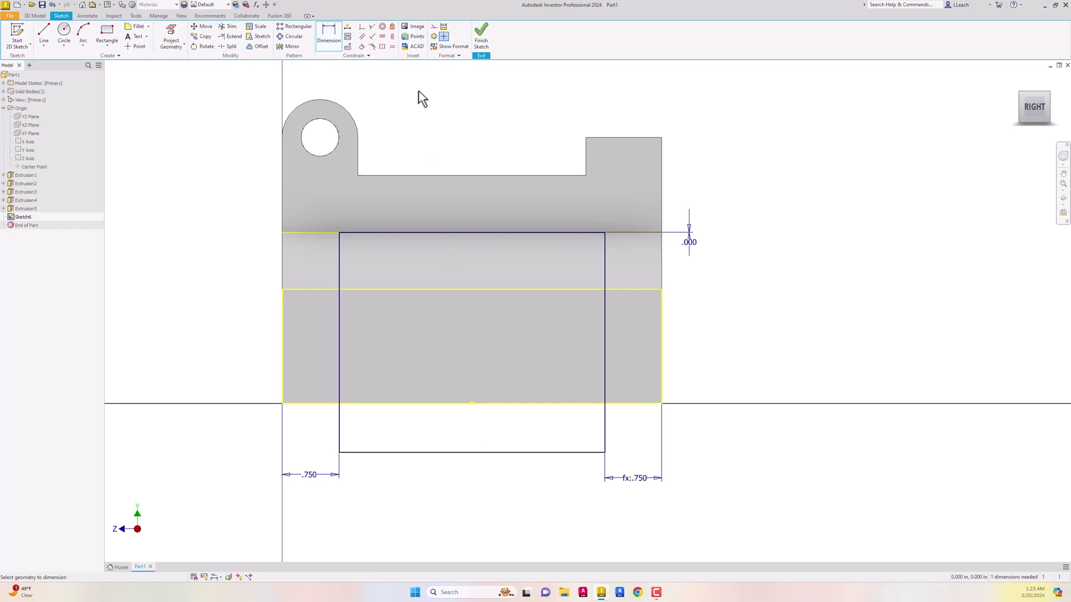
pyautogui.click(483, 39)
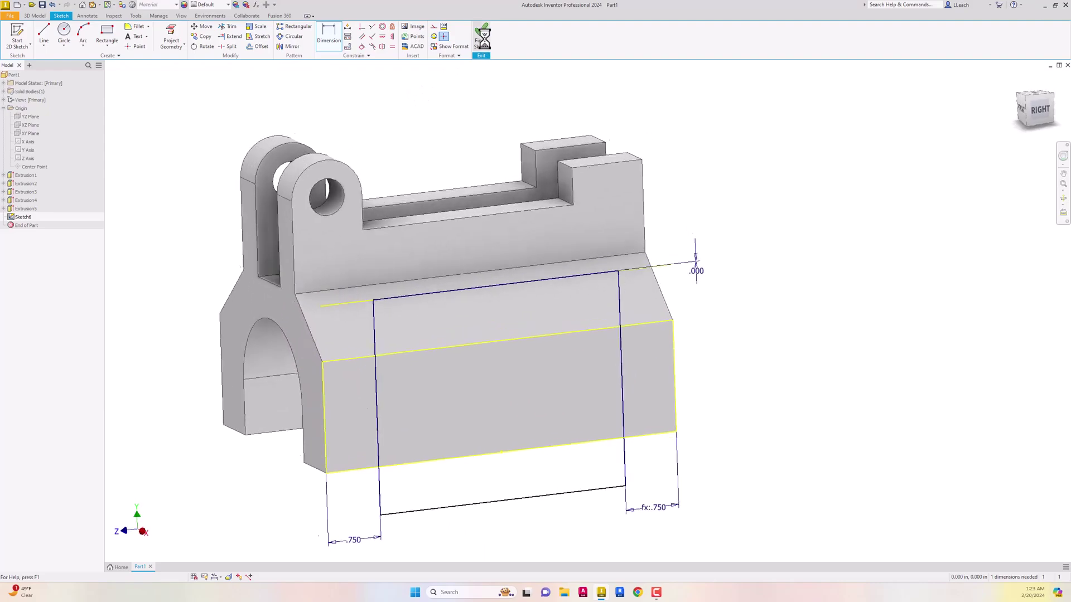
# Extrude the three Sketch6 profiles as a Through All cut, creating Extrusion6
pyautogui.click(70, 39)
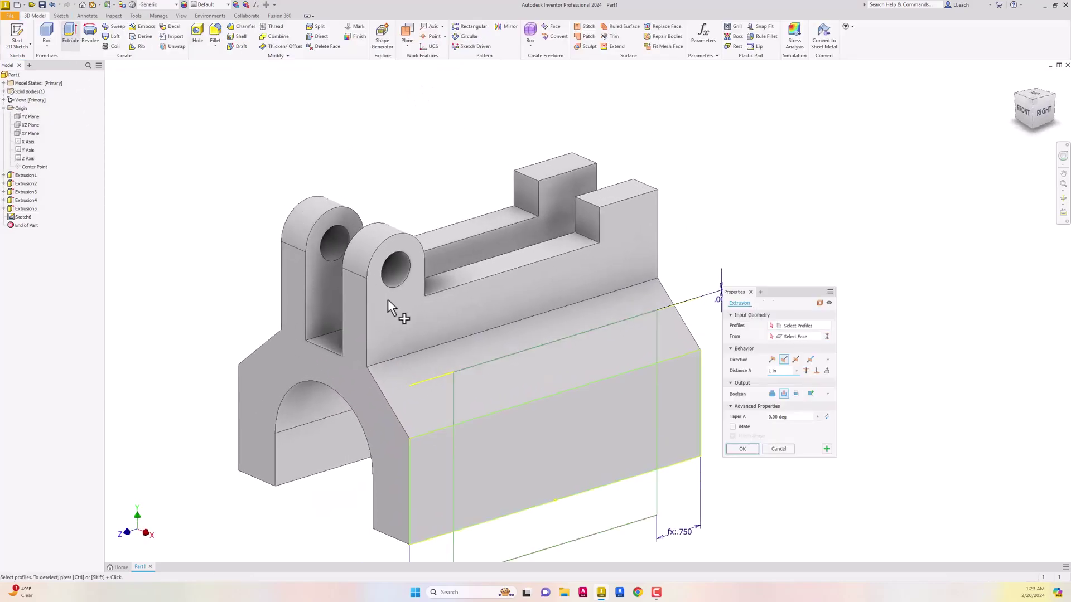
pyautogui.moveTo(483, 358); pyautogui.dragTo(468, 256, button='middle')
pyautogui.click(494, 277)
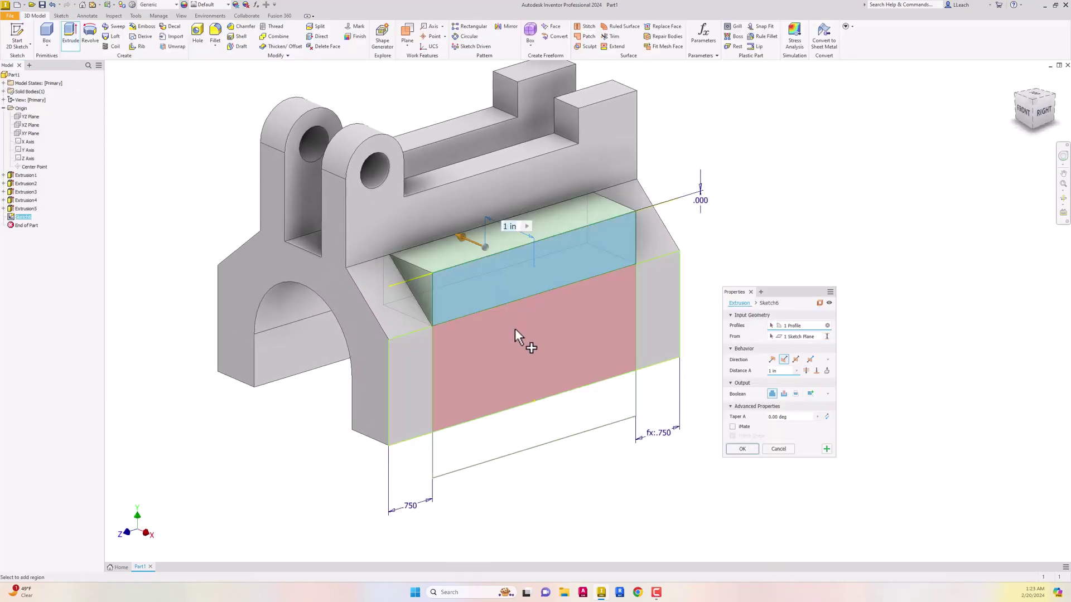
pyautogui.click(518, 346)
pyautogui.click(456, 465)
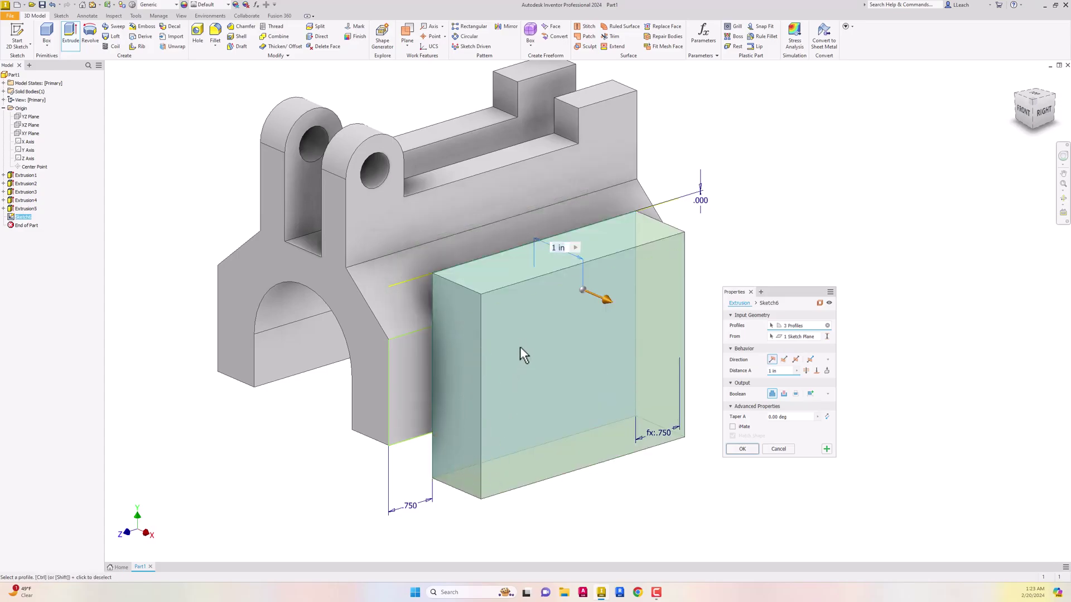
pyautogui.click(783, 359)
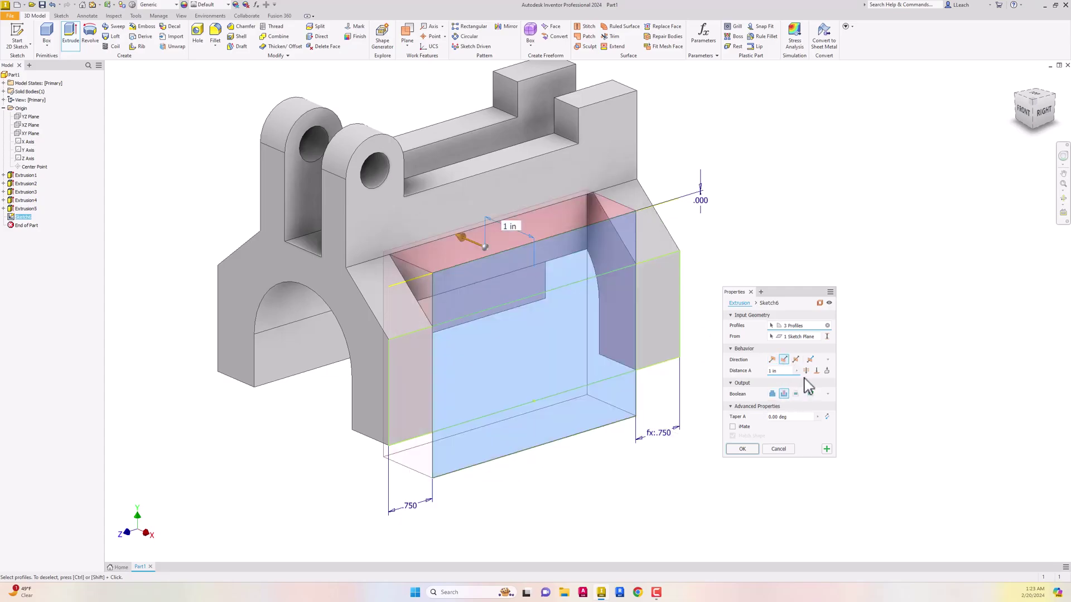
pyautogui.click(806, 371)
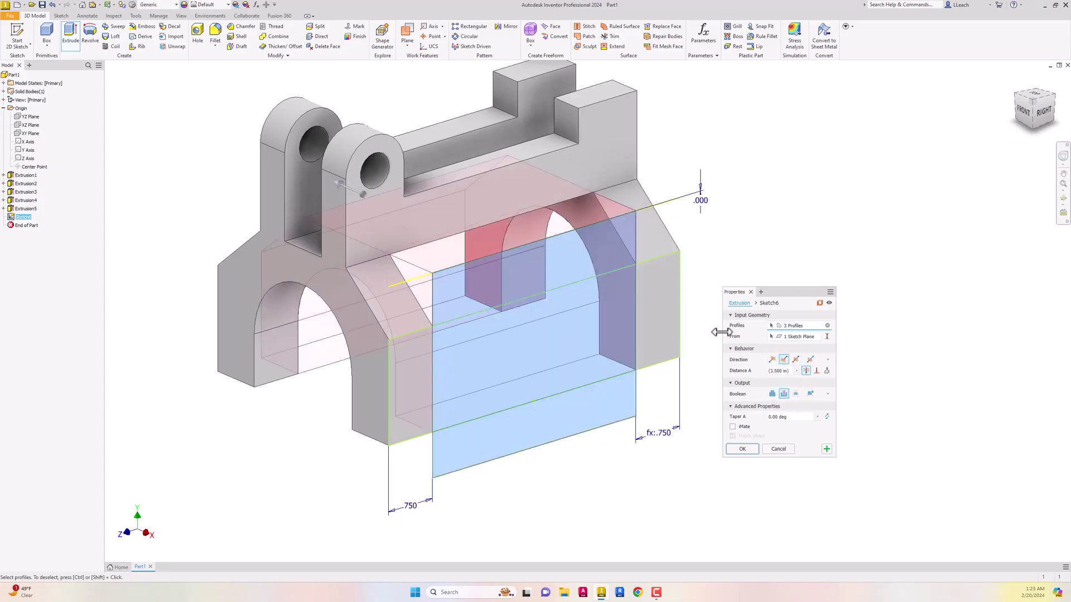
pyautogui.click(743, 450)
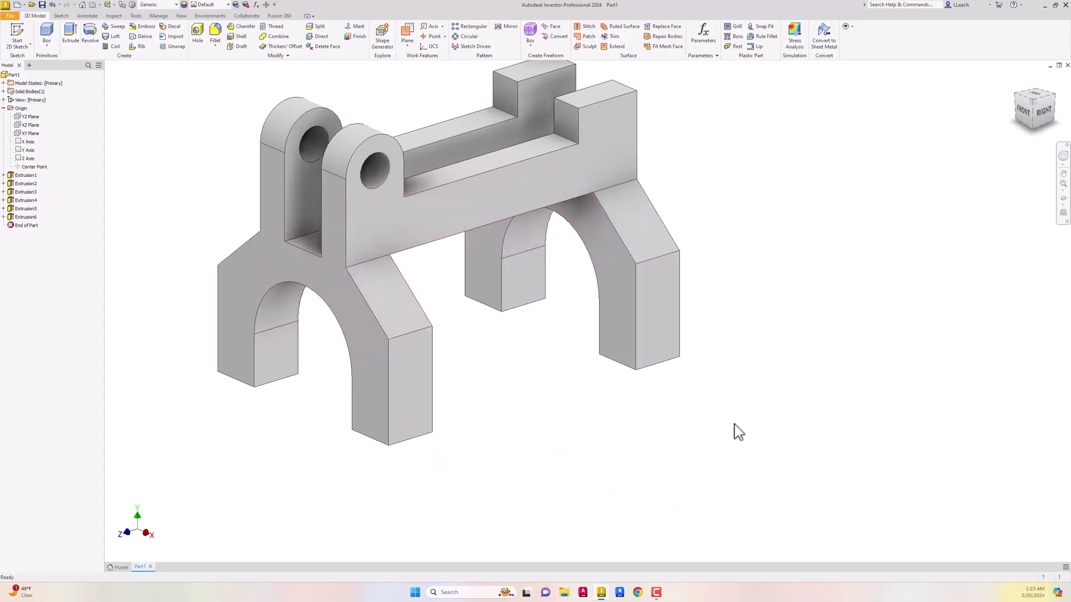
pyautogui.moveTo(246, 220); pyautogui.dragTo(298, 262, button='middle')
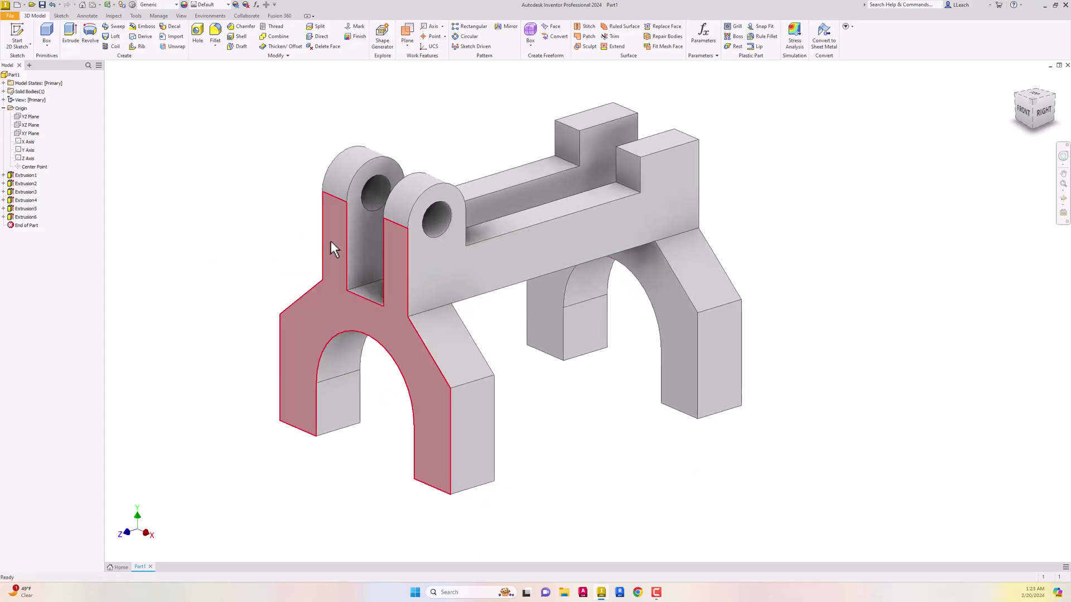
pyautogui.moveTo(336, 230); pyautogui.dragTo(347, 241, button='middle')
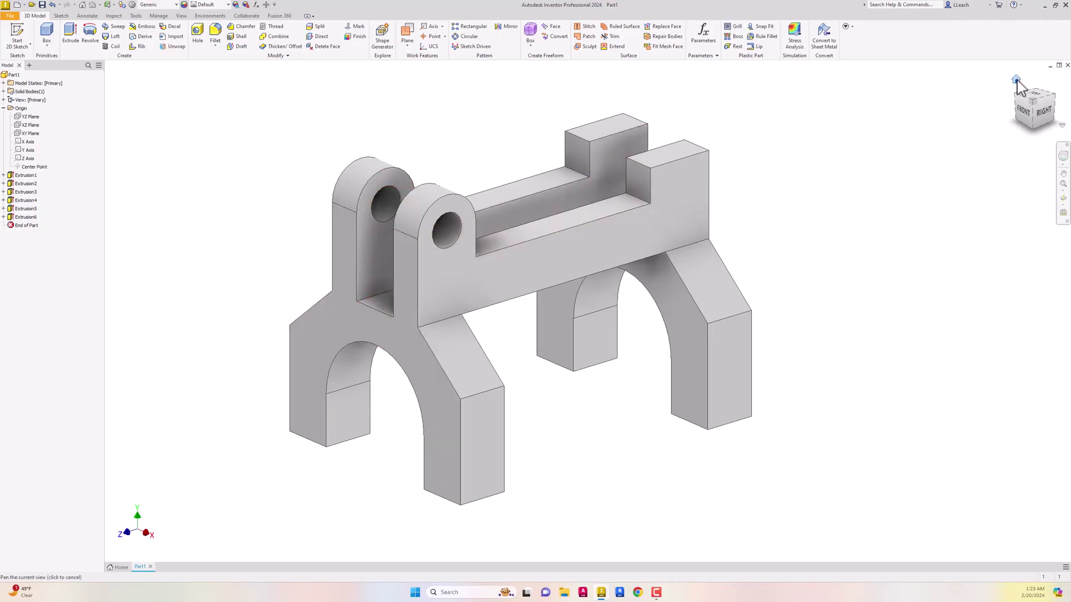
pyautogui.click(1016, 81)
pyautogui.moveTo(800, 148); pyautogui.dragTo(736, 137, button='middle')
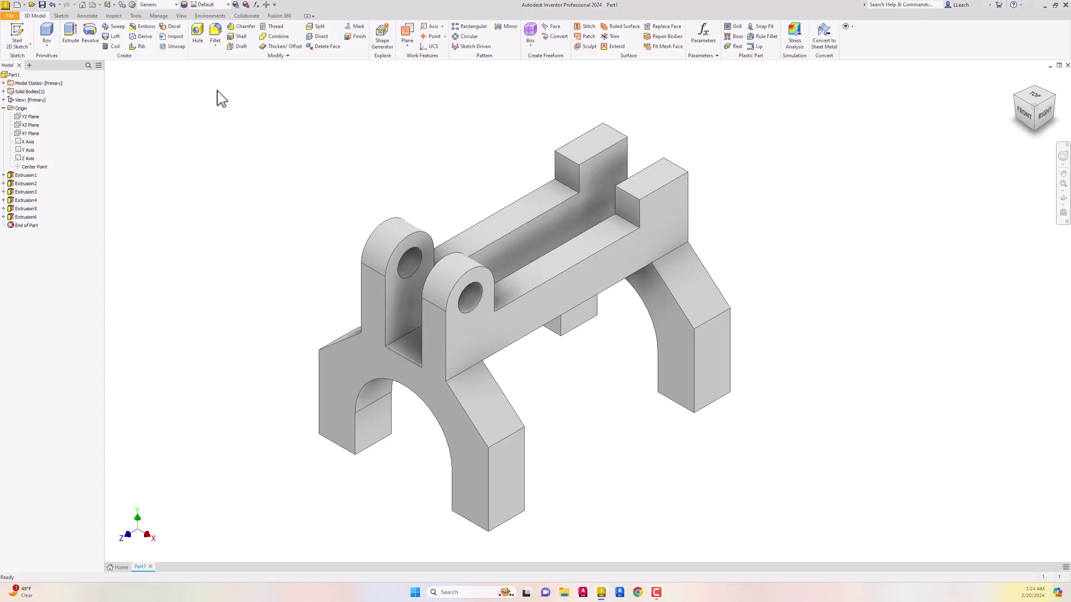
# Assign Iron, Cast from the Quick Access Toolbar material list
pyautogui.click(176, 5)
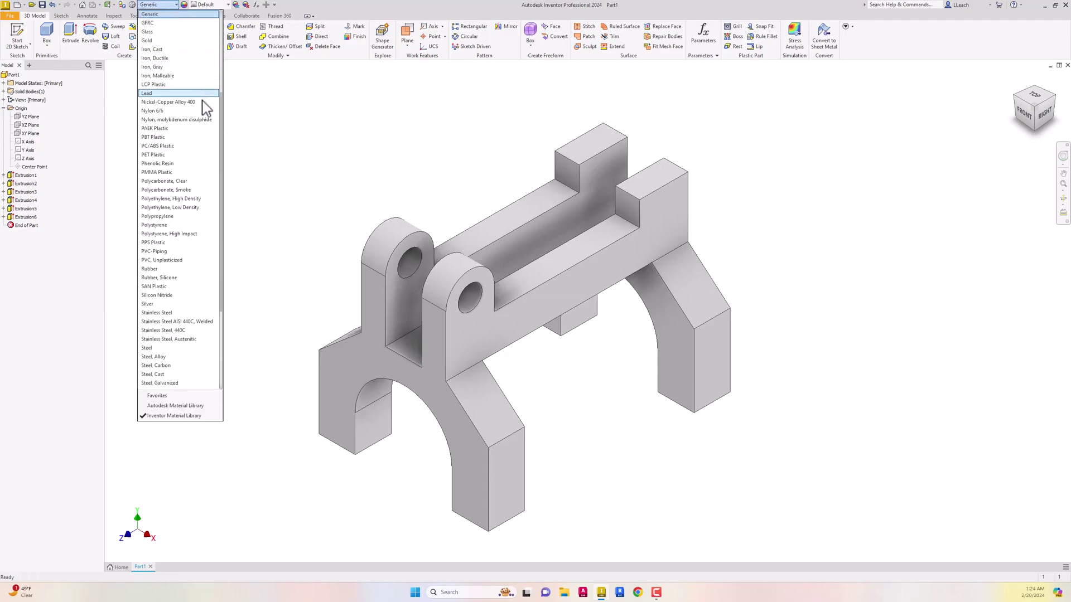
pyautogui.scroll(5, 194, 109)
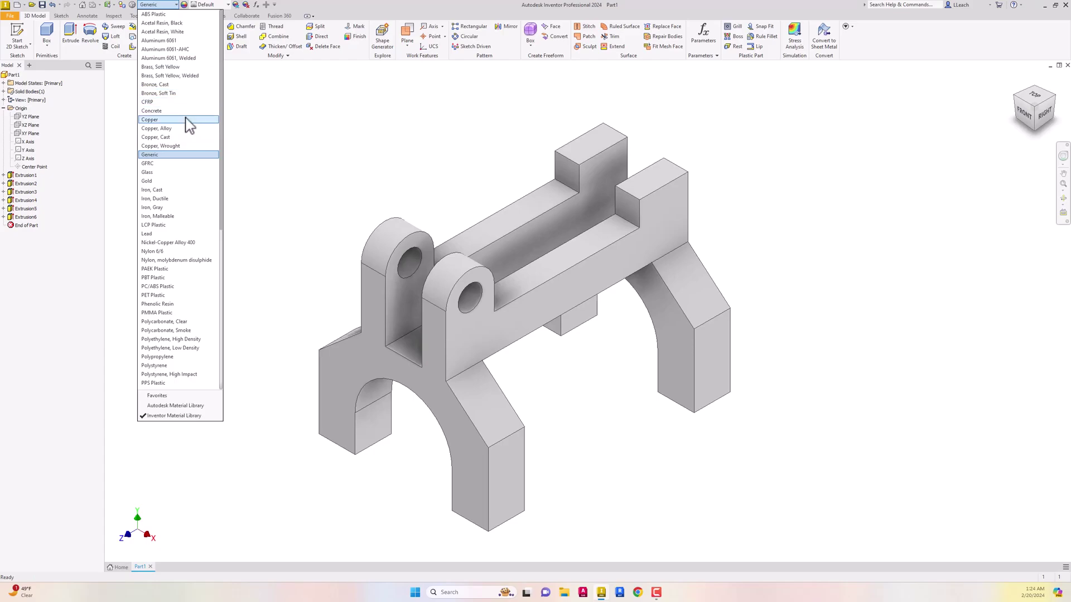
pyautogui.click(157, 190)
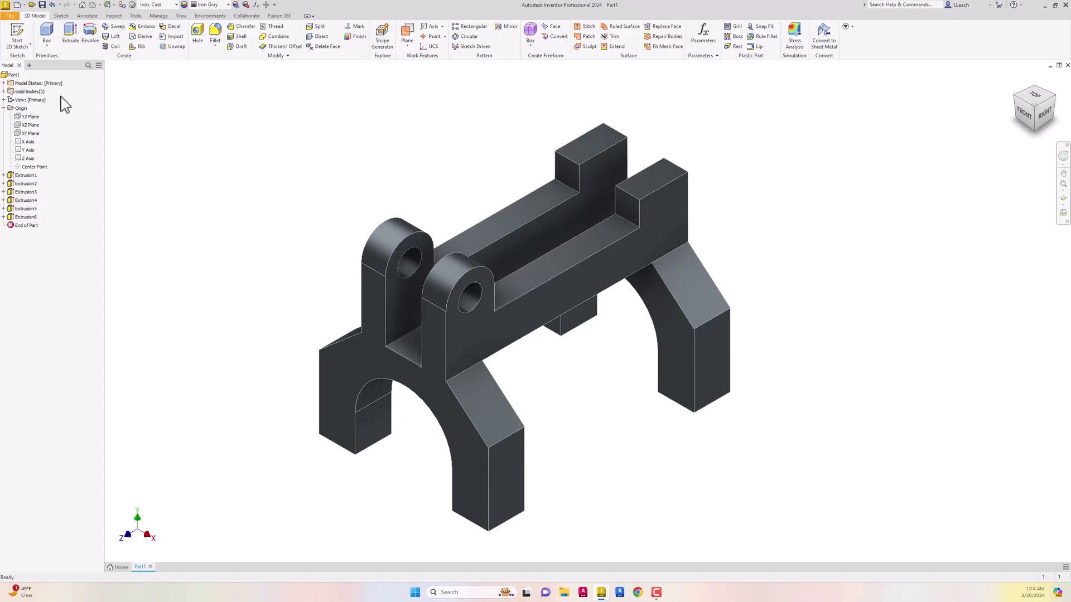
pyautogui.click(14, 76)
# Update the iProperties Physical tab to read 2.885 lbmass and 11.168 in^3, then close it
pyautogui.rightClick(15, 78)
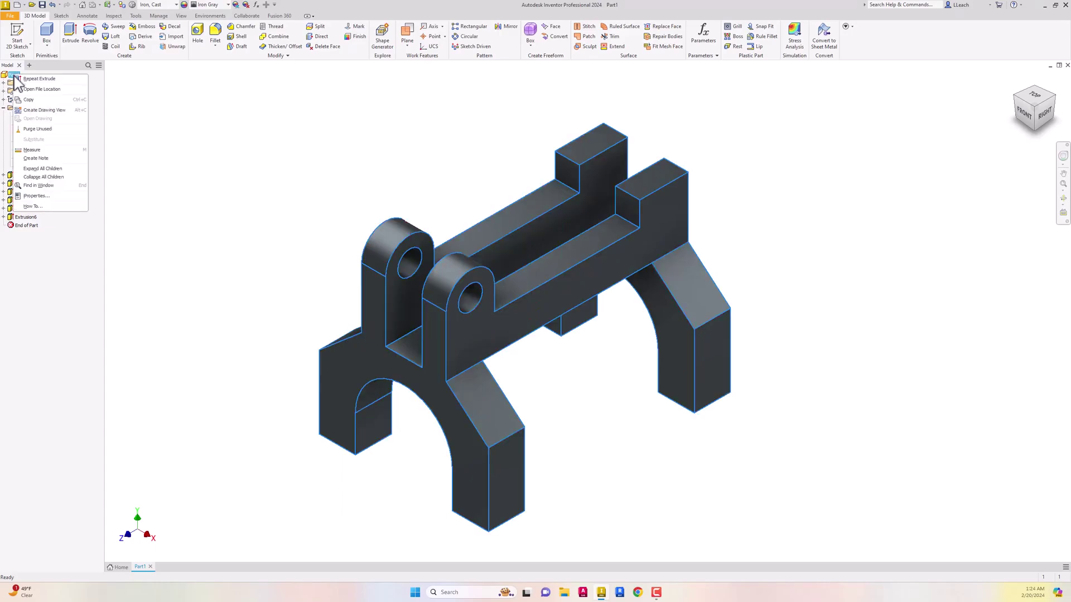
pyautogui.click(34, 196)
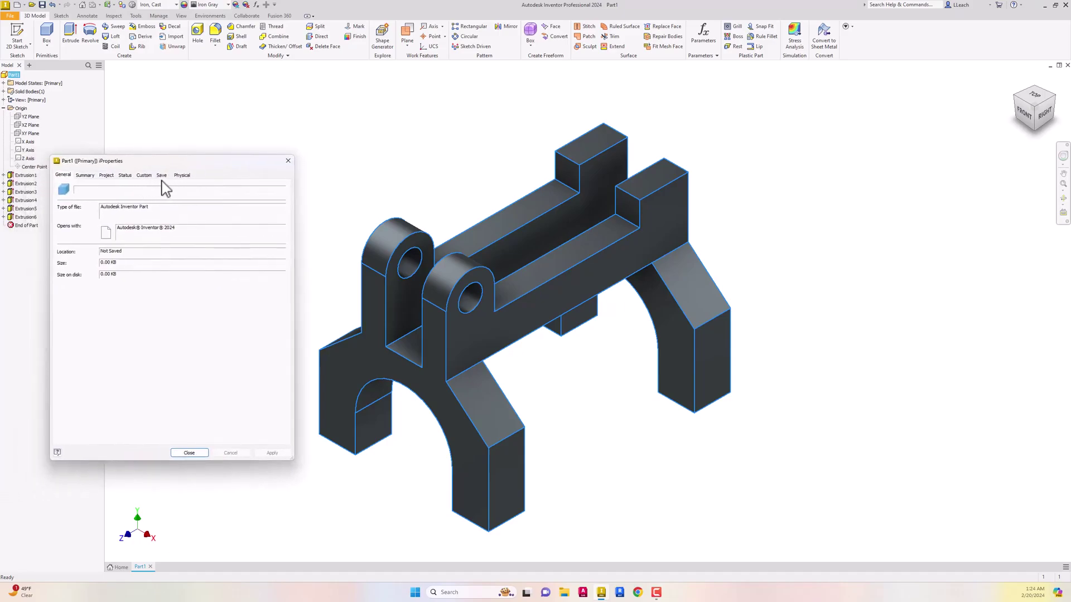
pyautogui.click(181, 175)
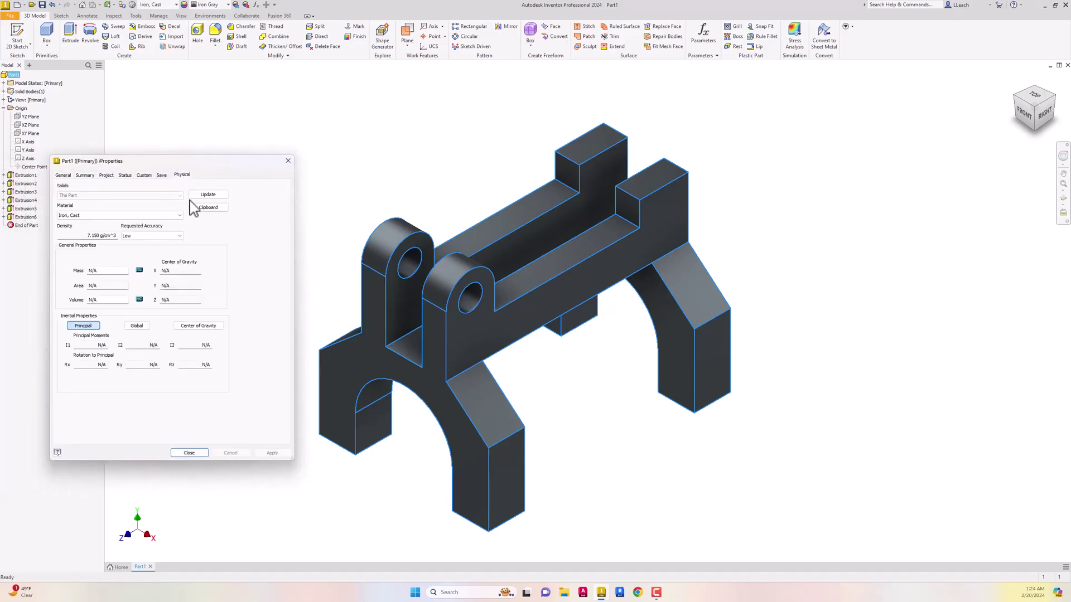
pyautogui.click(208, 195)
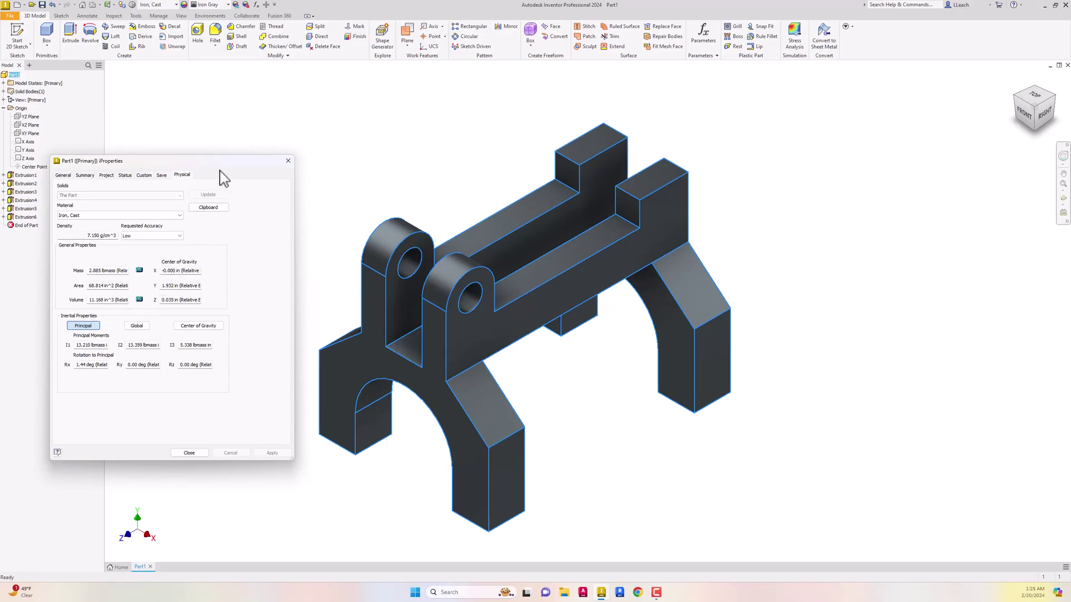
pyautogui.moveTo(221, 163); pyautogui.dragTo(225, 156)
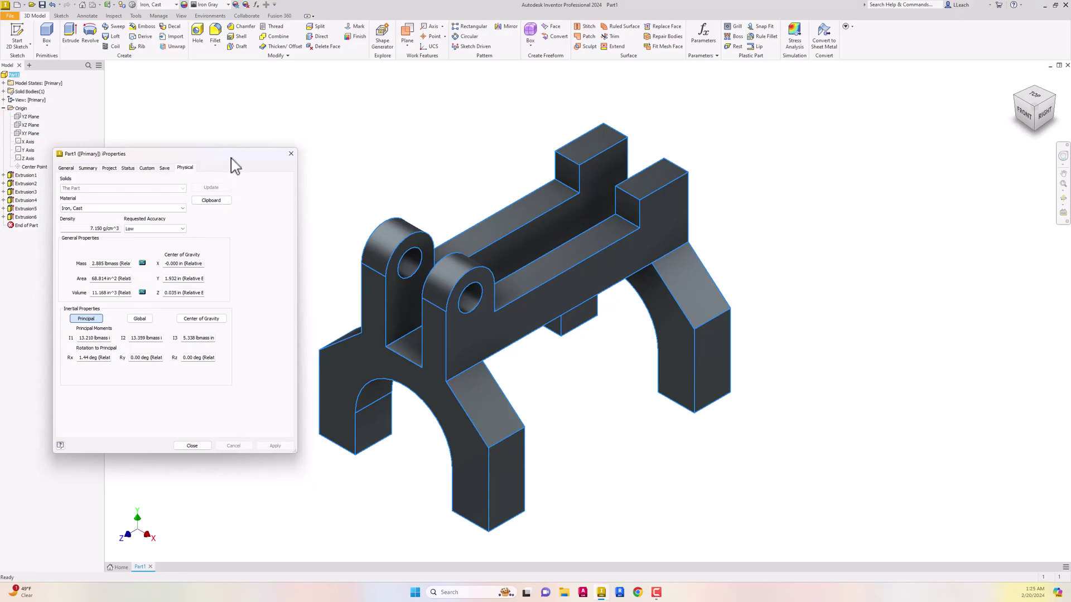
pyautogui.moveTo(232, 158); pyautogui.dragTo(237, 177)
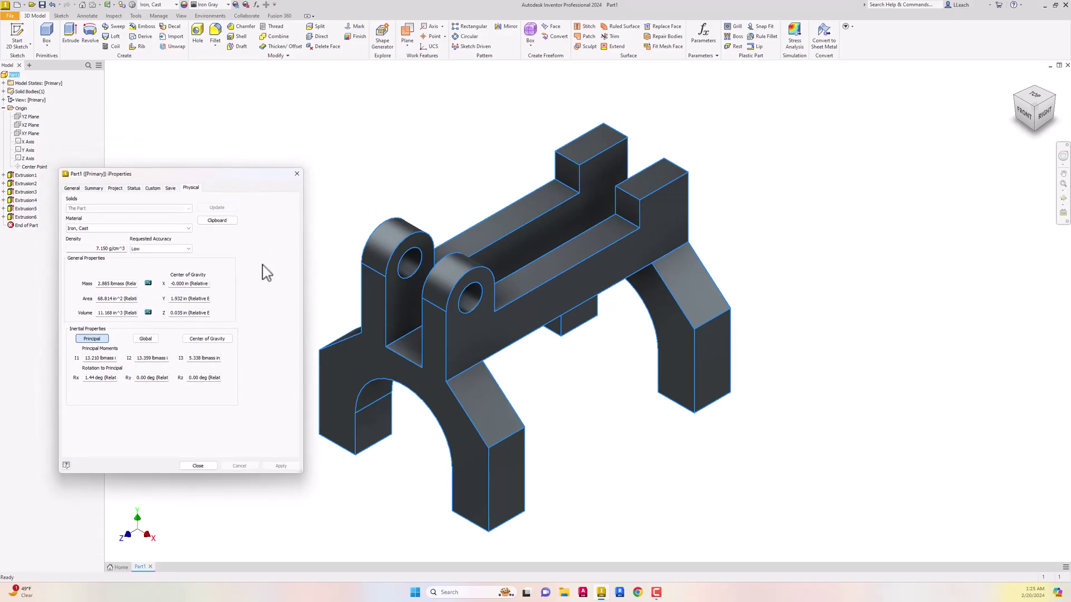
pyautogui.click(198, 466)
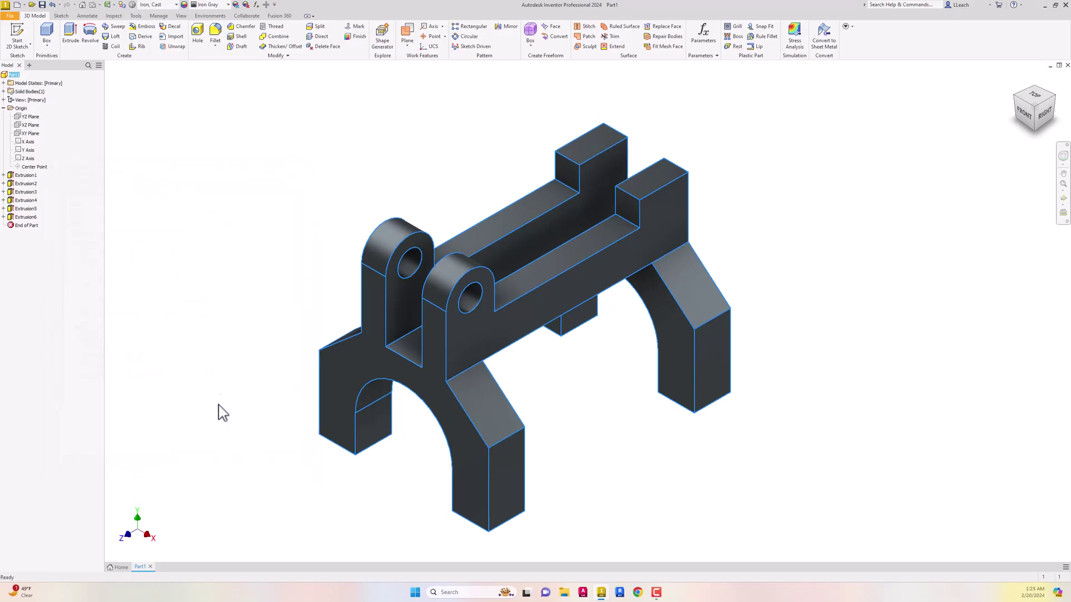
# Save the part as TRANSFOR FORK.ipt in the PARAMETRIC MODELING folder
pyautogui.click(10, 16)
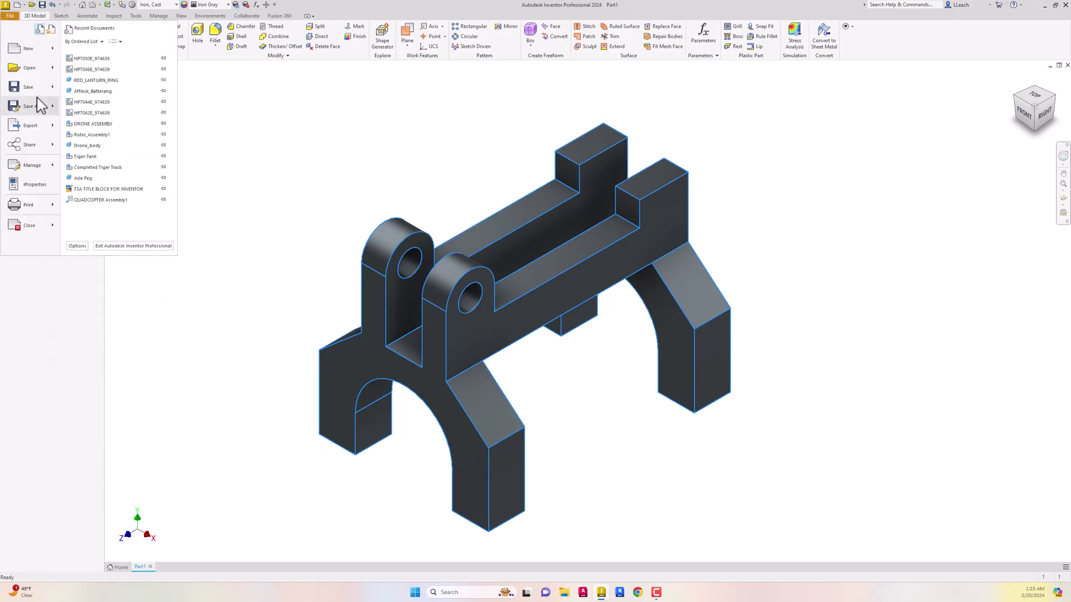
pyautogui.click(37, 105)
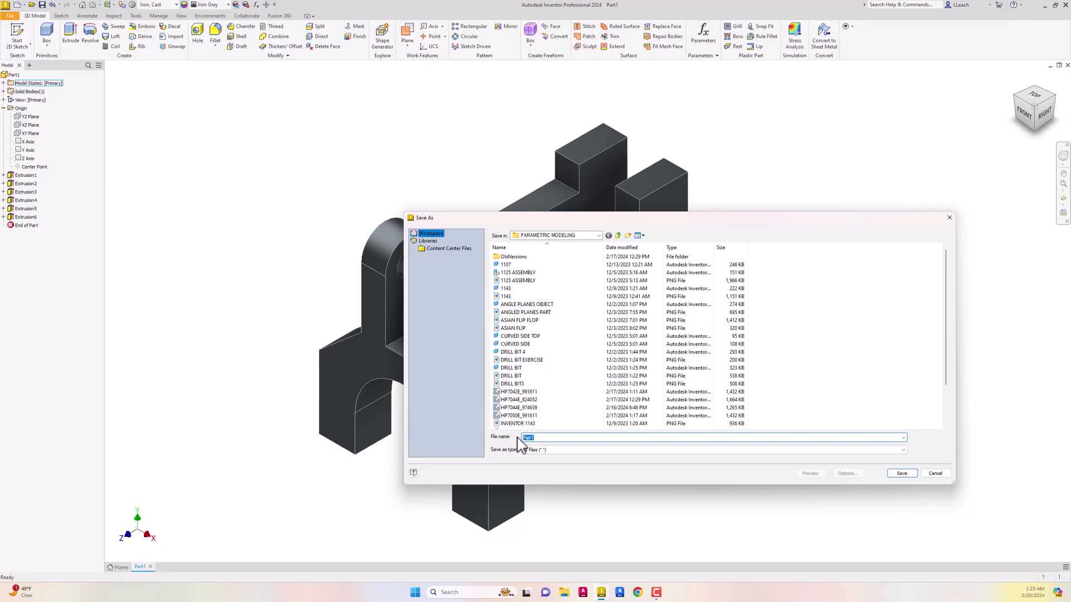
pyautogui.write('TRANSFOR FORK')
pyautogui.click(900, 474)
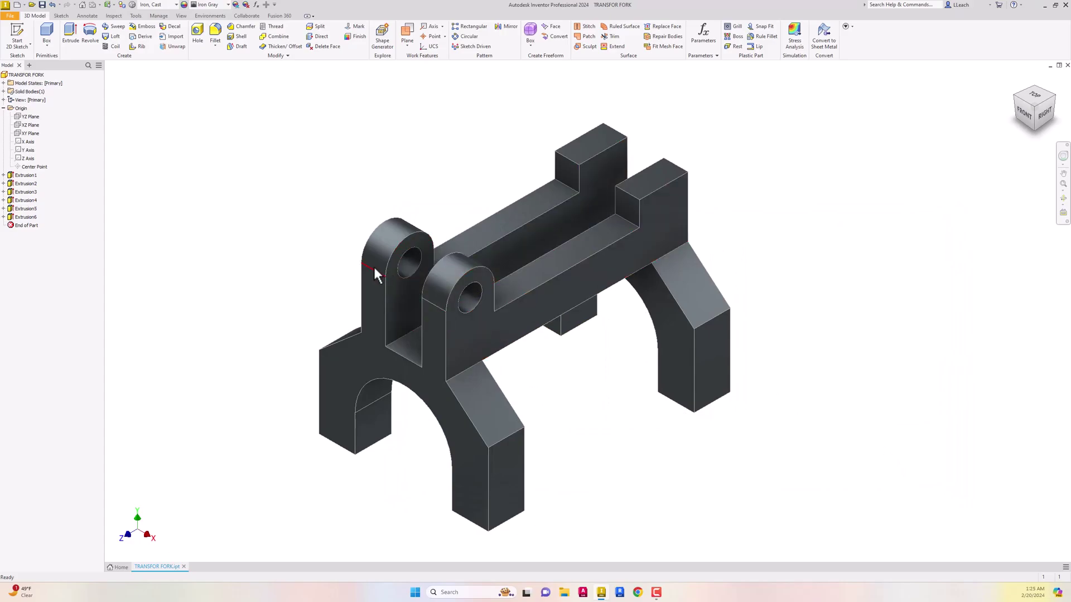
pyautogui.moveTo(374, 267)
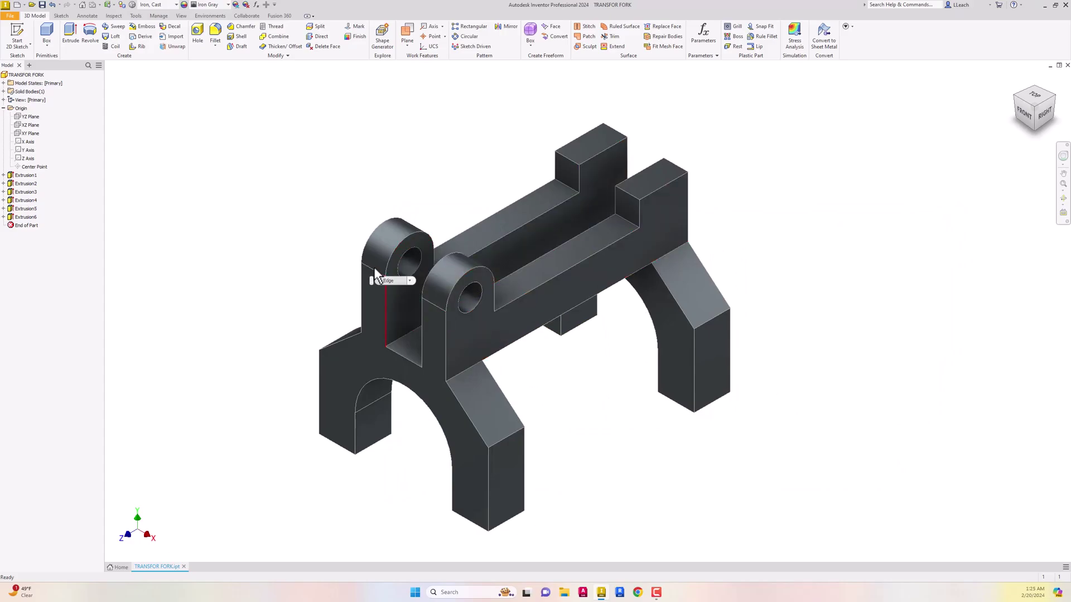